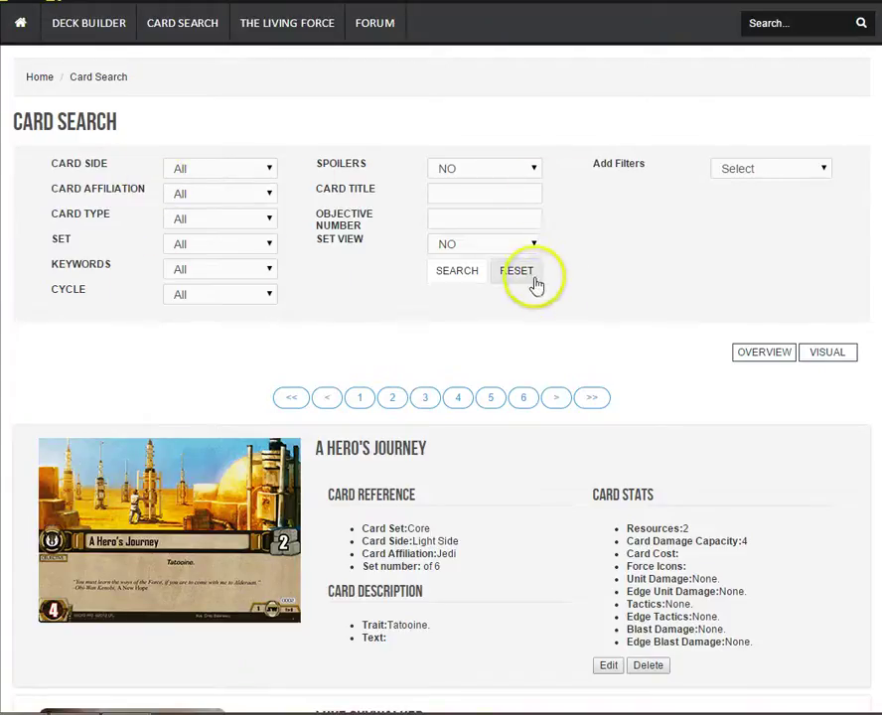
# Browse the unfiltered card list from the first page through the third page of results
pyautogui.click(357, 401)
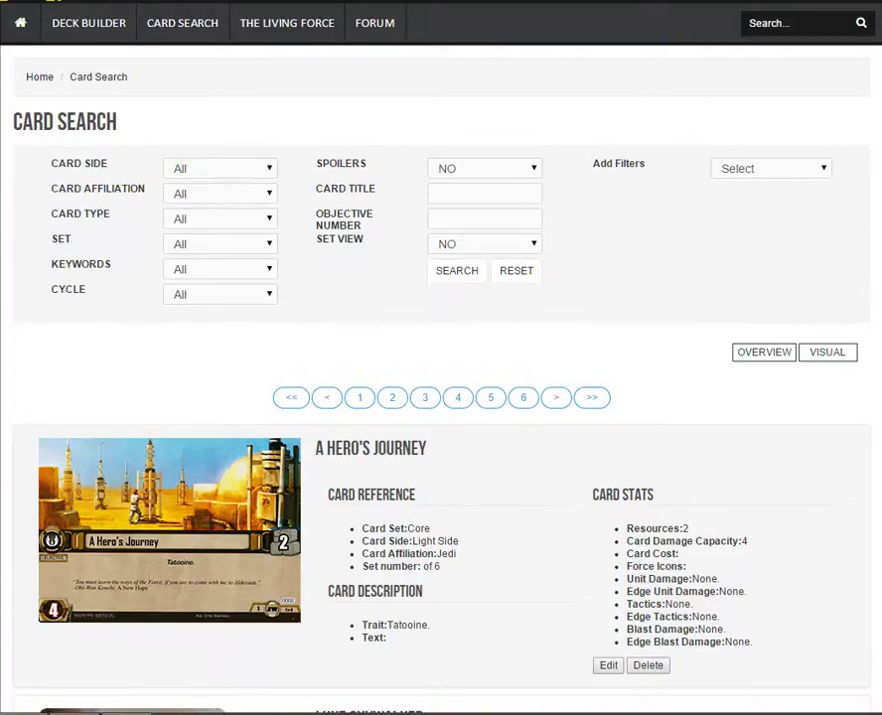
pyautogui.scroll(-5, 441, 397)
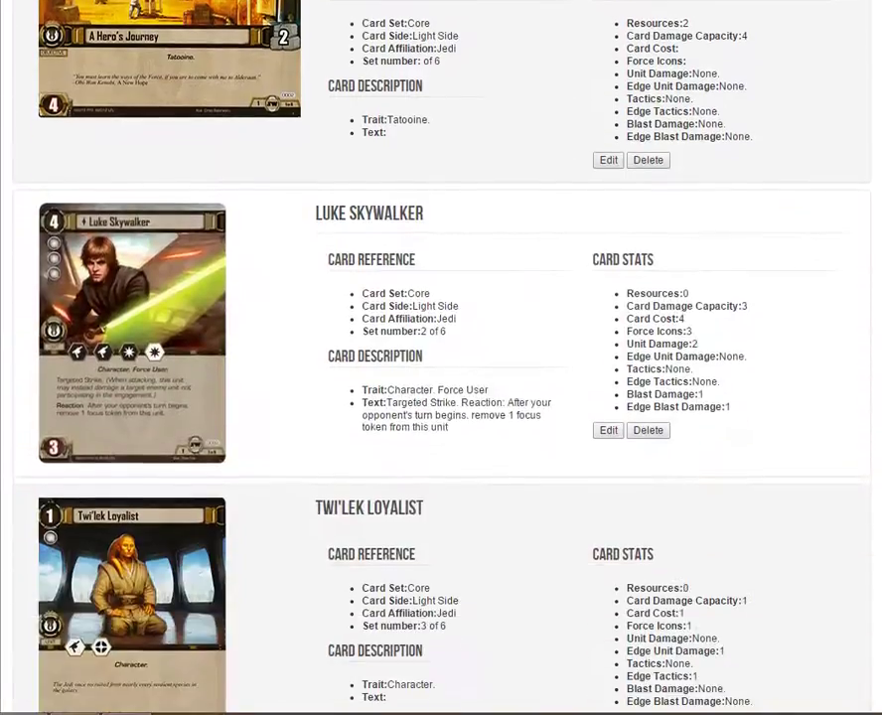
pyautogui.scroll(6, 441, 397)
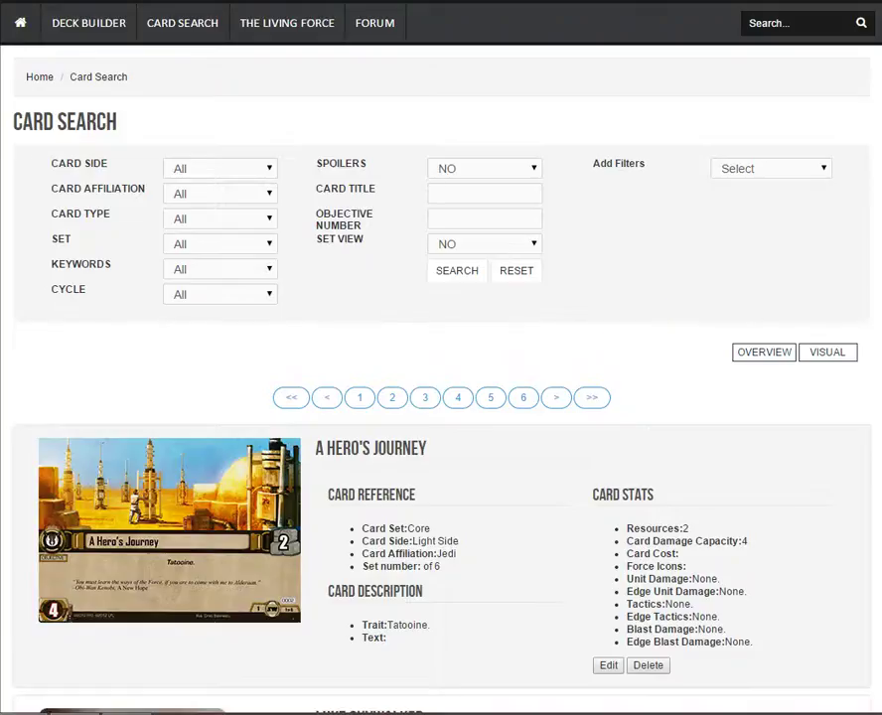
pyautogui.click(558, 397)
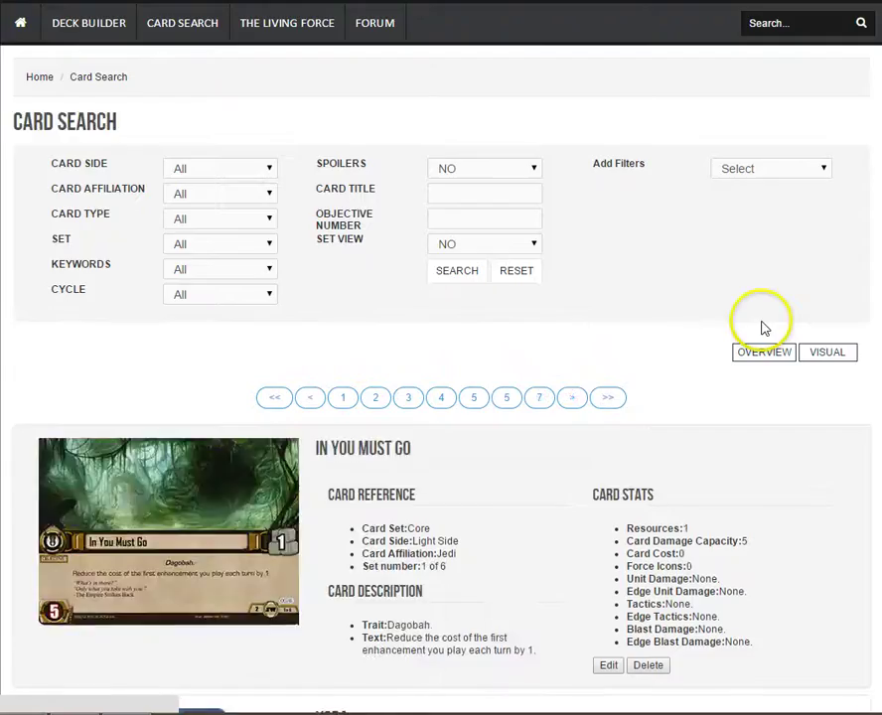
pyautogui.click(572, 397)
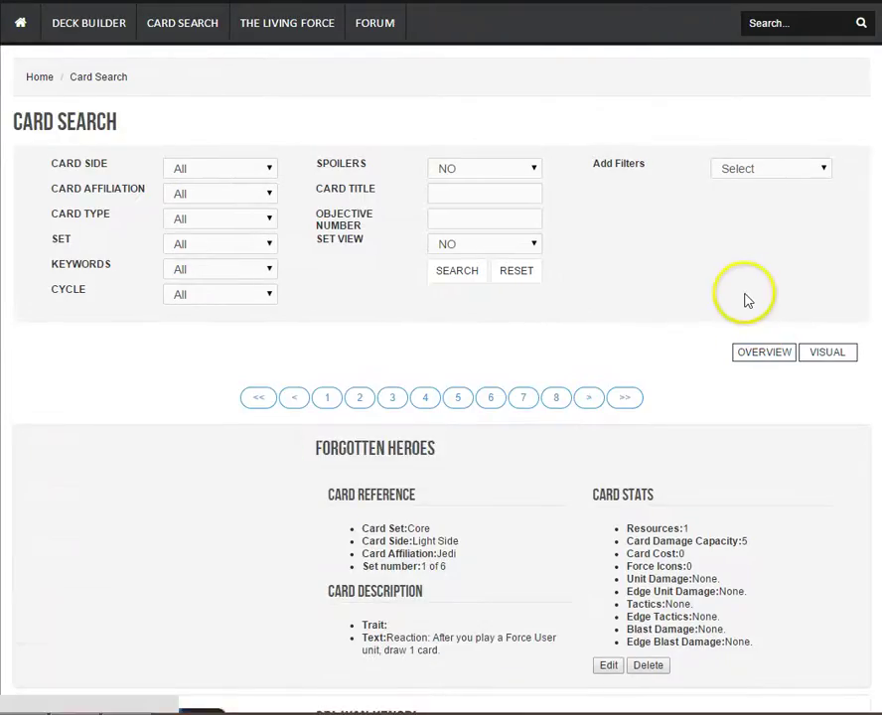
pyautogui.scroll(-16, 441, 397)
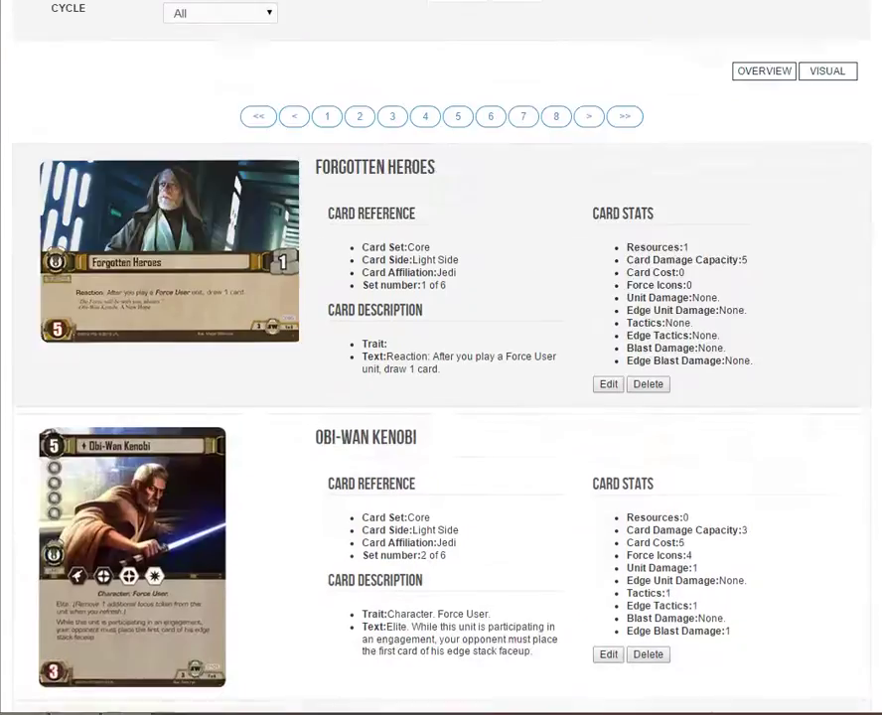
pyautogui.scroll(18, 441, 357)
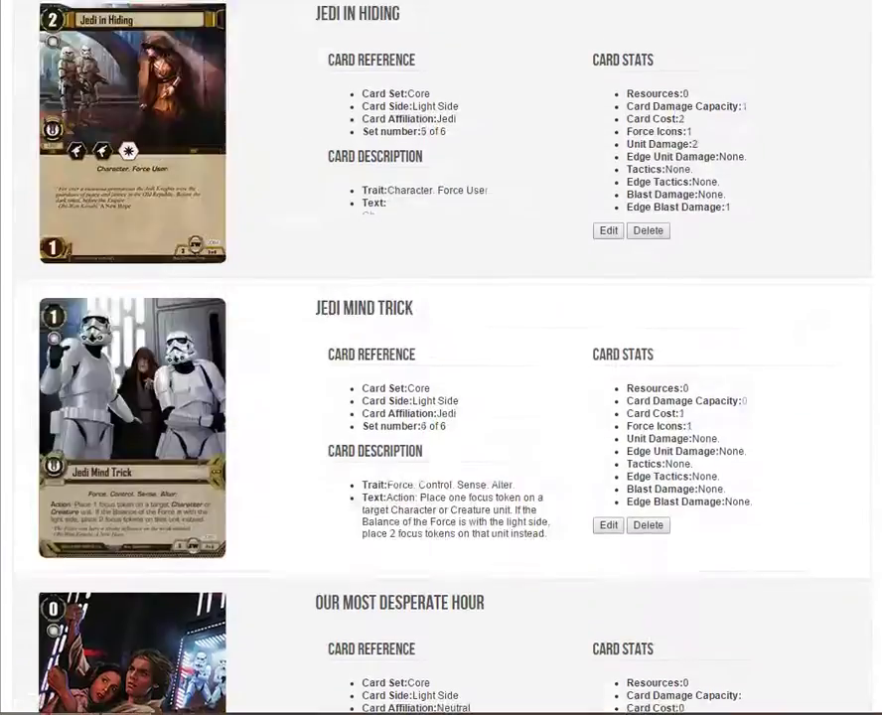
pyautogui.scroll(2, 441, 358)
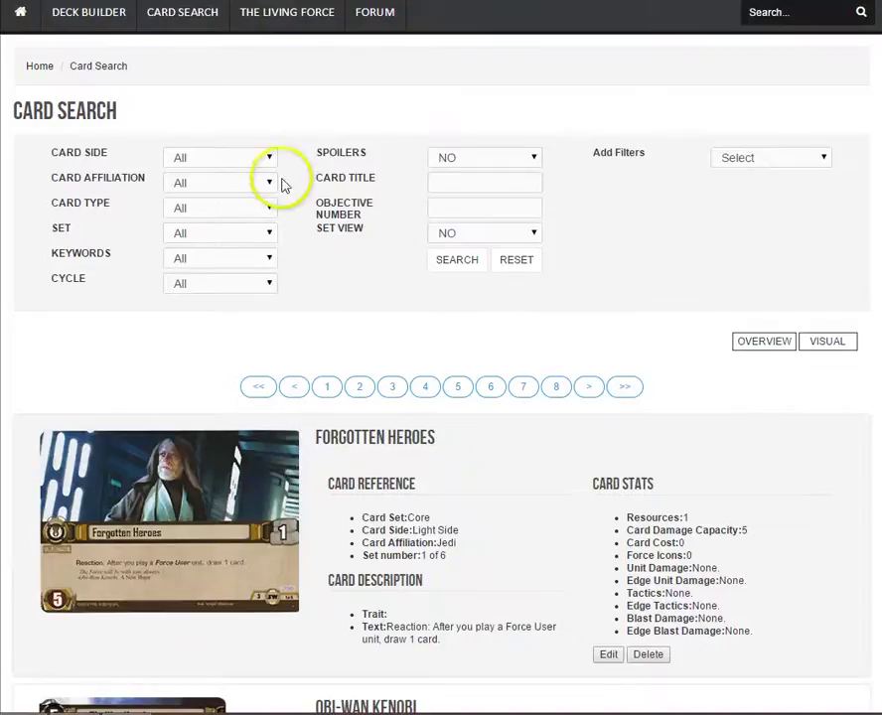
# Search for cards with the card side set to Dark Side and look through the results
pyautogui.click(241, 161)
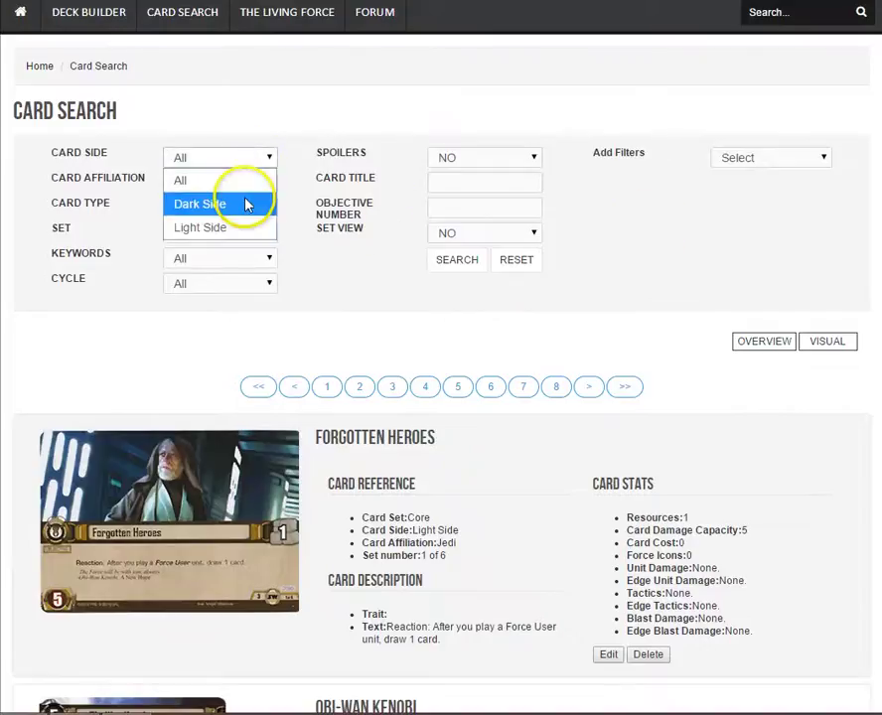
pyautogui.click(242, 208)
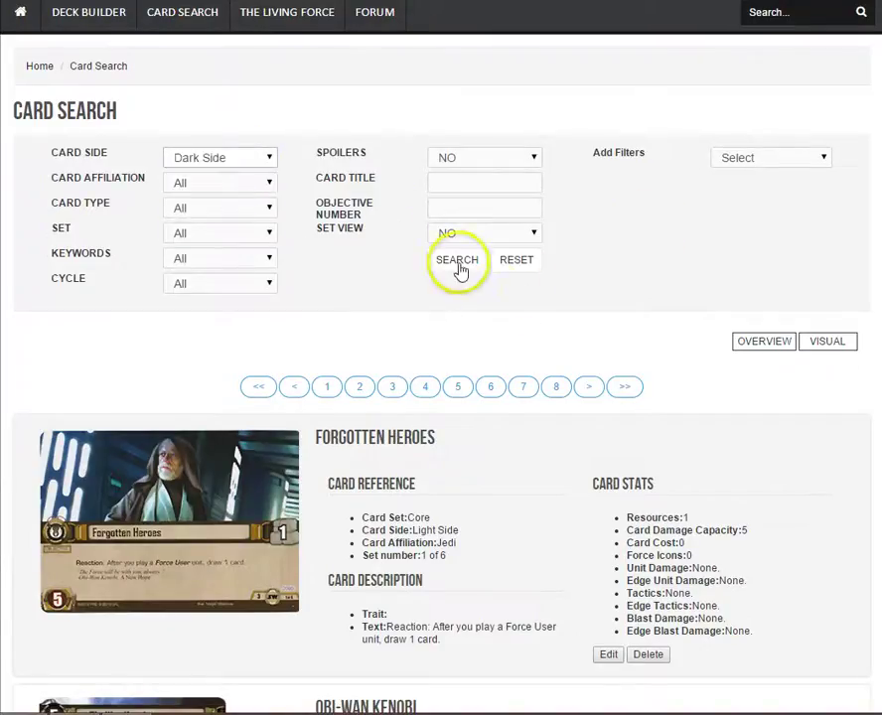
pyautogui.click(459, 270)
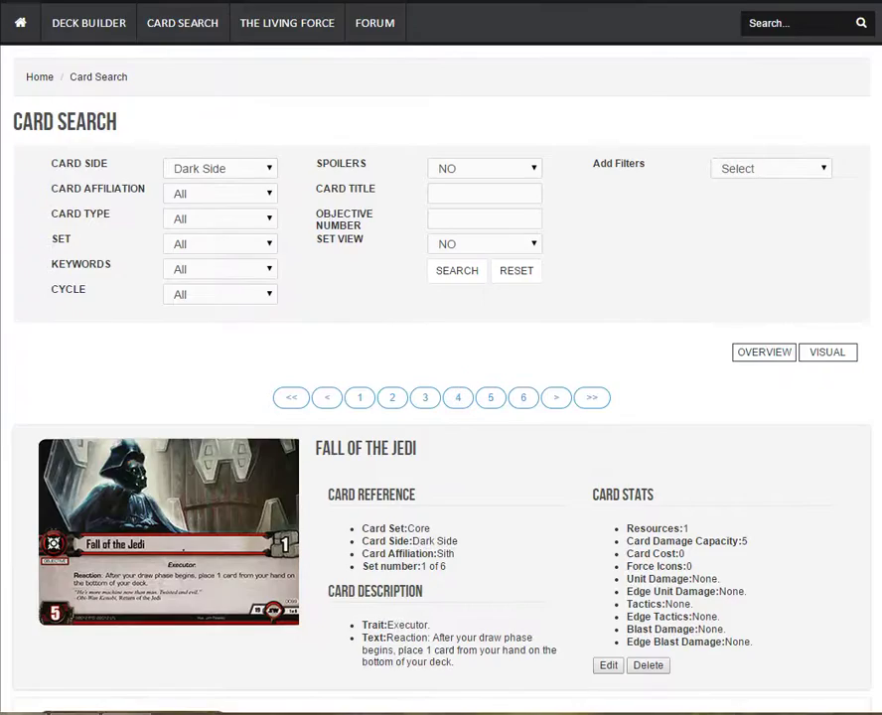
pyautogui.scroll(-15, 441, 397)
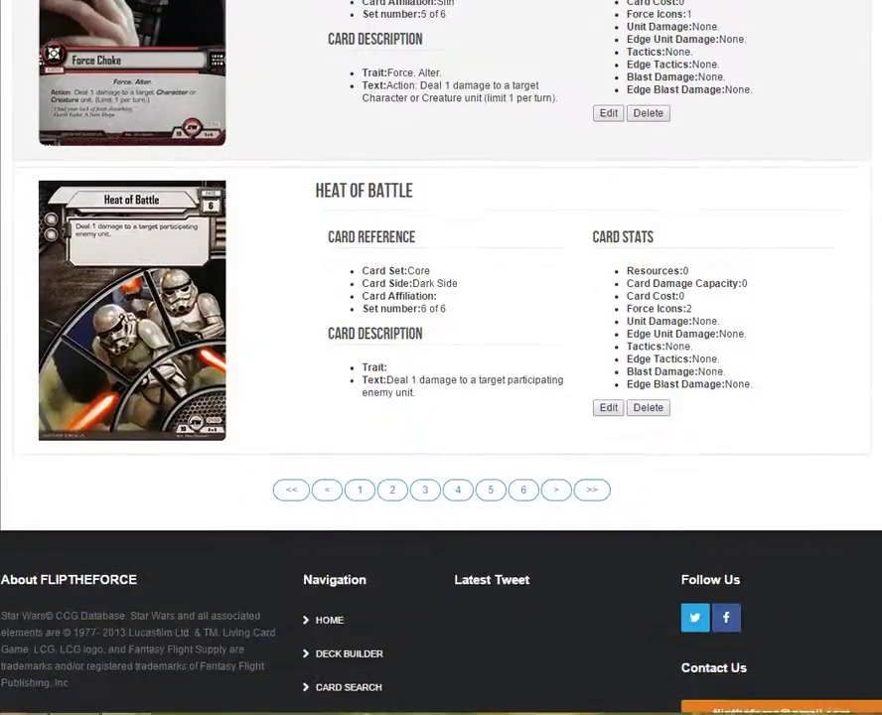
pyautogui.scroll(15, 441, 358)
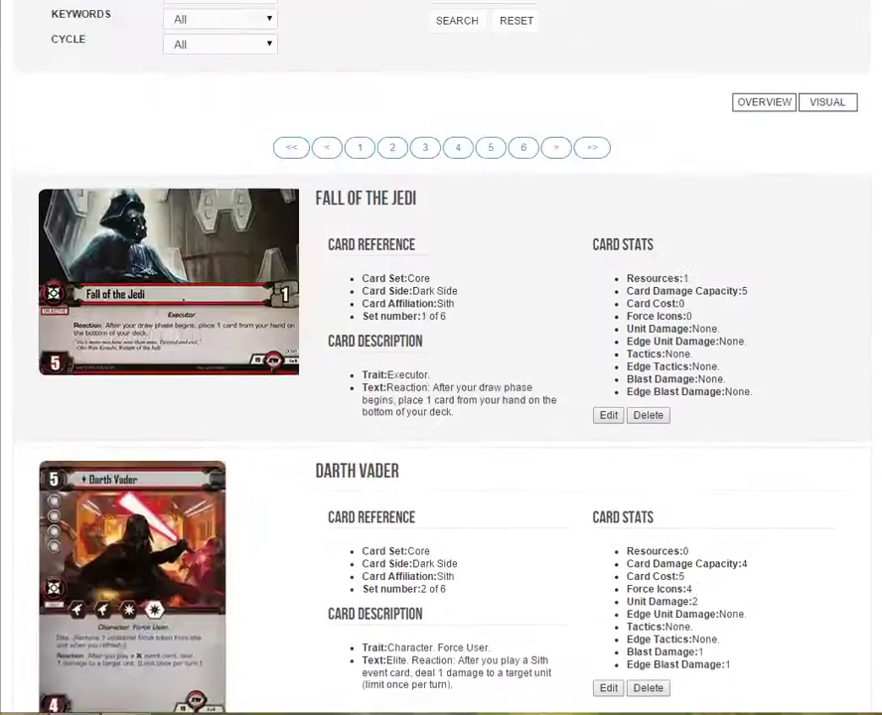
pyautogui.scroll(3, 441, 357)
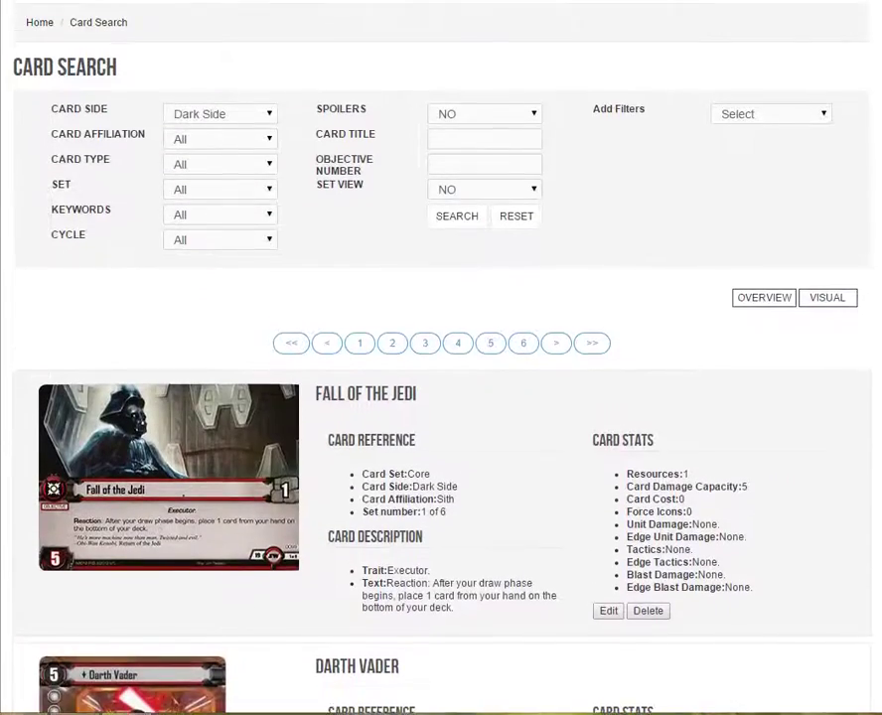
pyautogui.scroll(1, 441, 358)
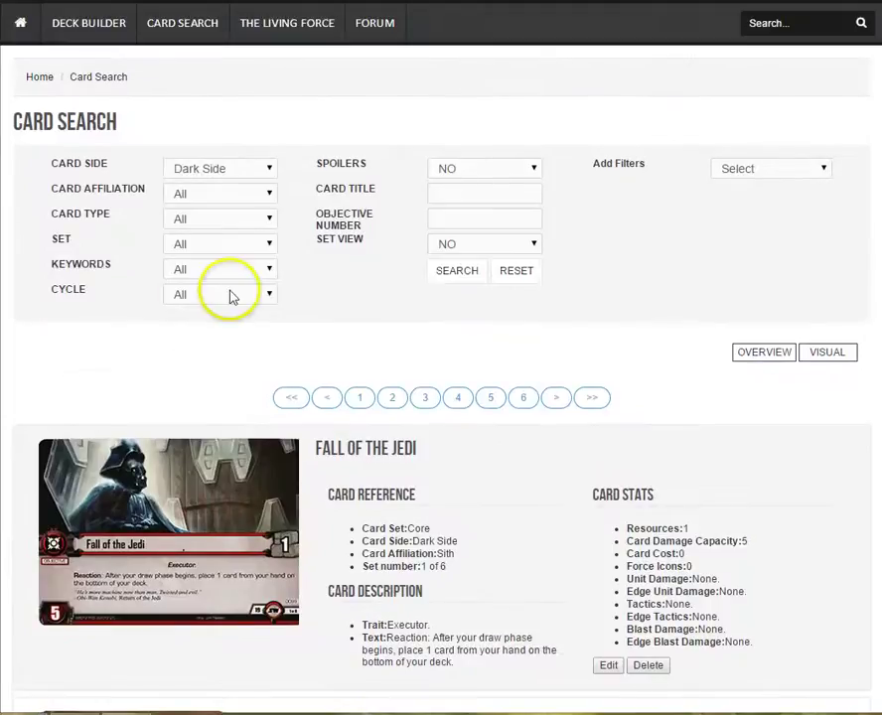
# Change the card side to Light Side, run the search and look over the listed cards
pyautogui.click(221, 171)
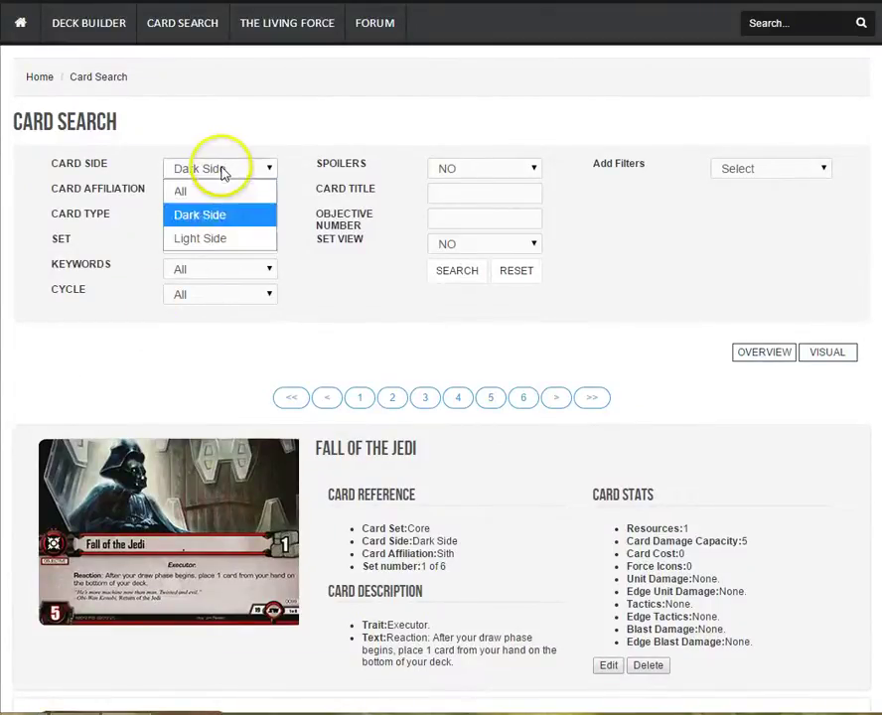
pyautogui.click(213, 239)
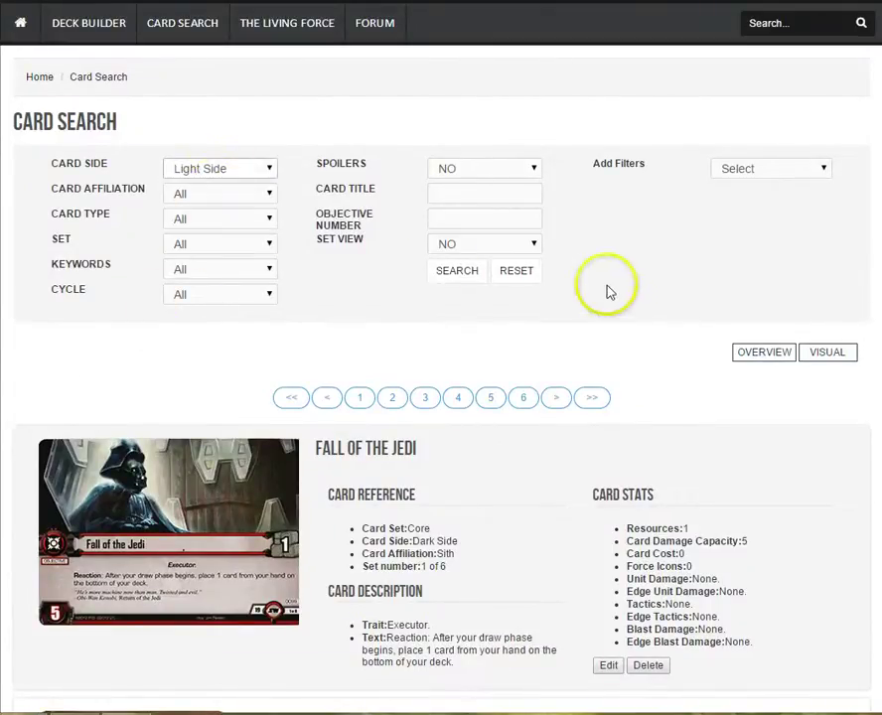
pyautogui.click(447, 271)
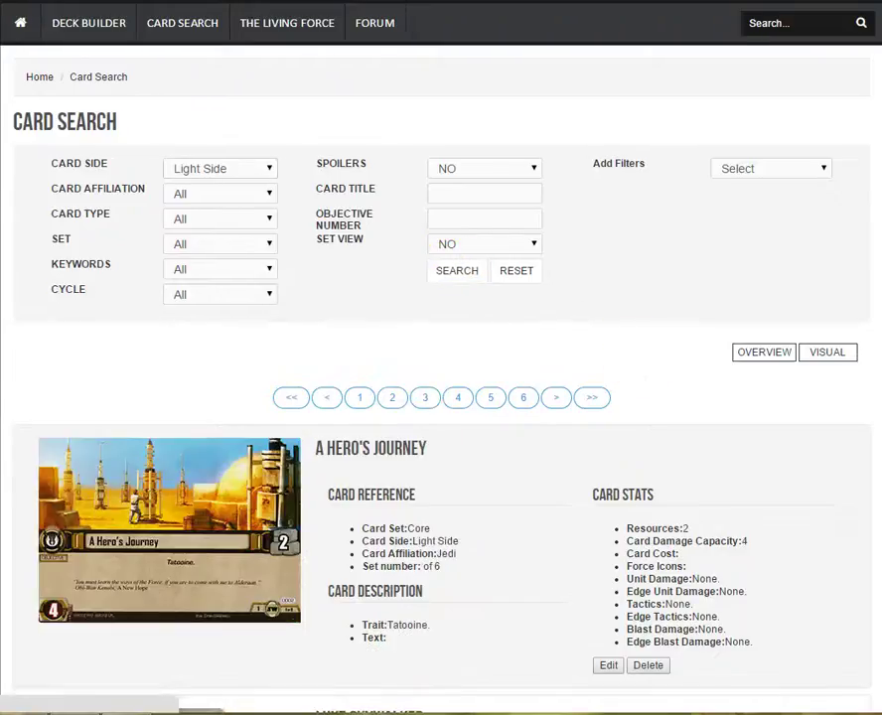
pyautogui.scroll(-7, 441, 398)
pyautogui.scroll(7, 441, 397)
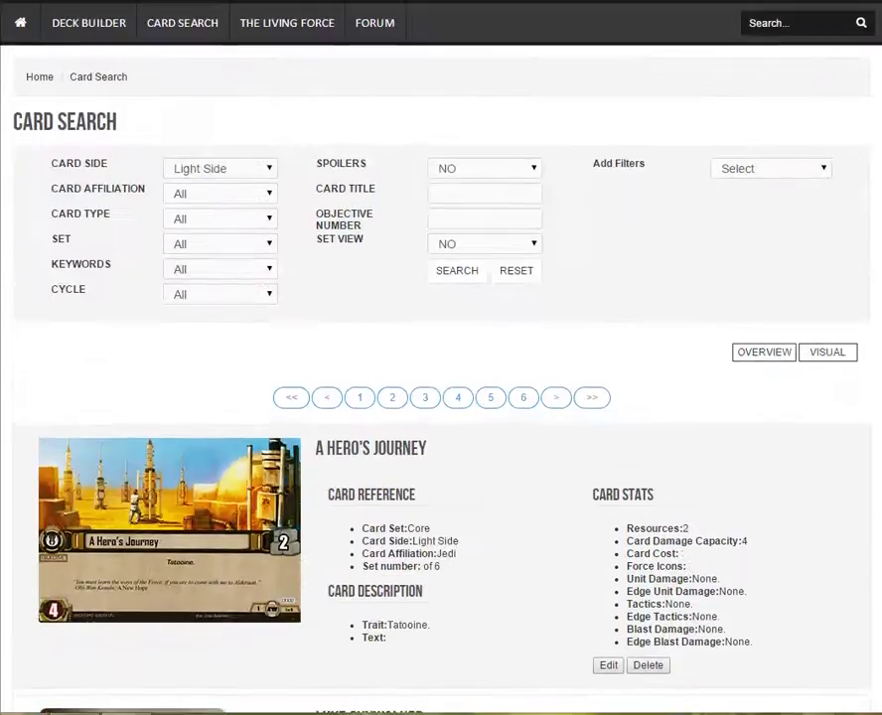
# Search cards of all sides with the Jedi affiliation and look through the results
pyautogui.click(186, 195)
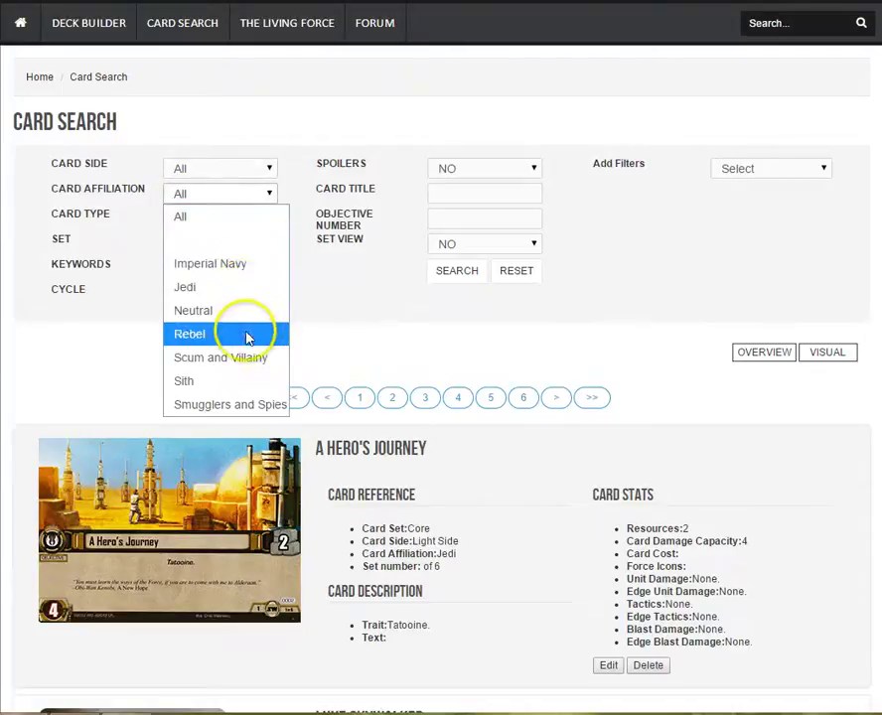
pyautogui.click(215, 287)
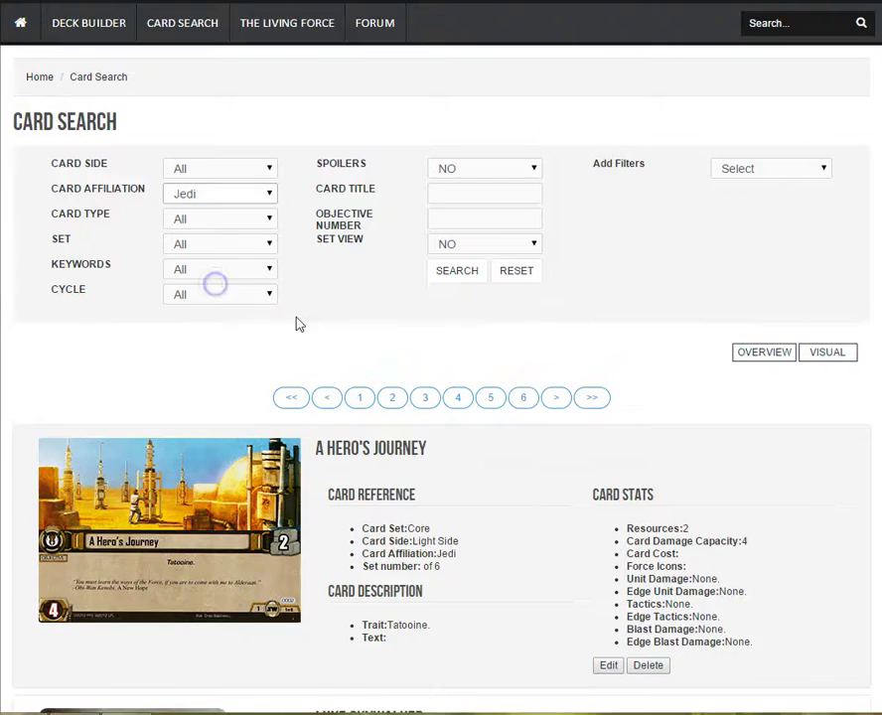
pyautogui.click(443, 272)
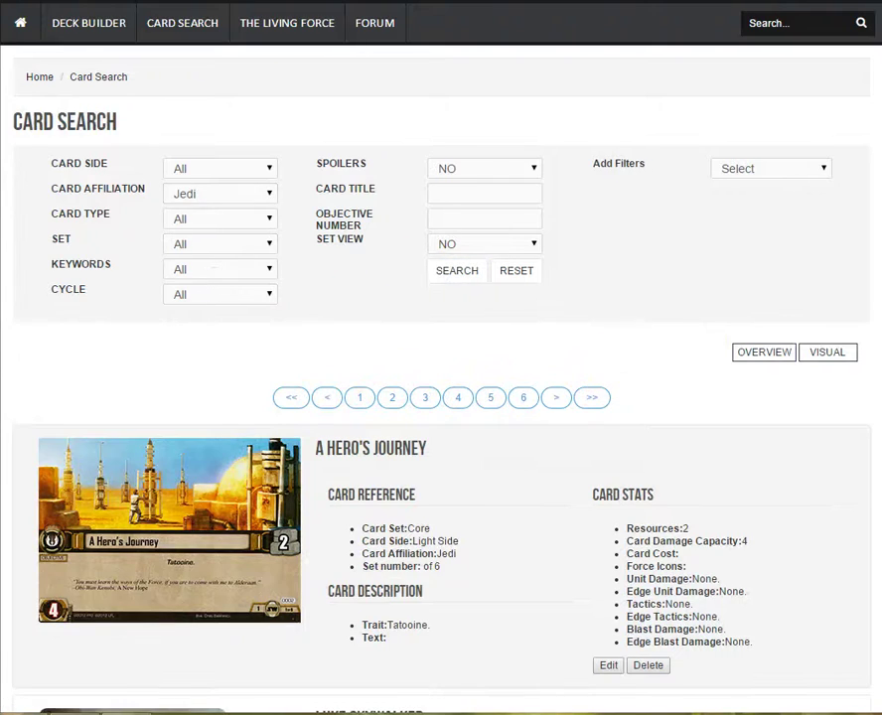
pyautogui.scroll(-15, 441, 358)
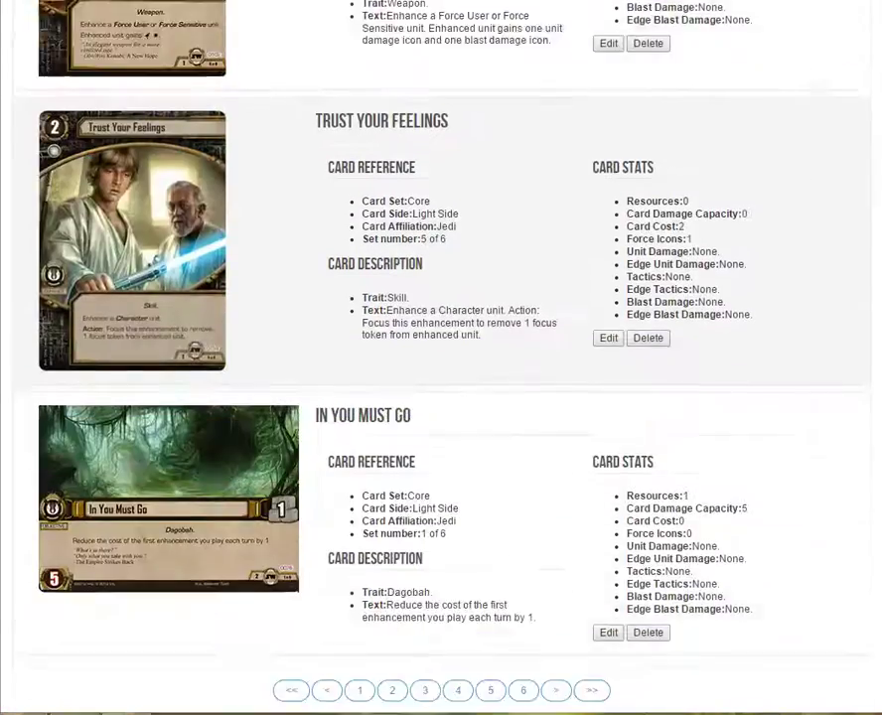
pyautogui.scroll(-3, 441, 357)
pyautogui.scroll(12, 441, 357)
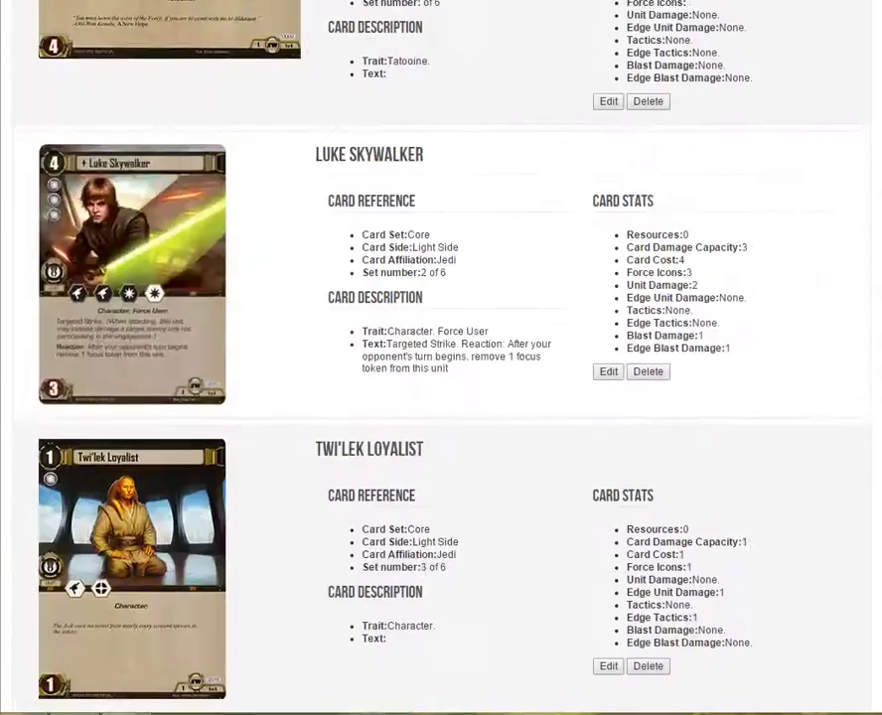
pyautogui.scroll(5, 441, 358)
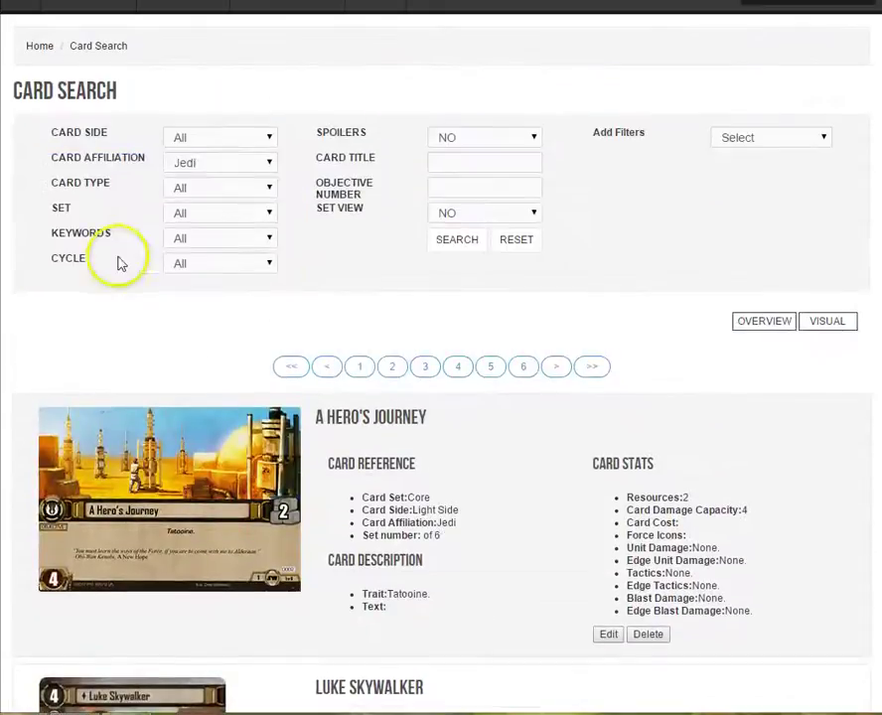
# Reset the card affiliation to All, search for the card type Fate and view the results
pyautogui.click(206, 164)
pyautogui.click(205, 187)
pyautogui.click(205, 191)
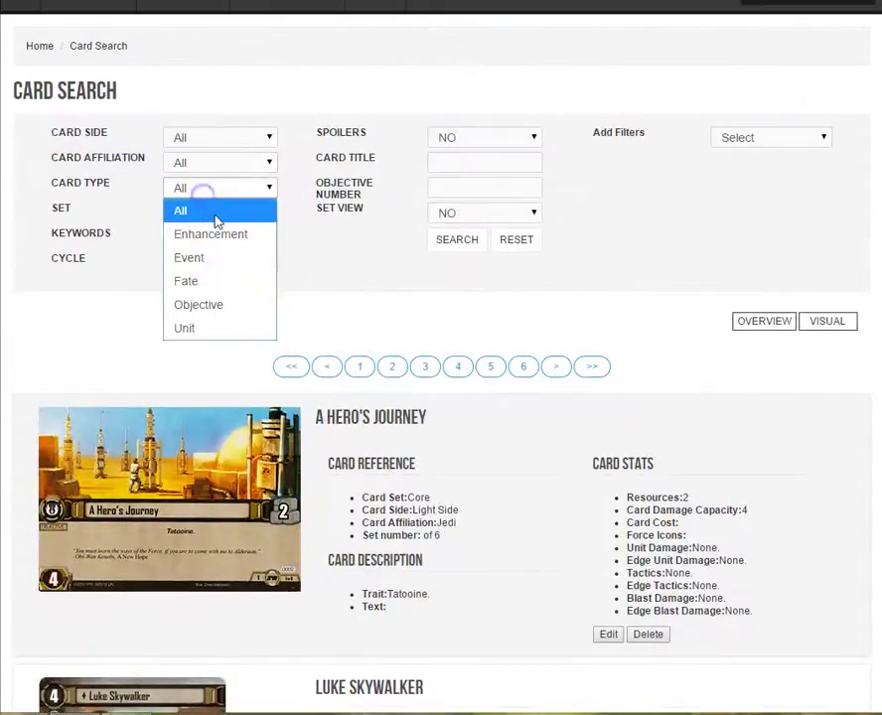
pyautogui.click(218, 283)
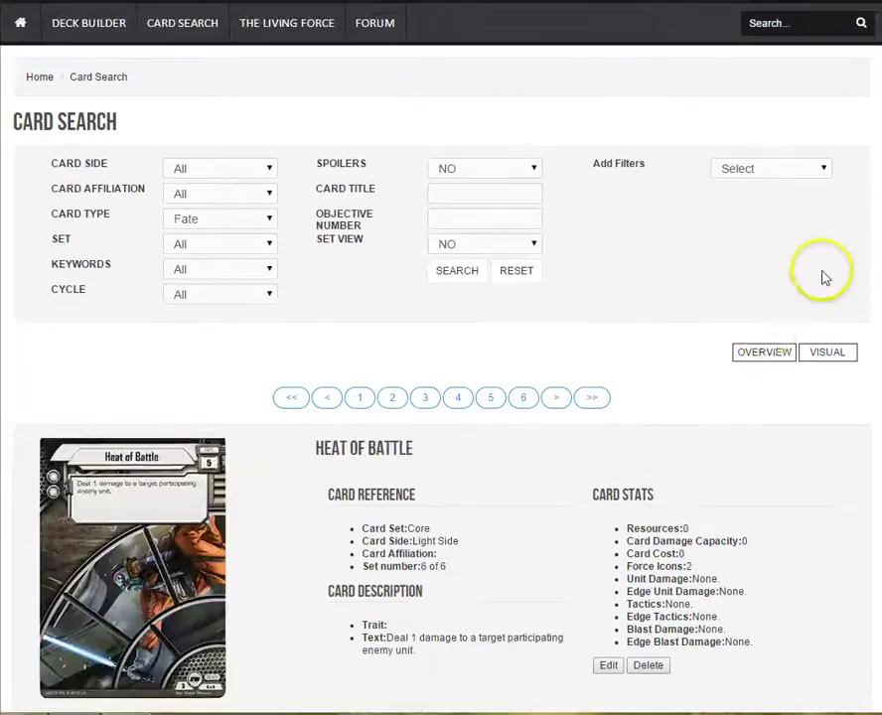
pyautogui.scroll(-3, 824, 276)
pyautogui.scroll(3, 794, 277)
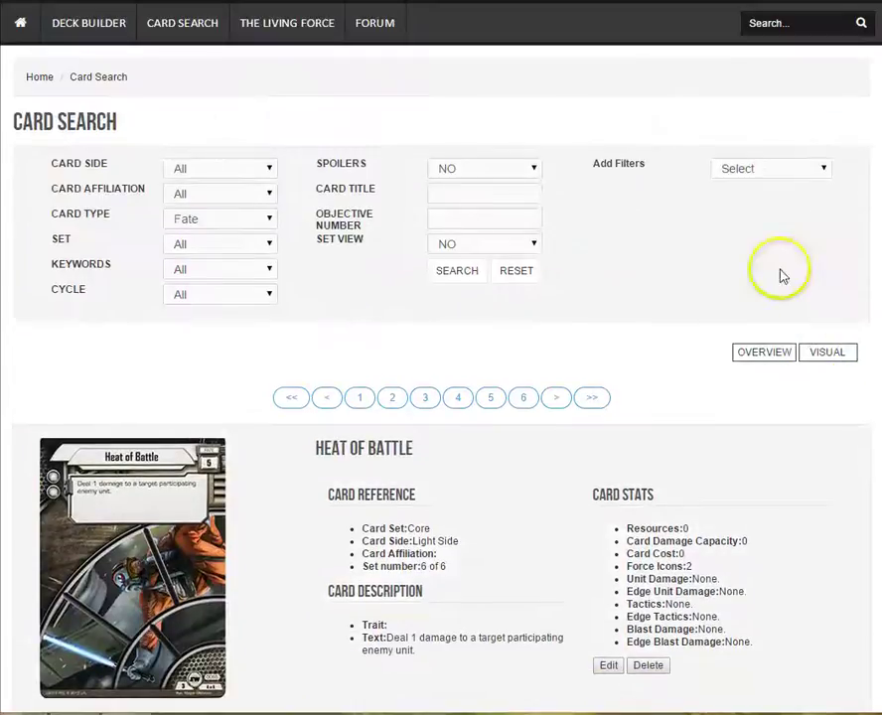
# Change the card type to Objective, run the search and look through the listed cards
pyautogui.click(266, 220)
pyautogui.click(254, 336)
pyautogui.click(457, 282)
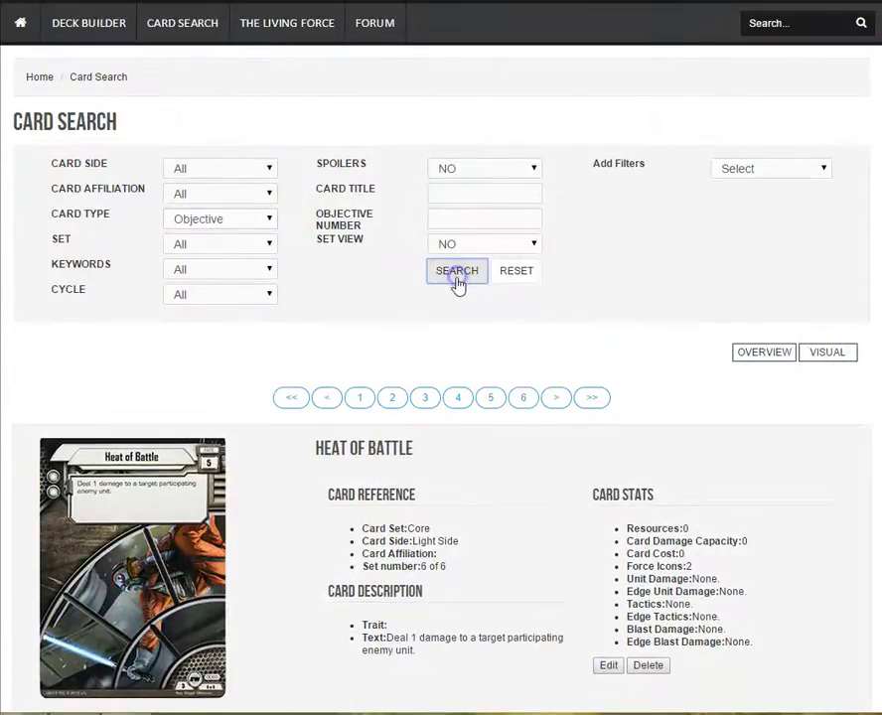
pyautogui.scroll(-7, 447, 308)
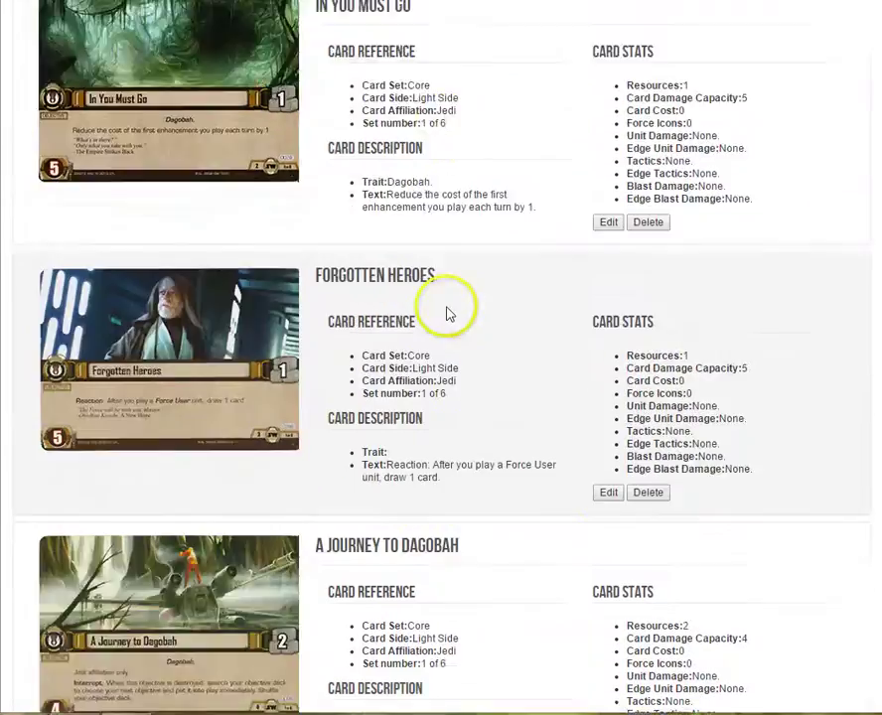
pyautogui.scroll(-4, 447, 314)
pyautogui.scroll(11, 447, 313)
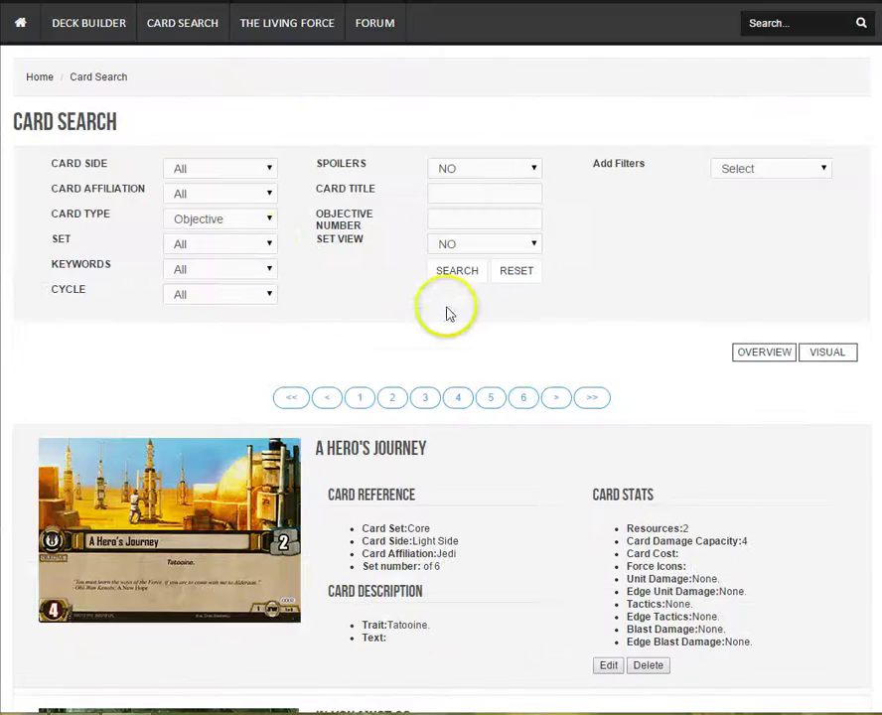
# Reset the card type to All and search for cards in the Edge of Darkness set
pyautogui.click(240, 219)
pyautogui.click(226, 237)
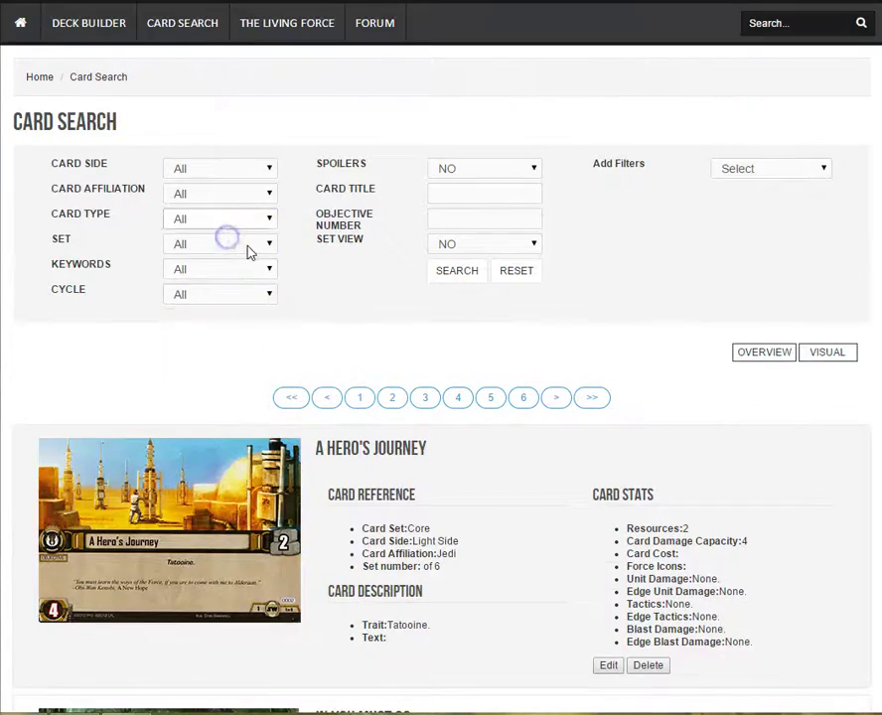
pyautogui.click(250, 245)
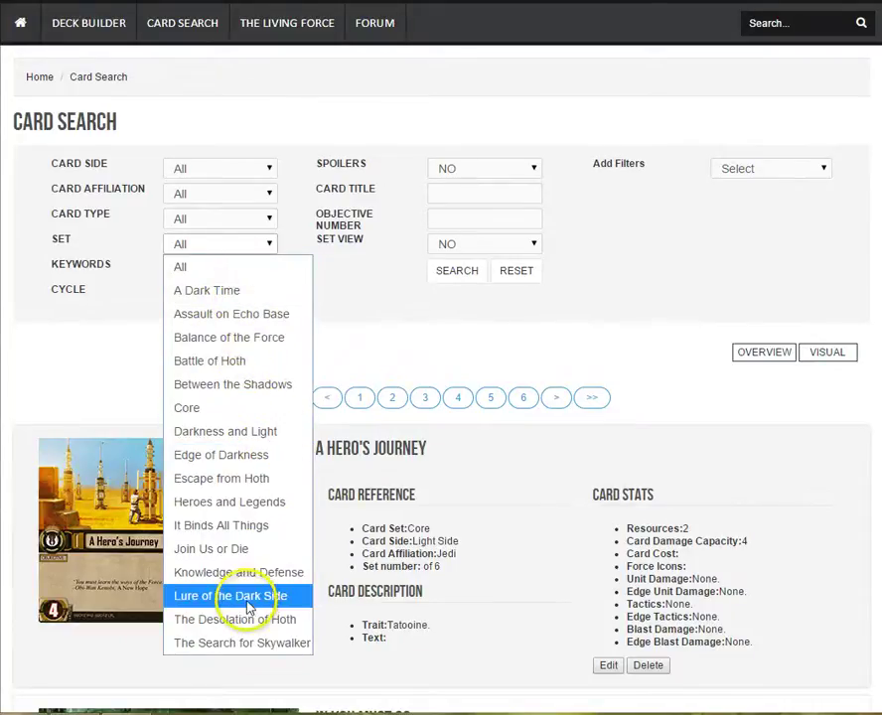
pyautogui.click(221, 455)
pyautogui.click(454, 271)
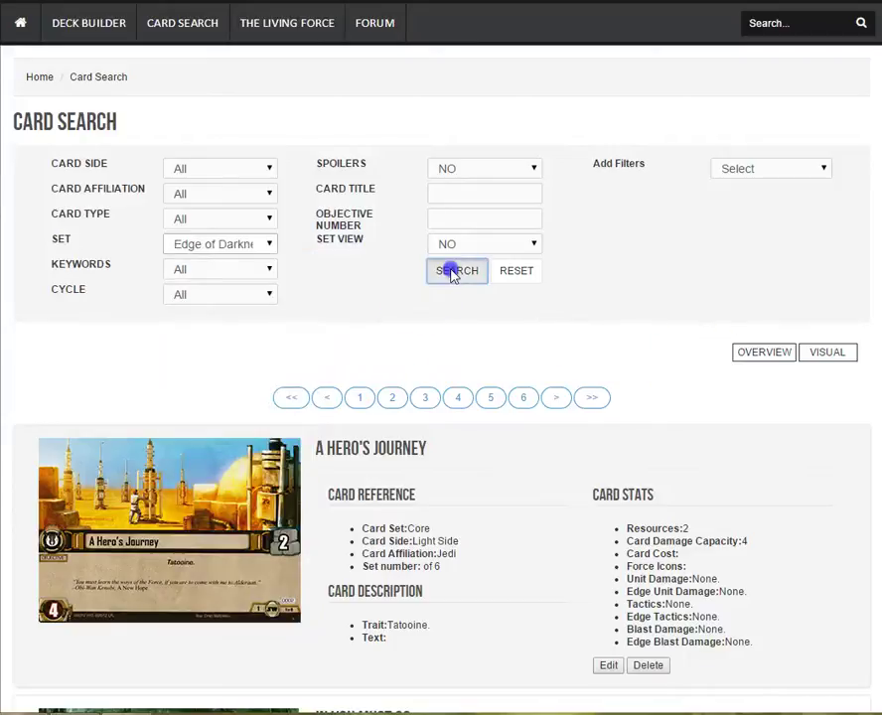
pyautogui.scroll(-4, 425, 286)
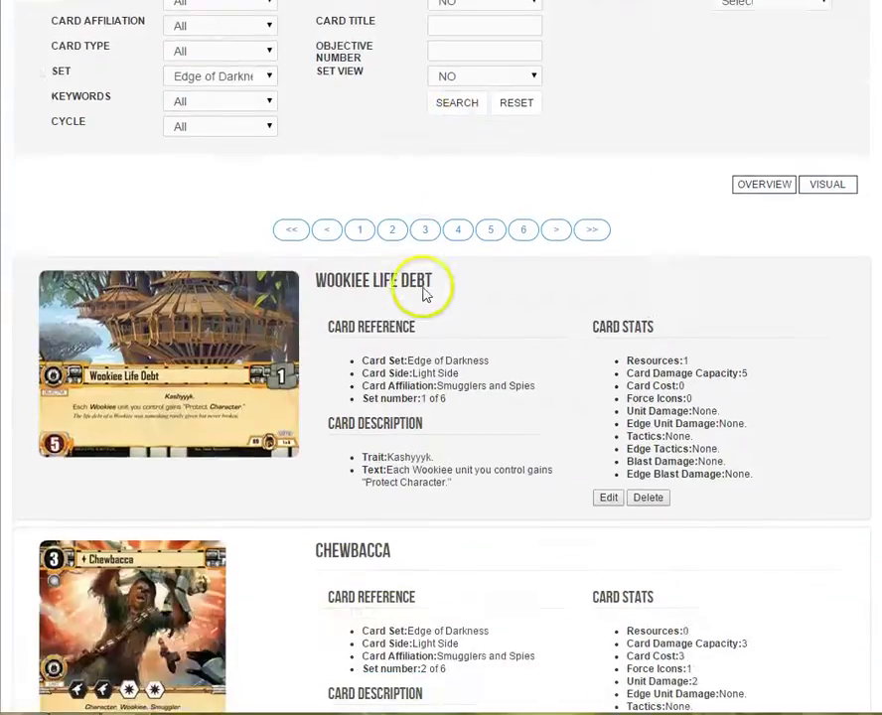
# Look through the Edge of Darkness cards, including the next page of results
pyautogui.scroll(-13, 425, 293)
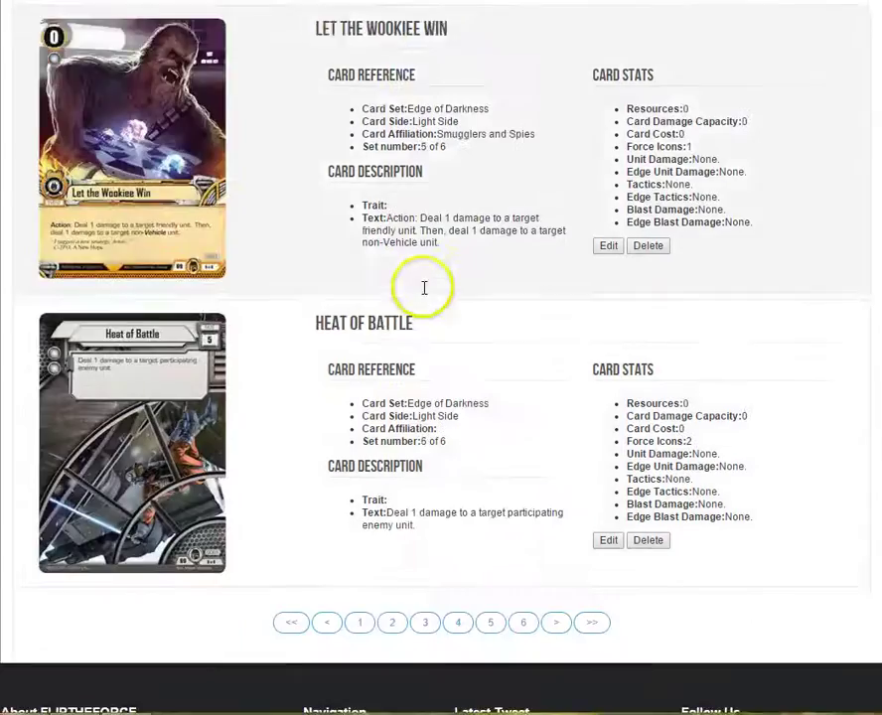
pyautogui.scroll(-2, 425, 293)
pyautogui.scroll(15, 425, 296)
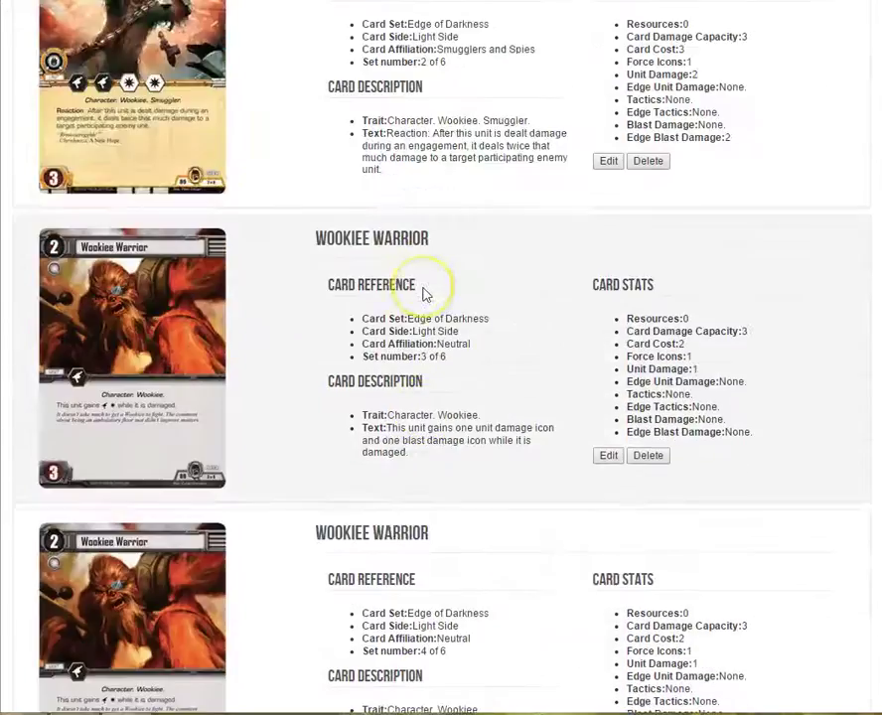
pyautogui.scroll(3, 424, 290)
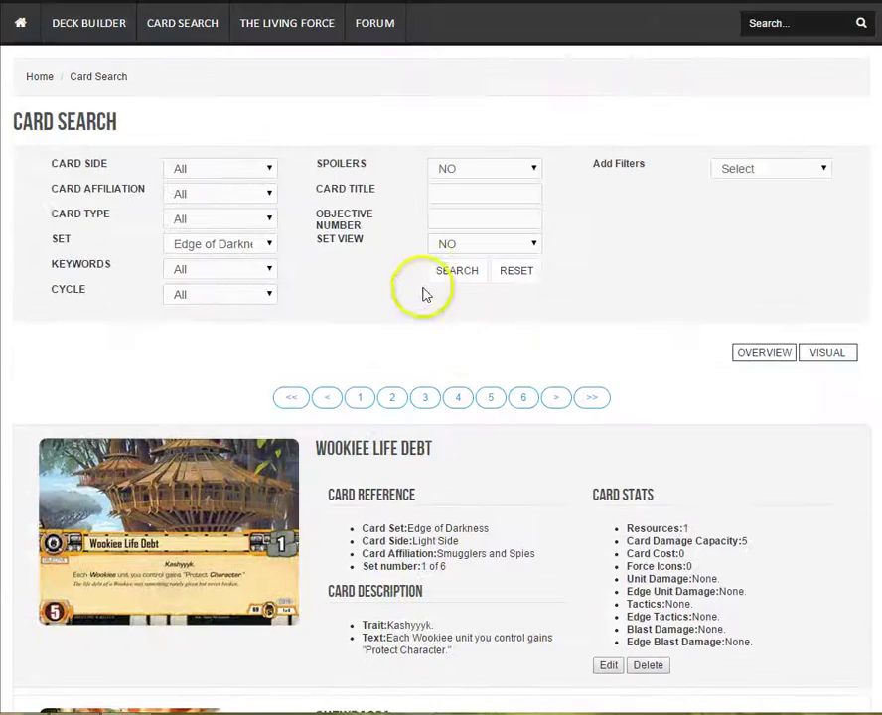
pyautogui.click(557, 396)
pyautogui.scroll(-6, 562, 341)
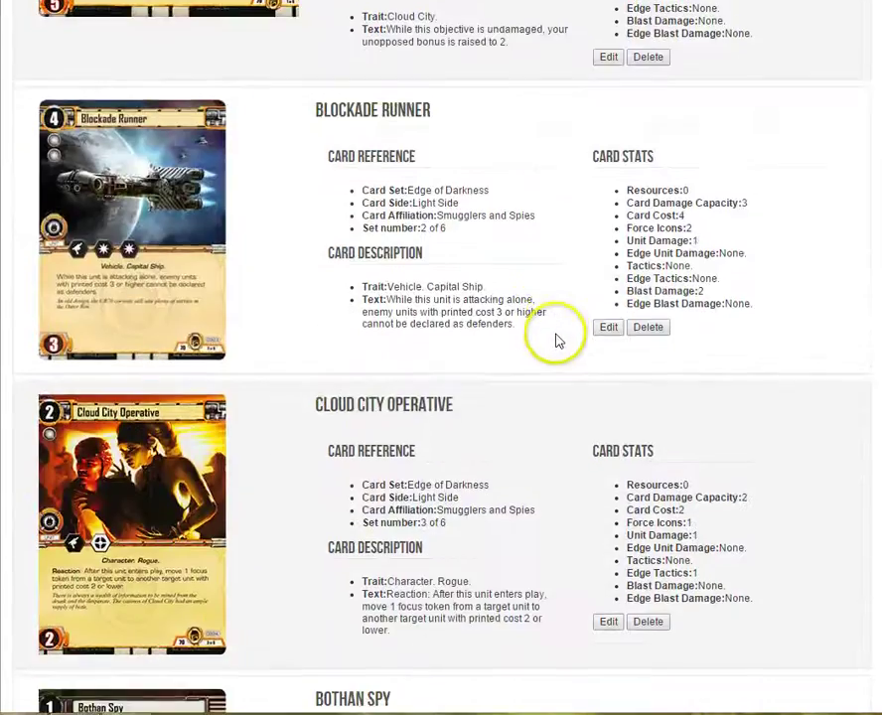
pyautogui.scroll(5, 562, 338)
pyautogui.scroll(2, 467, 318)
# Change the set filter to Between the Shadows and search for its cards
pyautogui.click(248, 247)
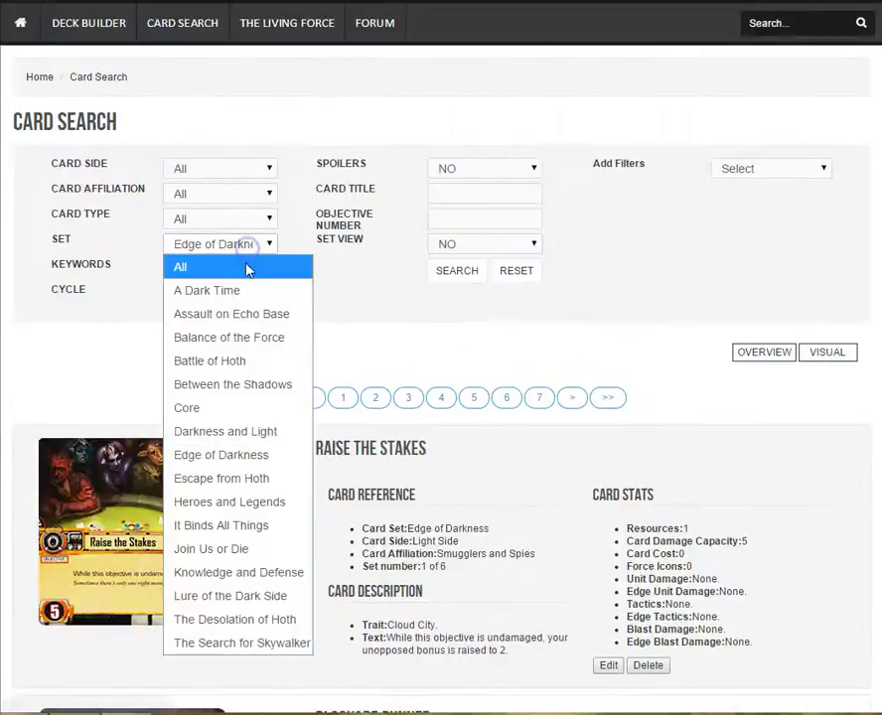
pyautogui.click(248, 266)
pyautogui.click(228, 243)
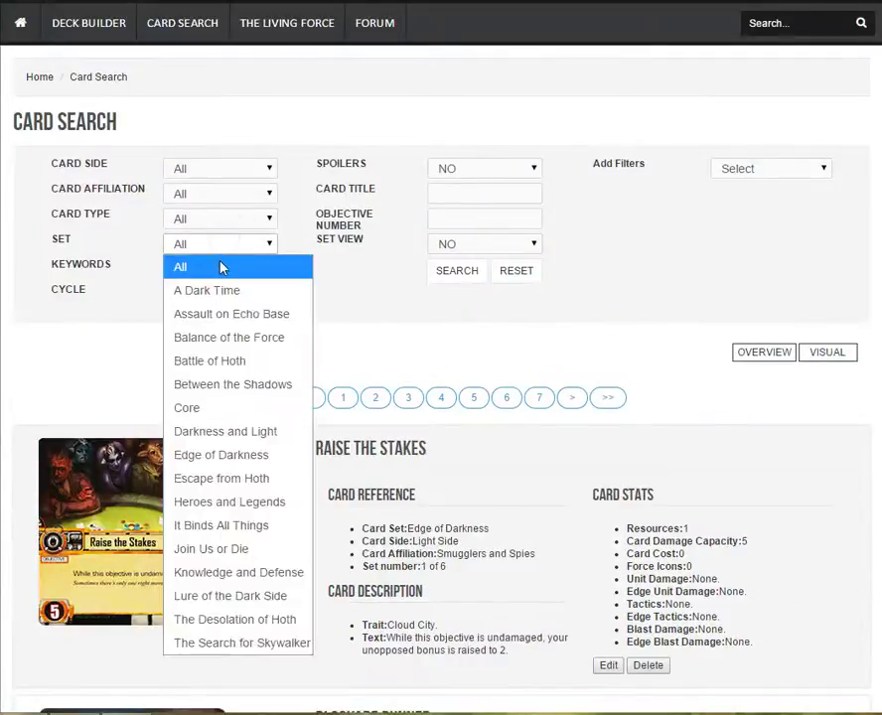
pyautogui.click(223, 266)
pyautogui.click(228, 245)
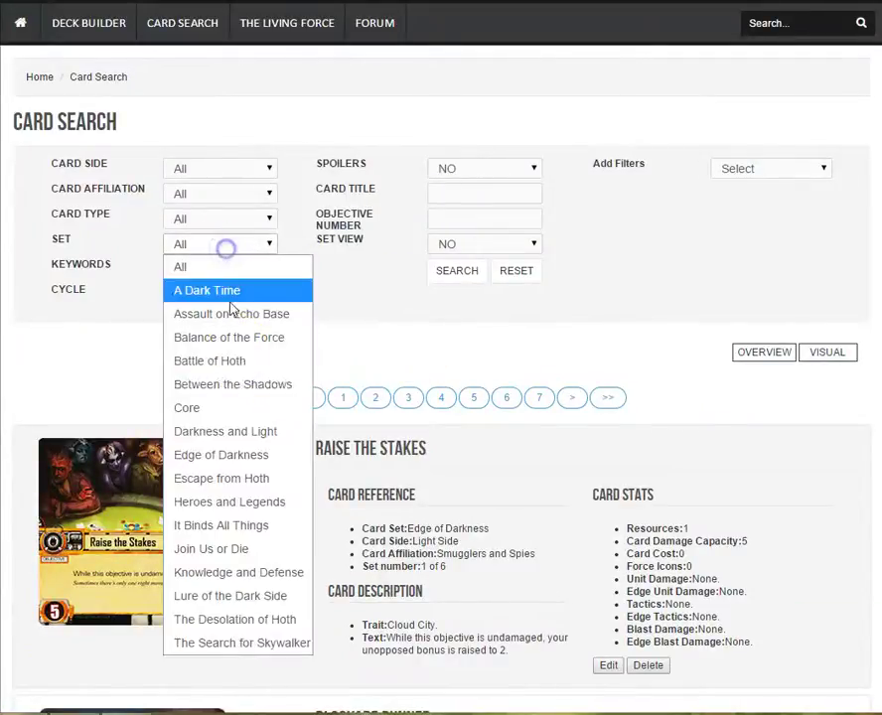
pyautogui.click(240, 387)
pyautogui.click(433, 271)
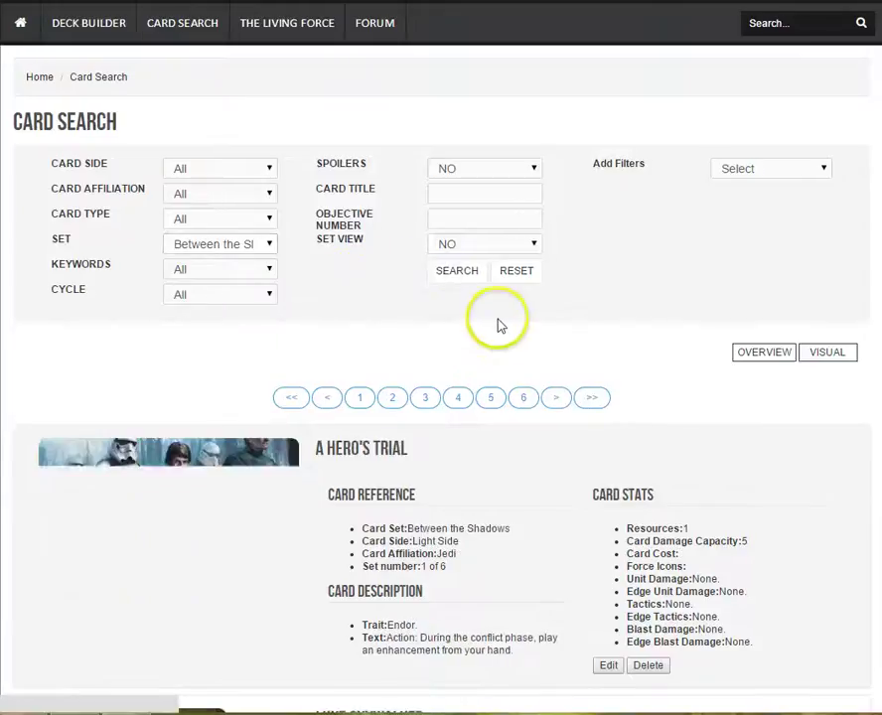
pyautogui.scroll(-2, 497, 326)
# Reset all the card search filters
pyautogui.click(516, 124)
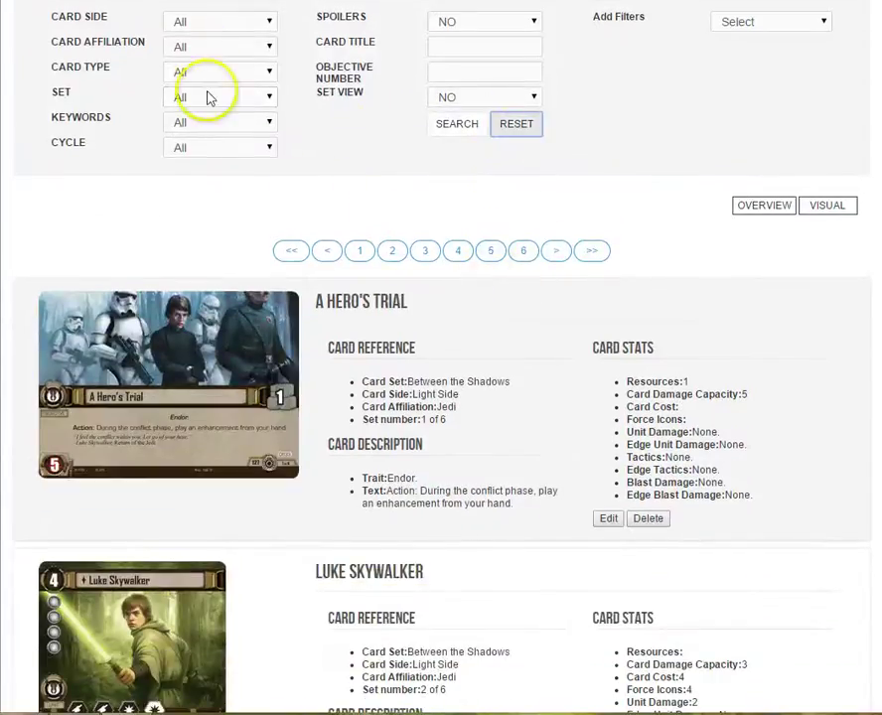
pyautogui.scroll(1, 338, 175)
pyautogui.scroll(1, 338, 176)
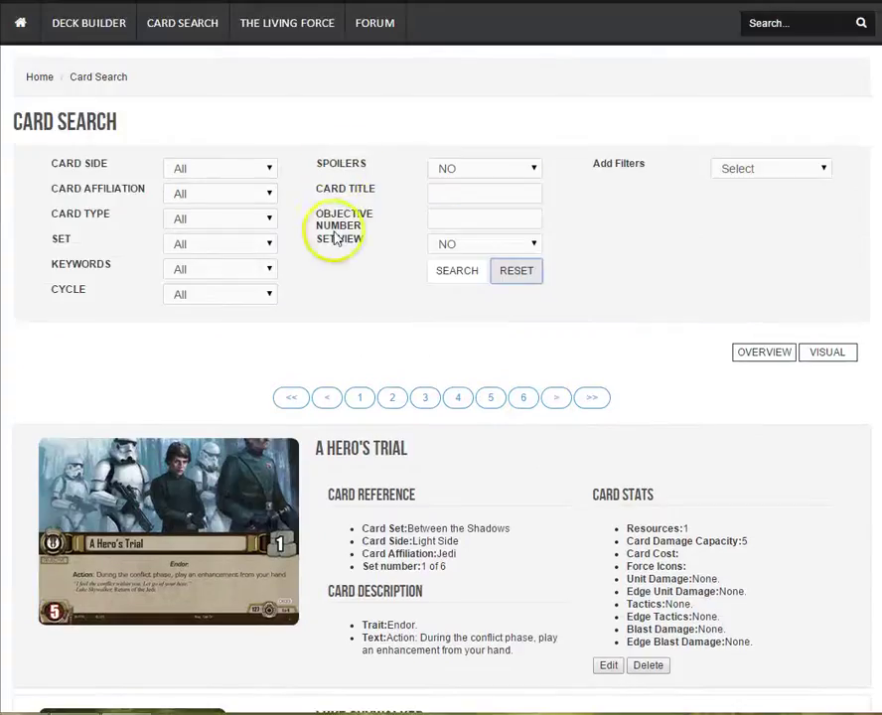
# Search for cards with the keyword No enhancements and look through the results
pyautogui.click(203, 271)
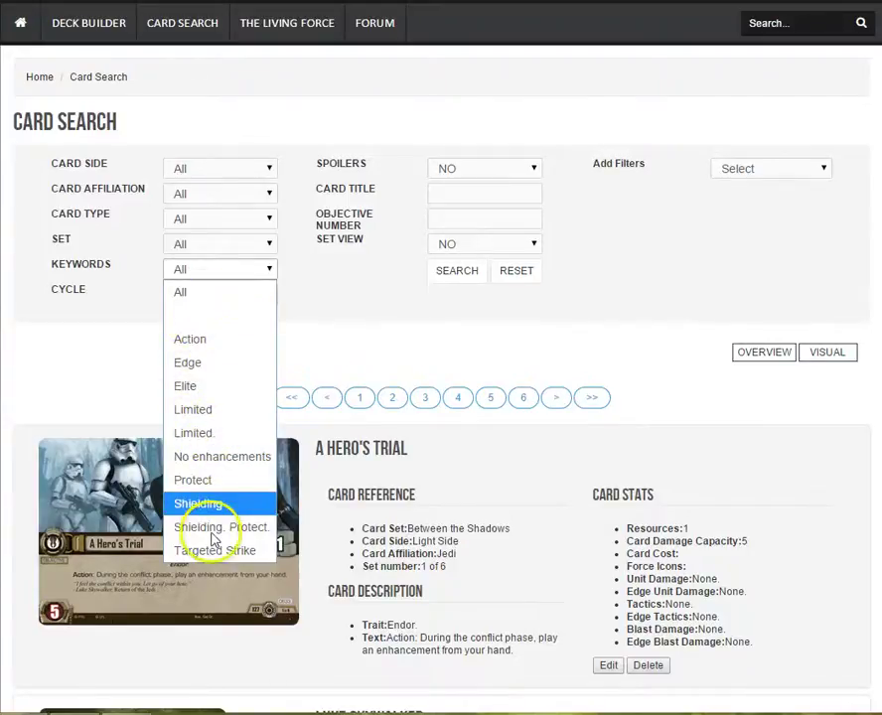
pyautogui.click(228, 457)
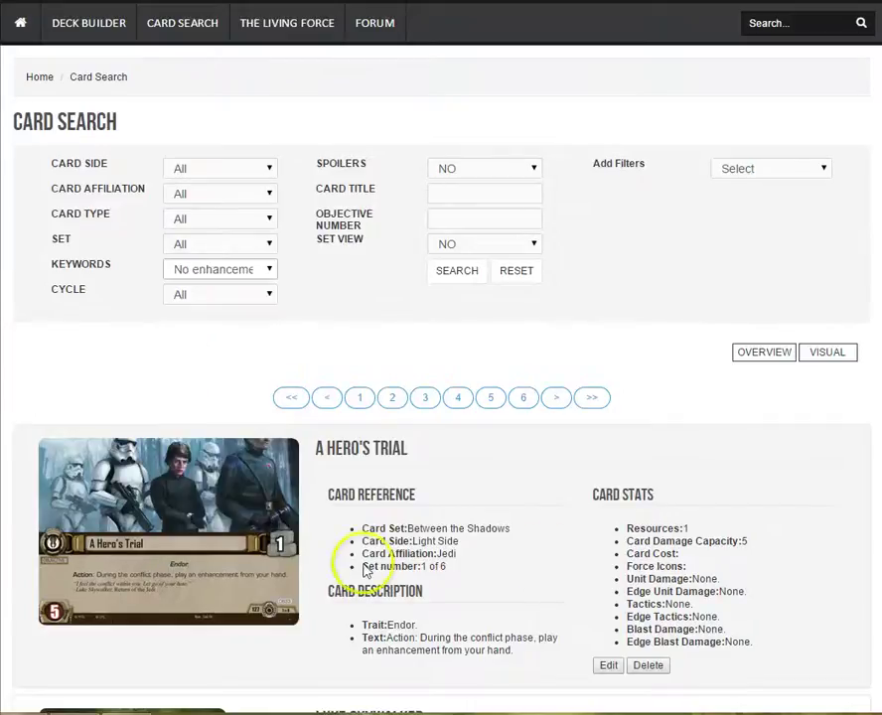
pyautogui.click(747, 349)
pyautogui.click(462, 278)
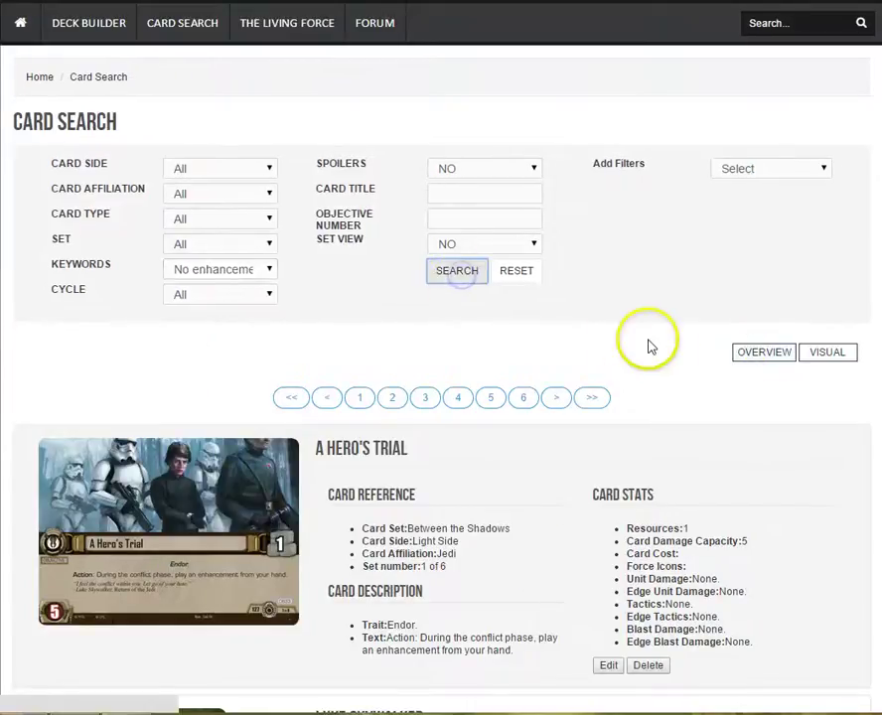
pyautogui.scroll(-5, 536, 327)
pyautogui.scroll(-8, 535, 326)
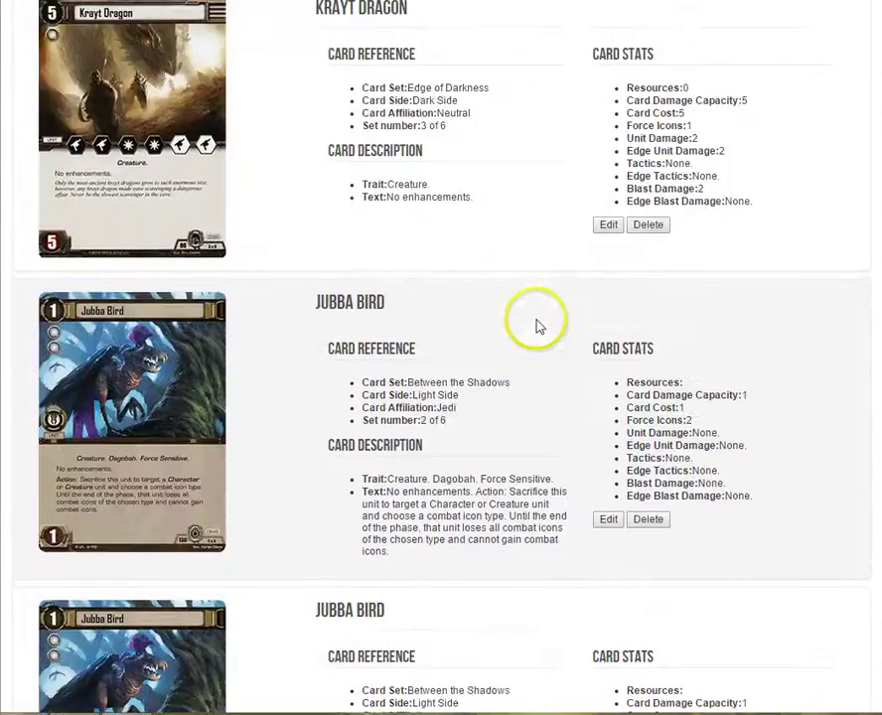
pyautogui.scroll(3, 539, 330)
pyautogui.scroll(10, 537, 329)
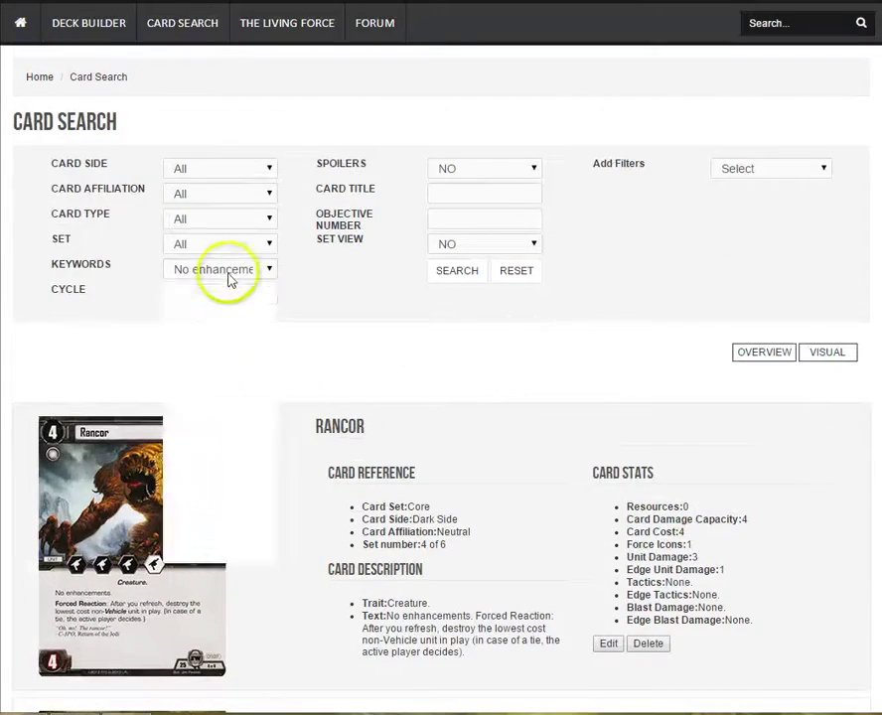
# Reset the keyword filter to All
pyautogui.click(226, 270)
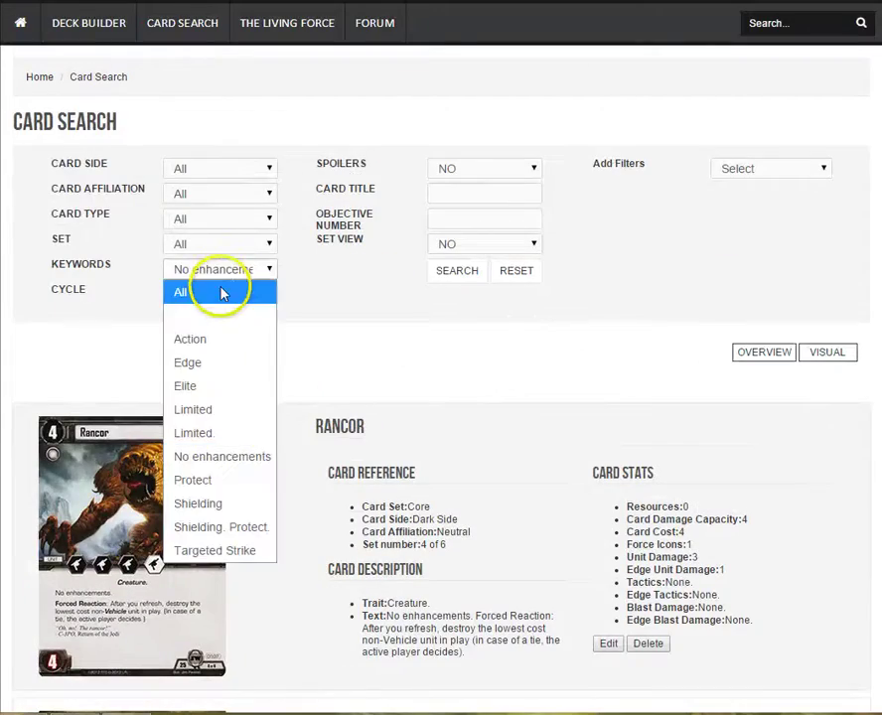
pyautogui.click(219, 293)
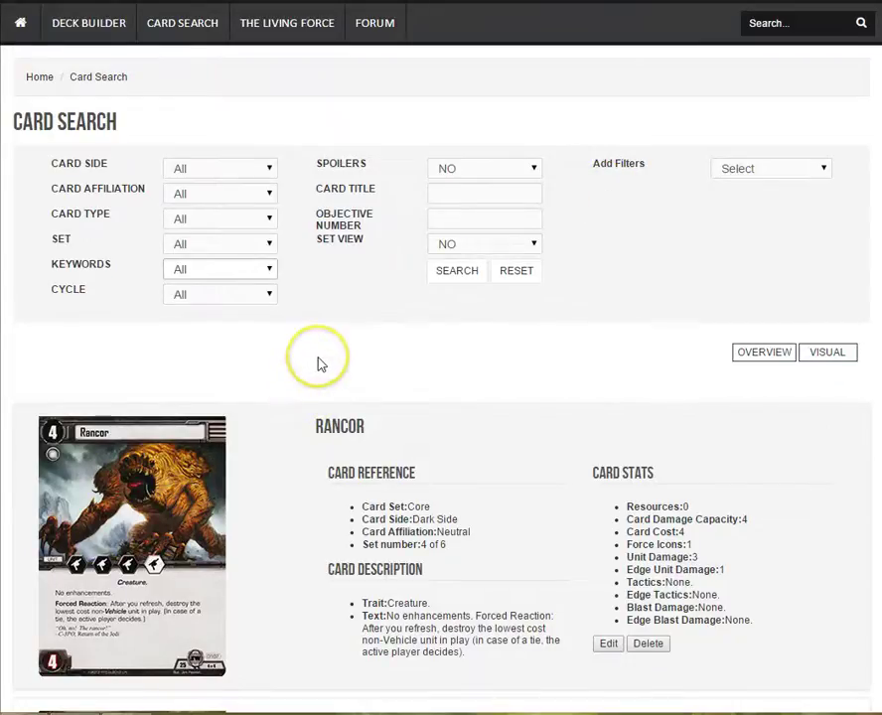
pyautogui.scroll(-2, 228, 387)
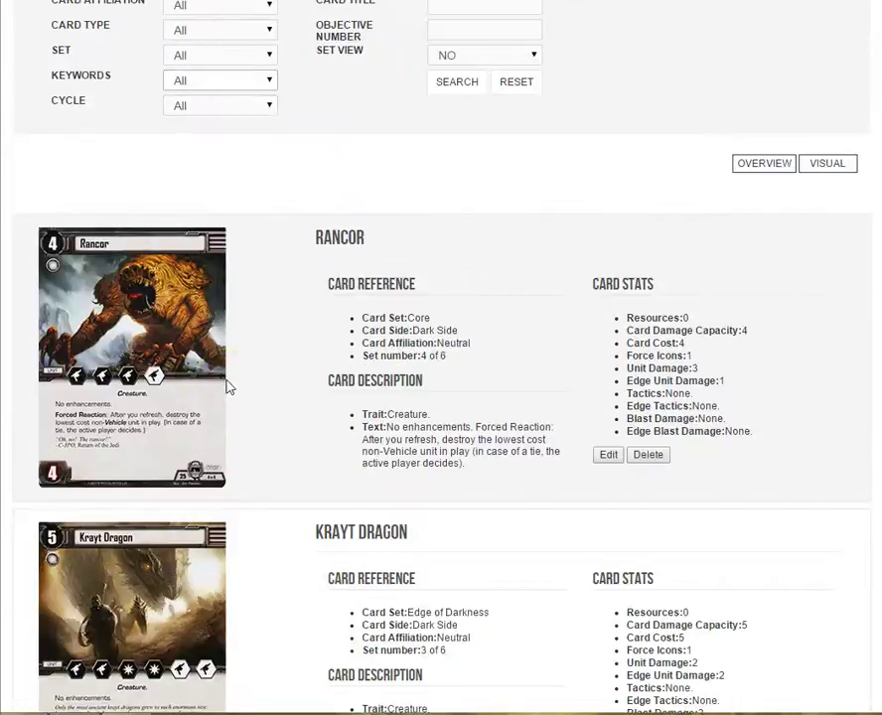
pyautogui.scroll(-3, 227, 387)
pyautogui.scroll(5, 222, 387)
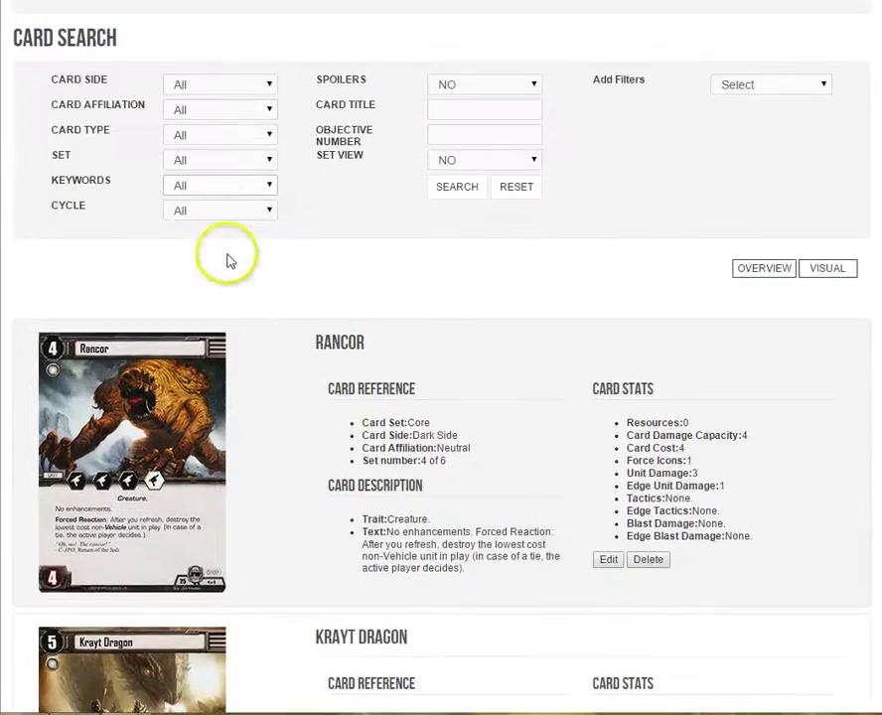
pyautogui.click(244, 193)
pyautogui.click(361, 236)
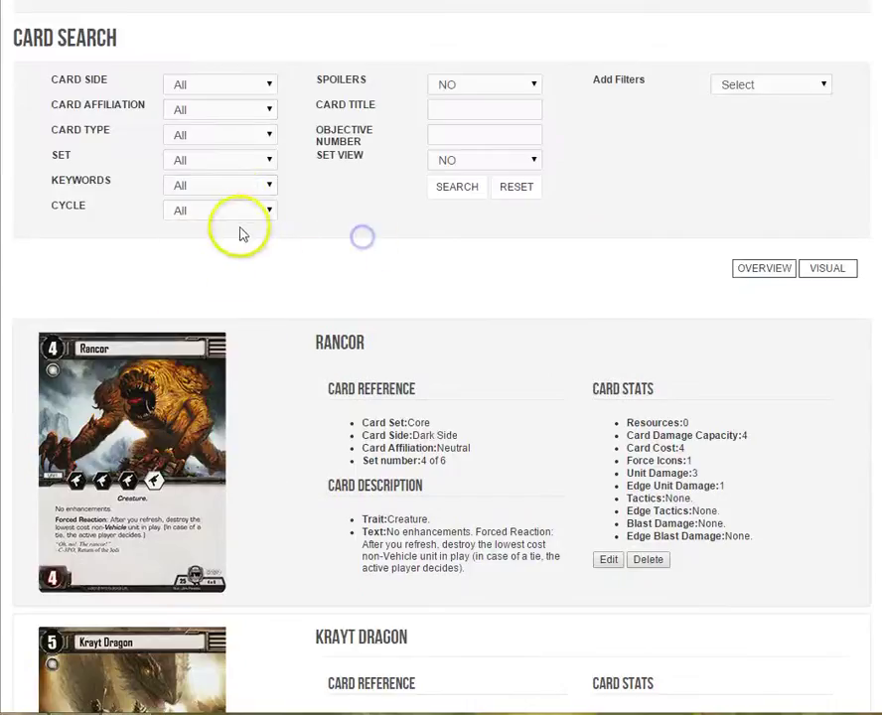
# Search for cards in the Hoth cycle and browse through to the next page of results
pyautogui.click(238, 213)
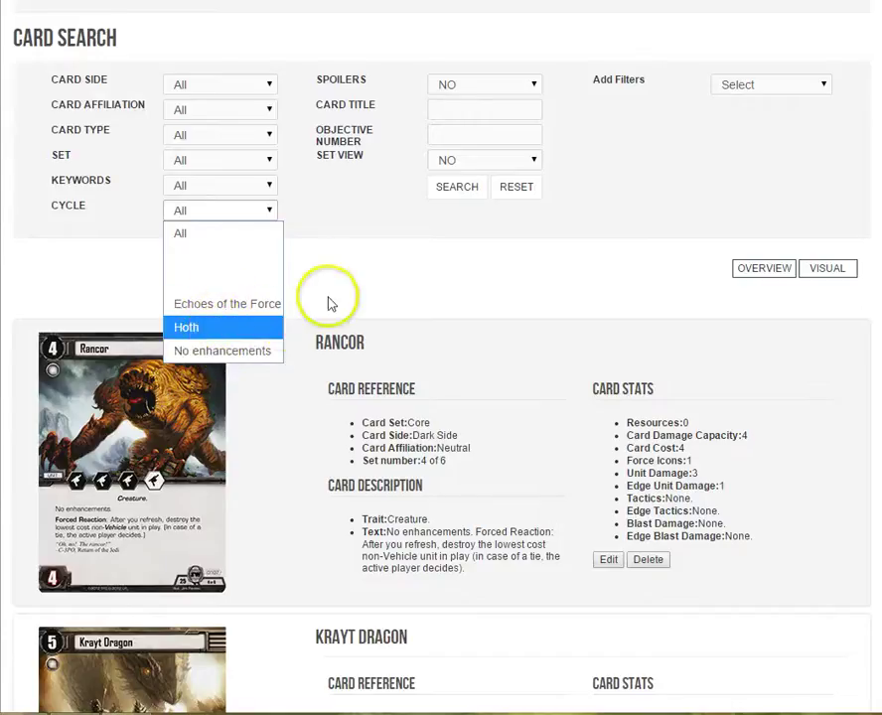
pyautogui.click(226, 327)
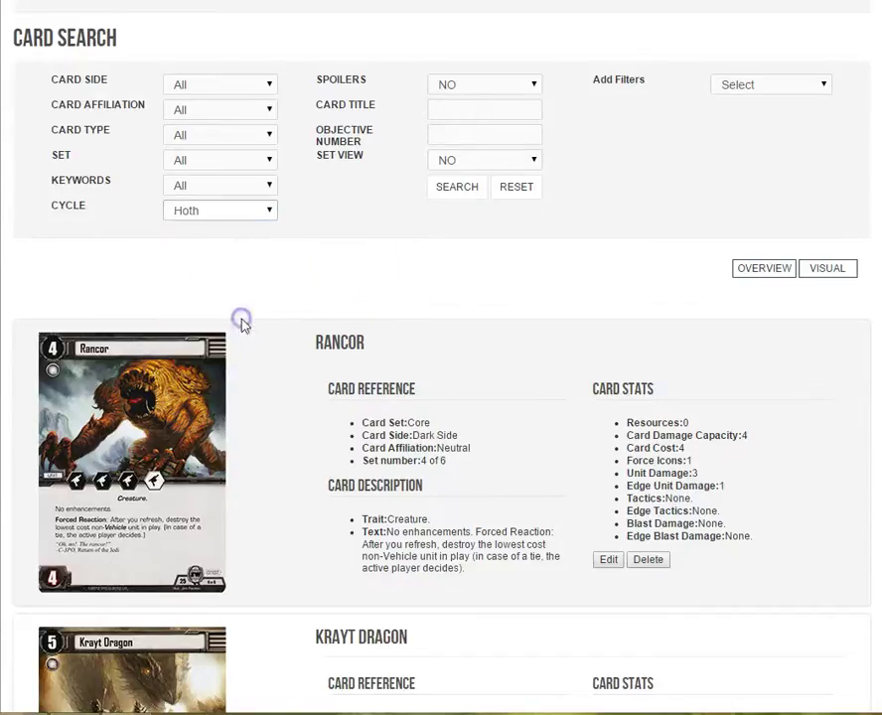
pyautogui.click(449, 187)
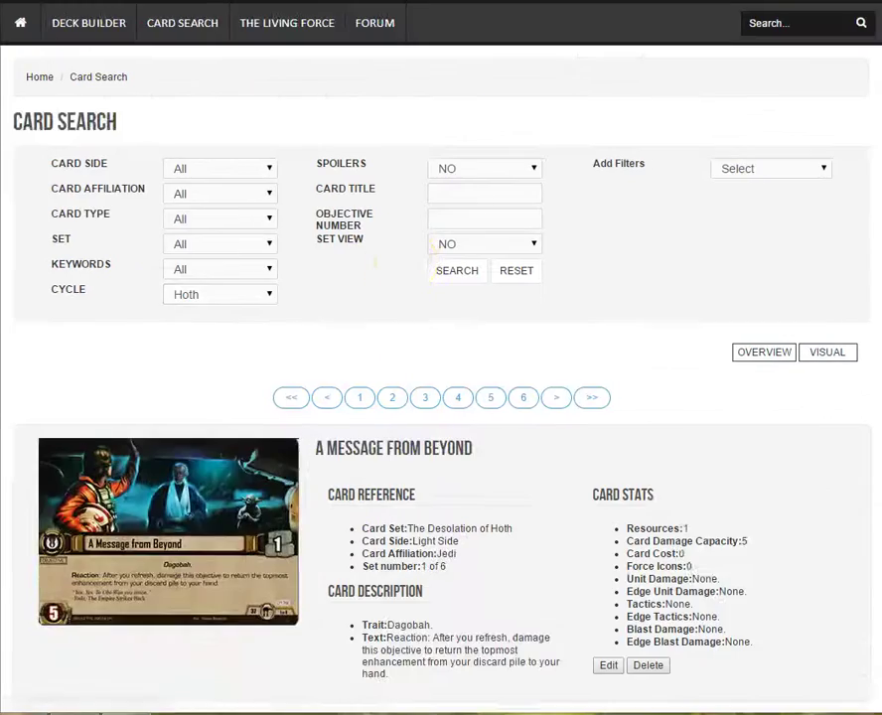
pyautogui.scroll(-2, 413, 268)
pyautogui.scroll(-10, 441, 397)
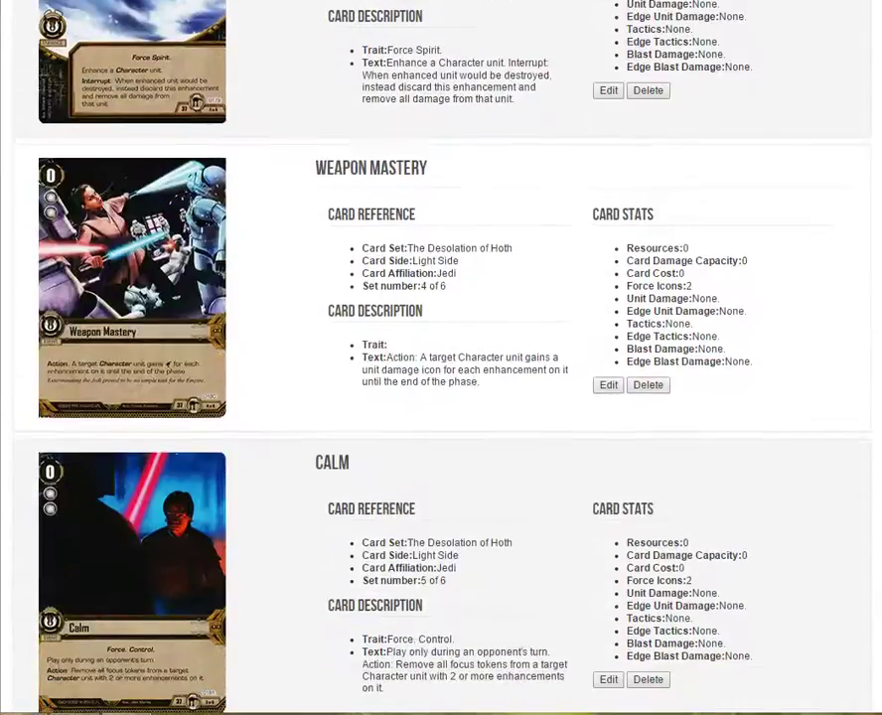
pyautogui.scroll(5, 441, 398)
pyautogui.scroll(5, 303, 349)
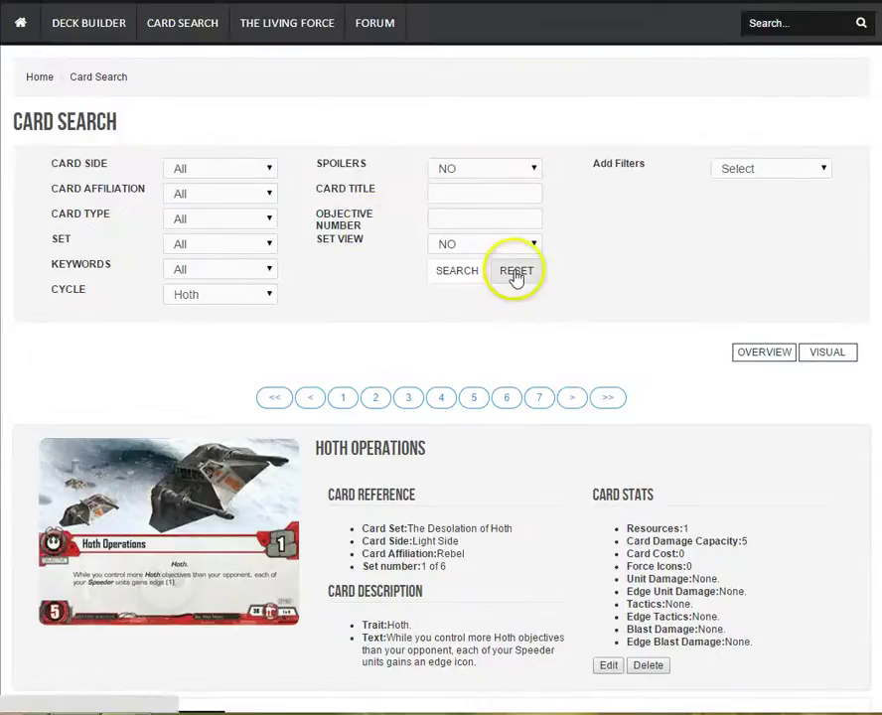
# Reset the search filters and look up cards with the title Darth Vader
pyautogui.click(517, 275)
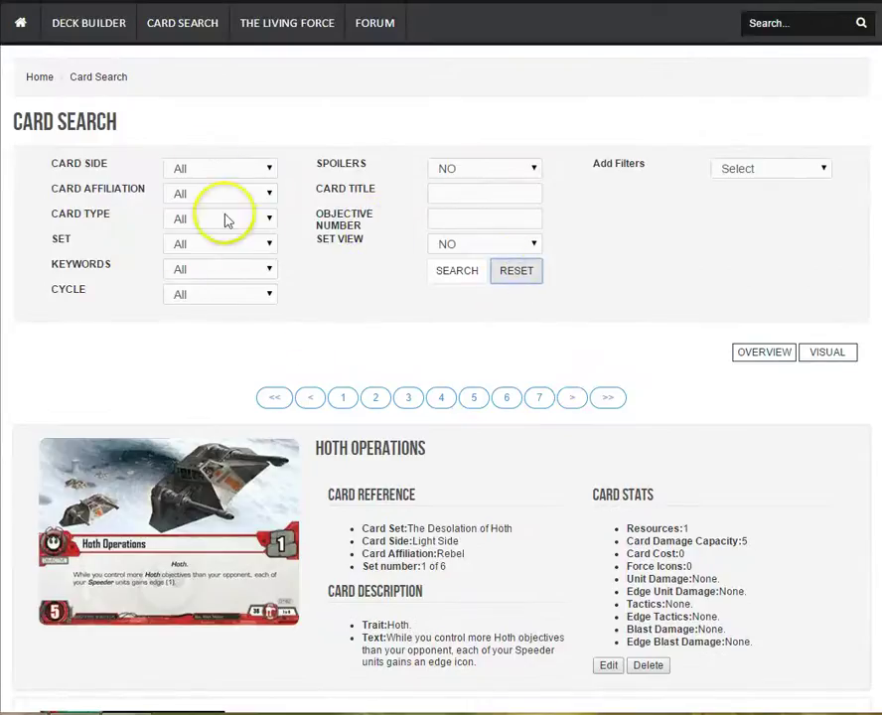
pyautogui.click(421, 198)
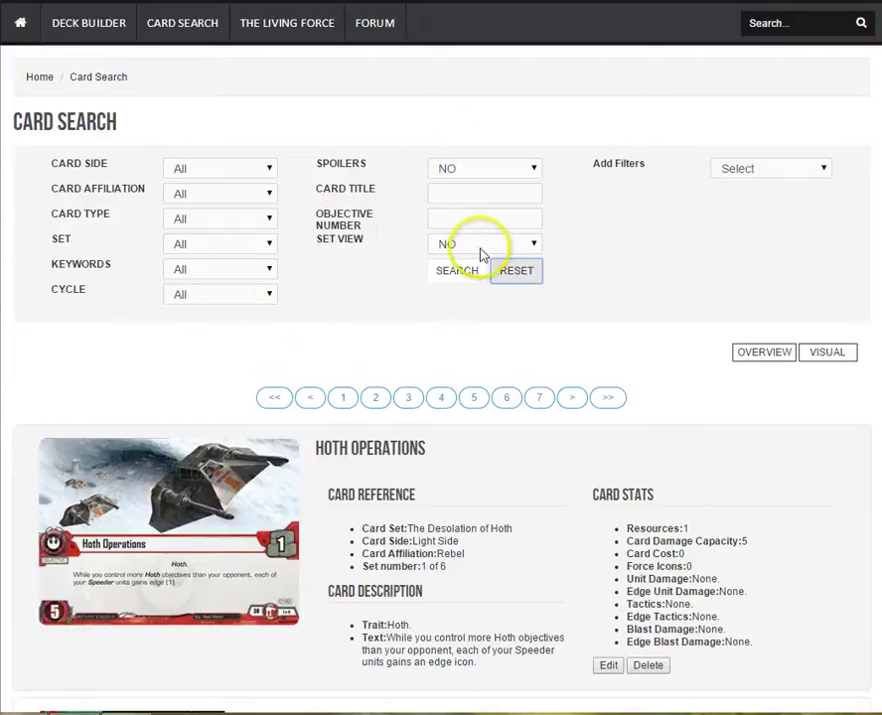
pyautogui.click(446, 194)
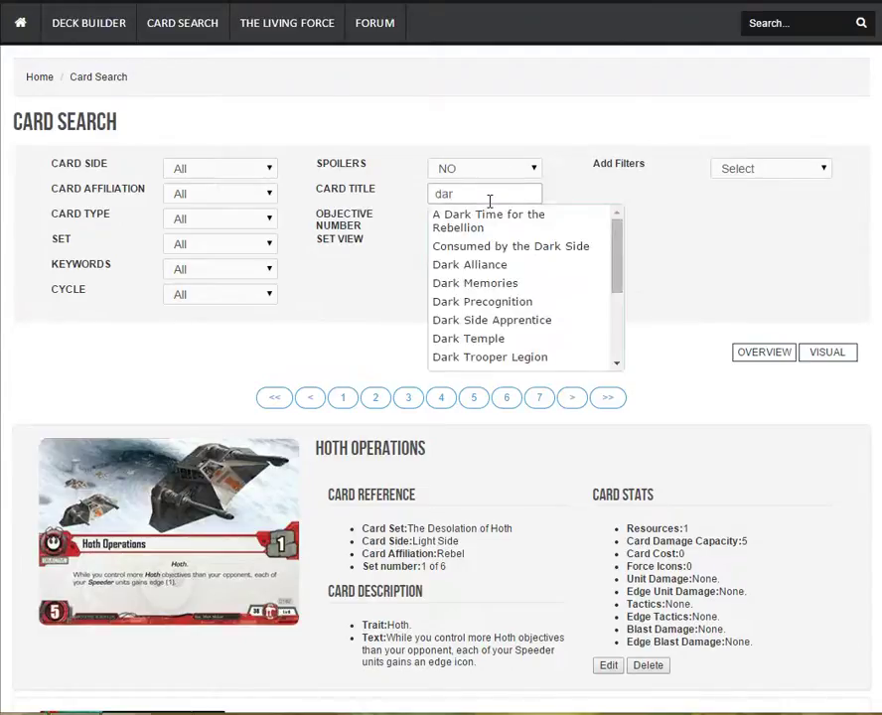
pyautogui.write('darth')
pyautogui.click(477, 217)
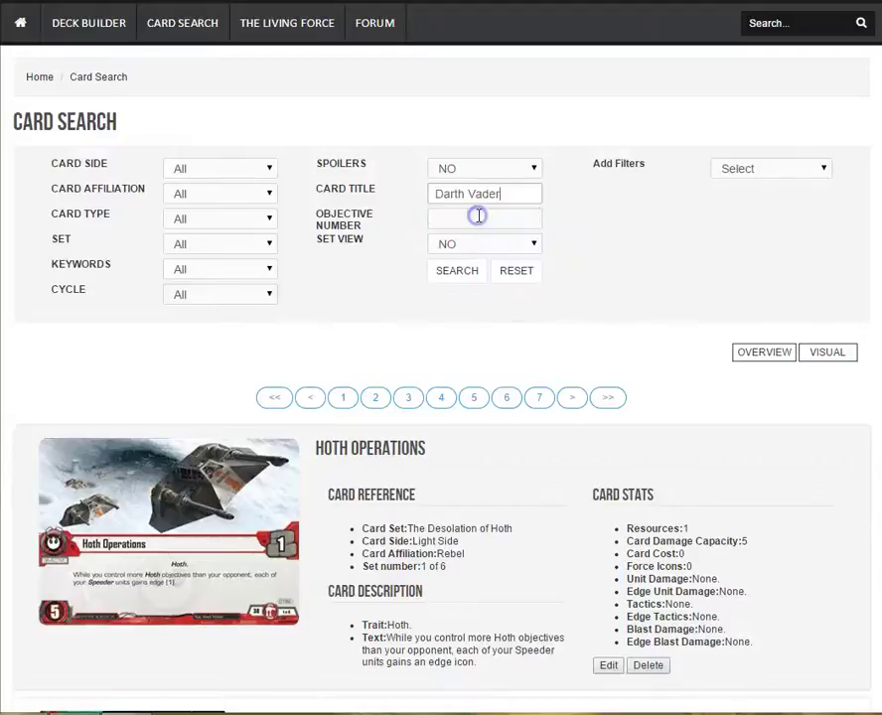
pyautogui.click(467, 273)
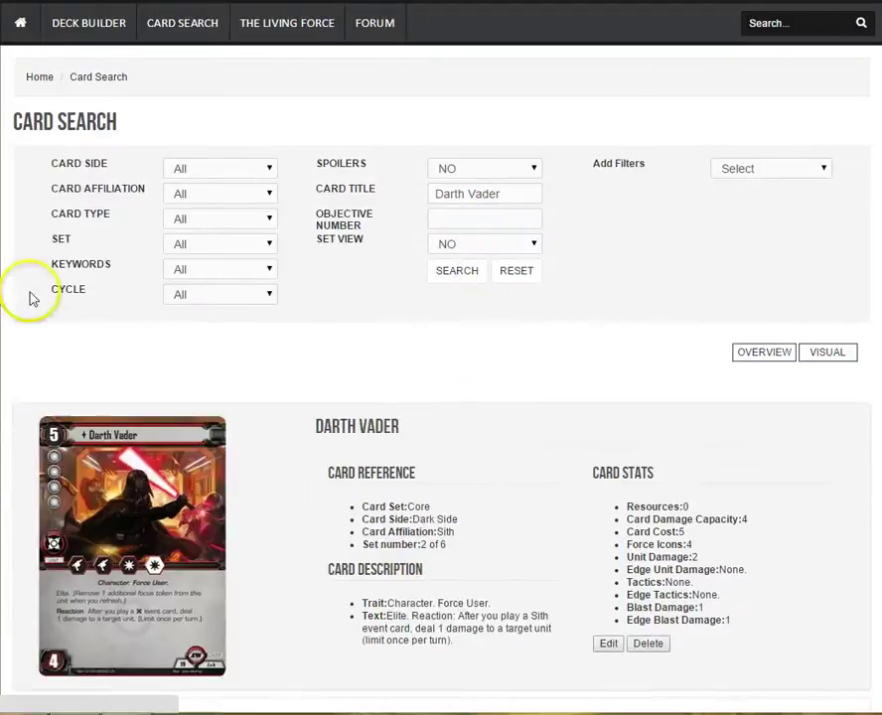
pyautogui.scroll(-2, 16, 295)
pyautogui.scroll(-5, 229, 300)
pyautogui.scroll(7, 230, 300)
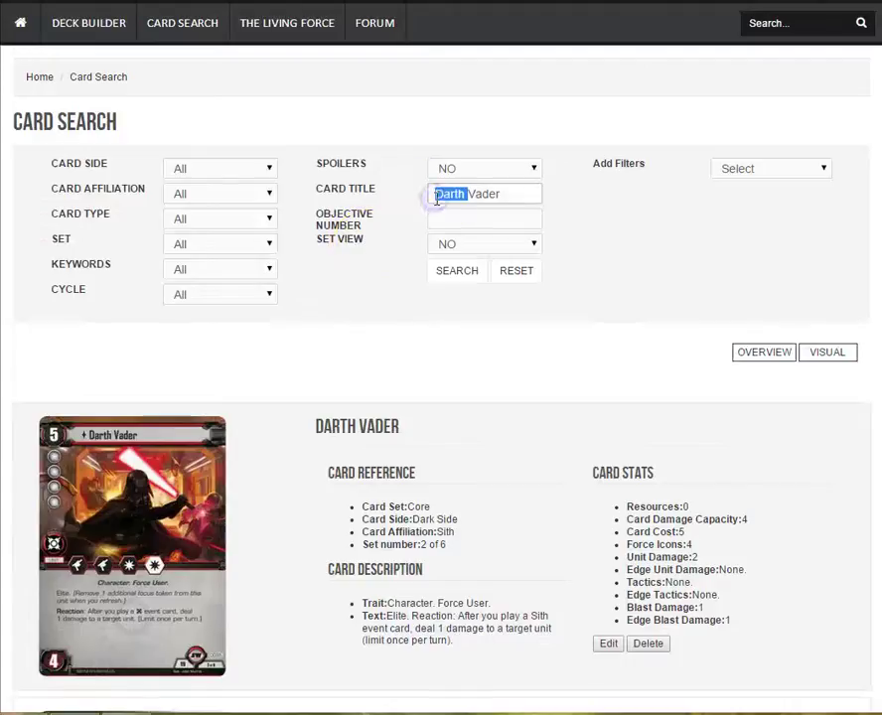
# Change the card title to vader, run the search and look through the listed cards
pyautogui.moveTo(505, 195); pyautogui.dragTo(416, 192)
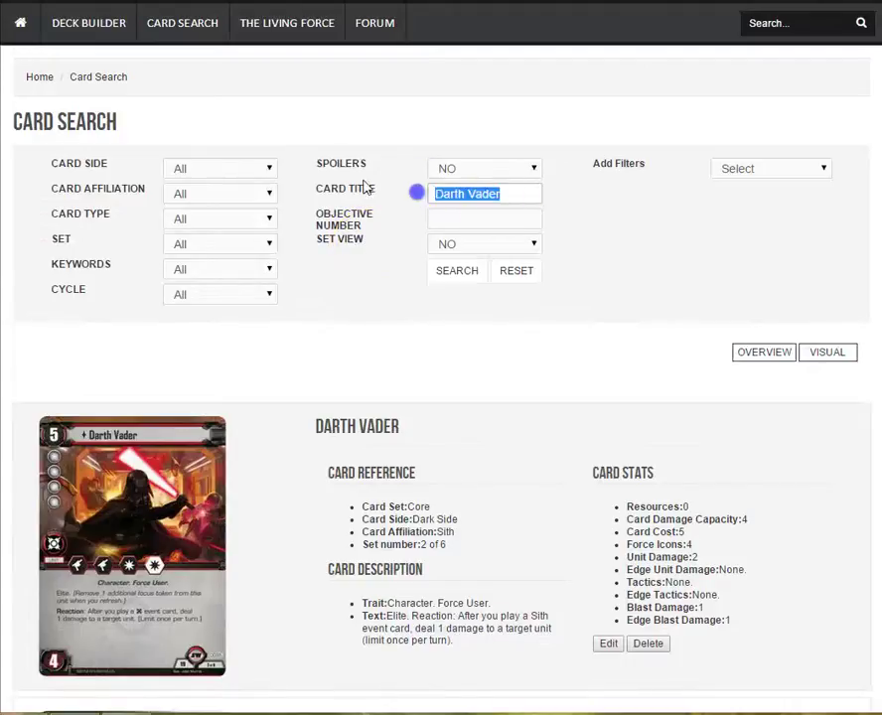
pyautogui.write('vader')
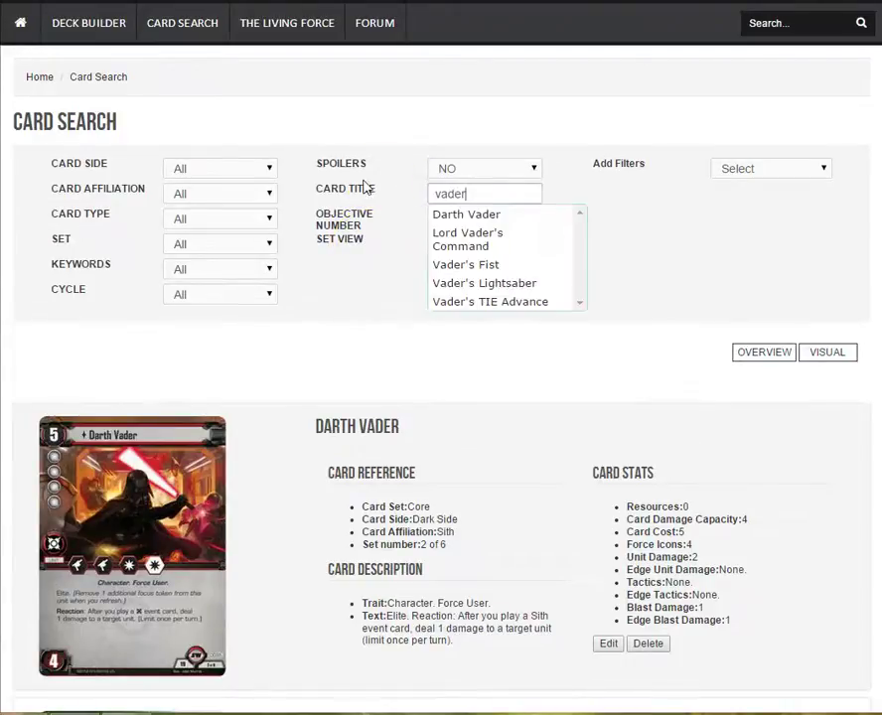
pyautogui.click(391, 296)
pyautogui.click(452, 275)
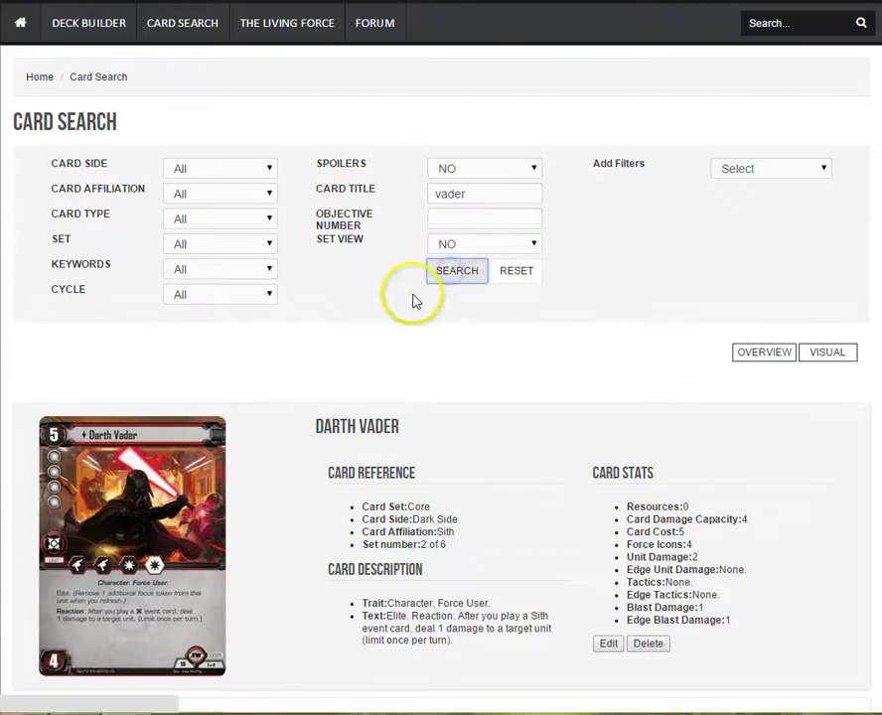
pyautogui.scroll(-7, 415, 302)
pyautogui.scroll(-10, 441, 357)
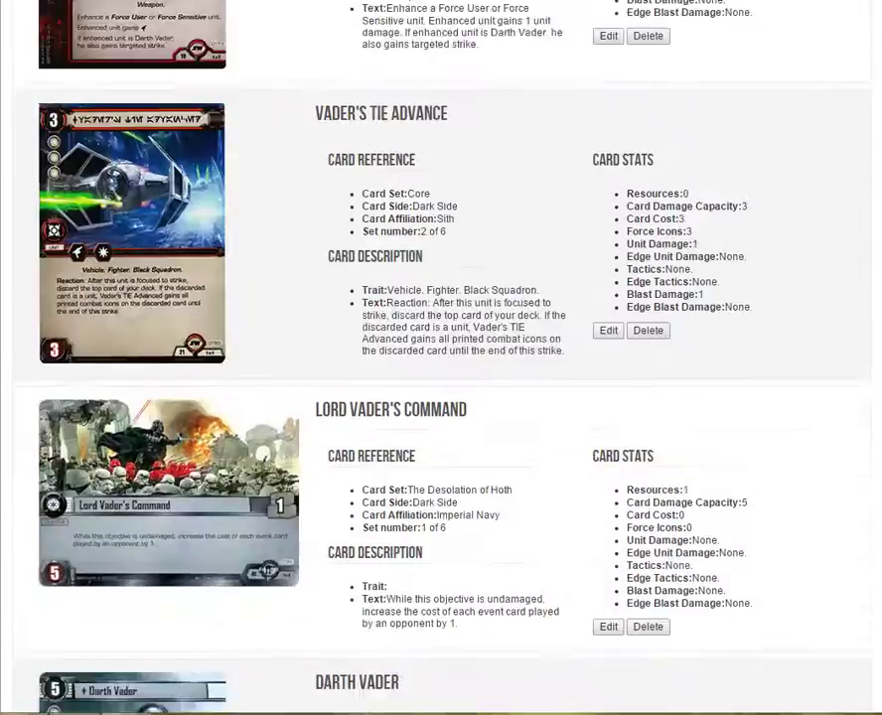
# Set Set View to YES for the vader title search and run it to list the complete objective sets
pyautogui.scroll(17, 359, 263)
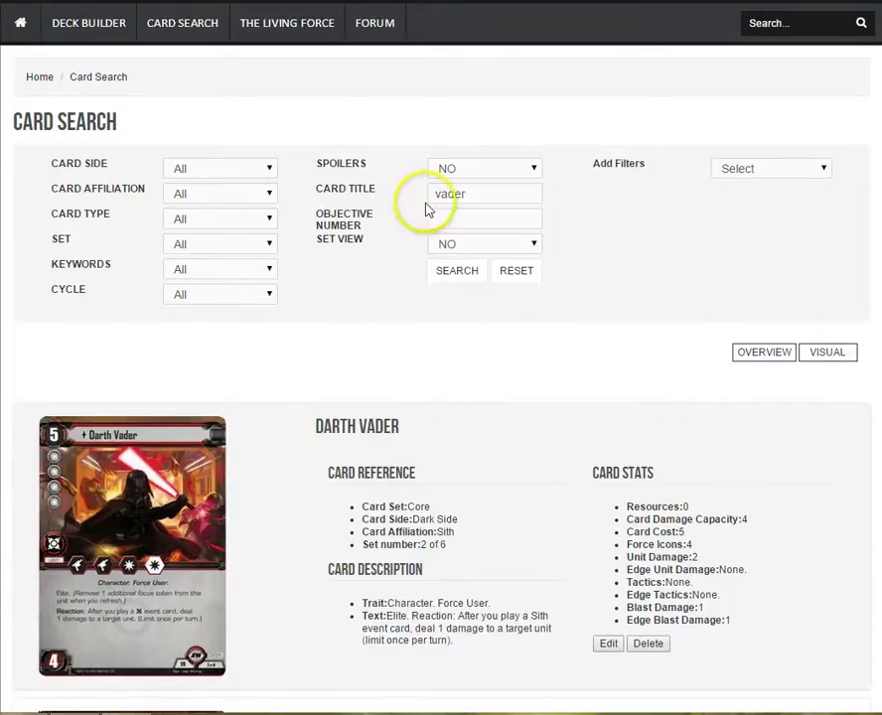
pyautogui.click(484, 250)
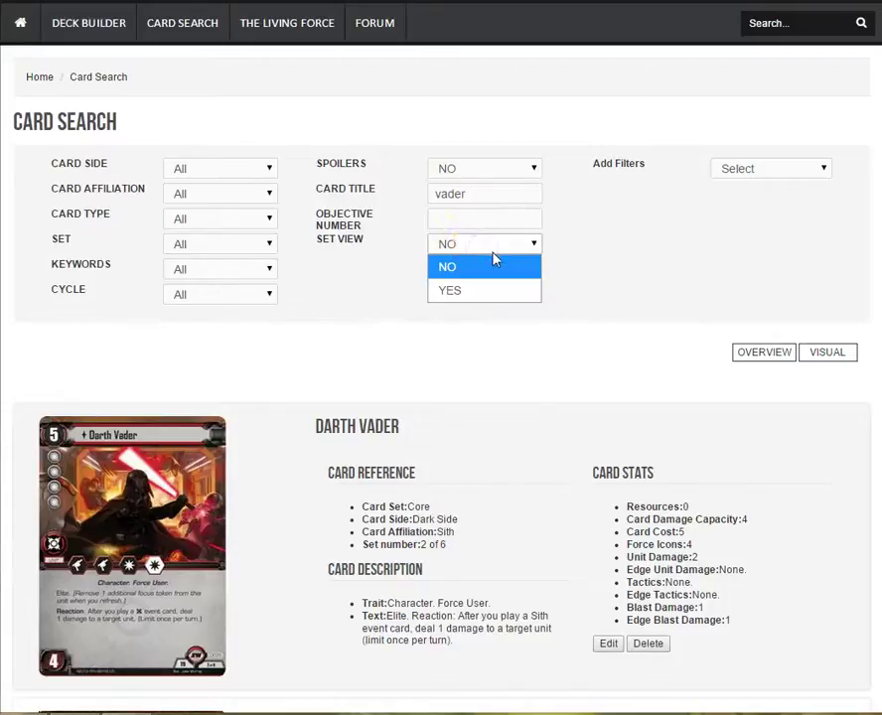
pyautogui.click(456, 292)
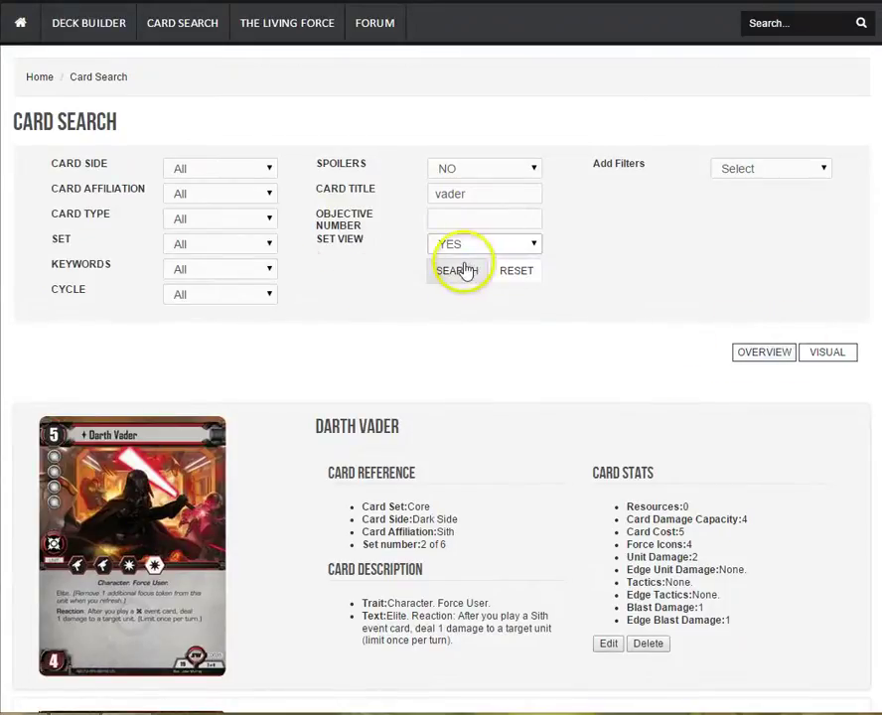
pyautogui.scroll(-10, 213, 374)
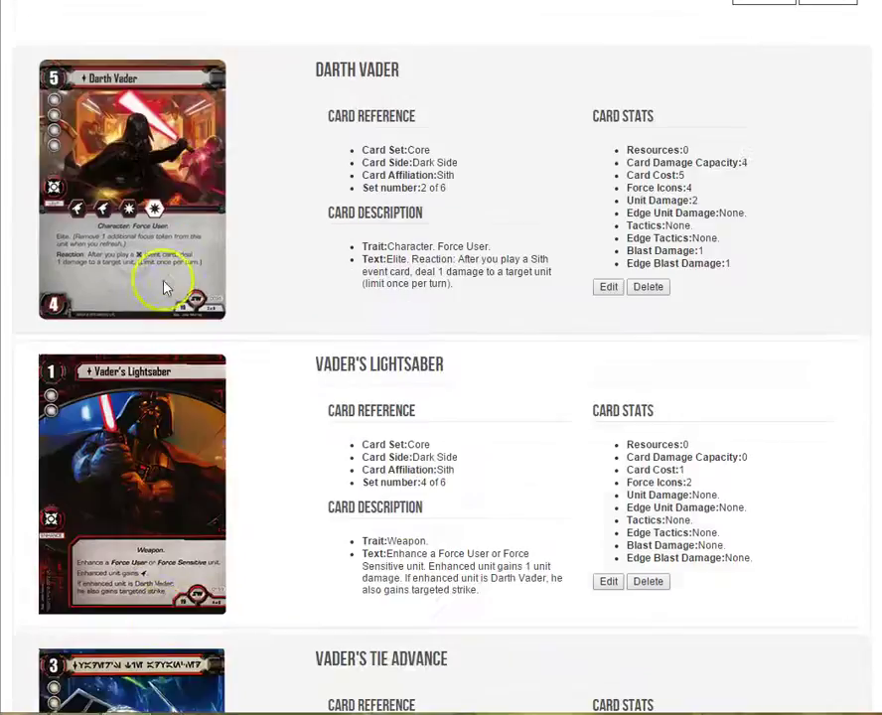
pyautogui.scroll(-4, 167, 285)
pyautogui.scroll(12, 167, 286)
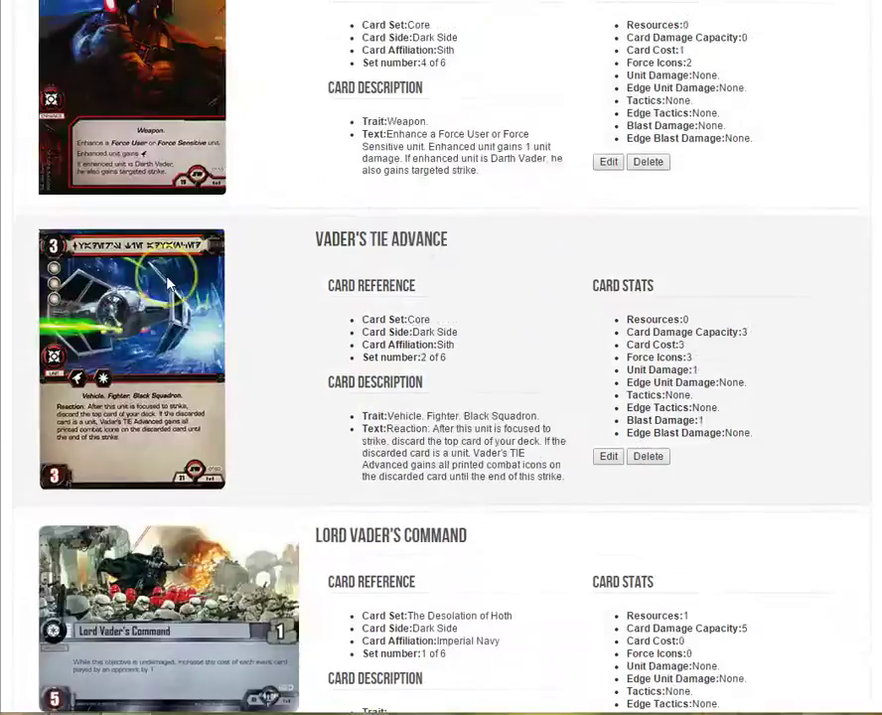
pyautogui.scroll(5, 167, 285)
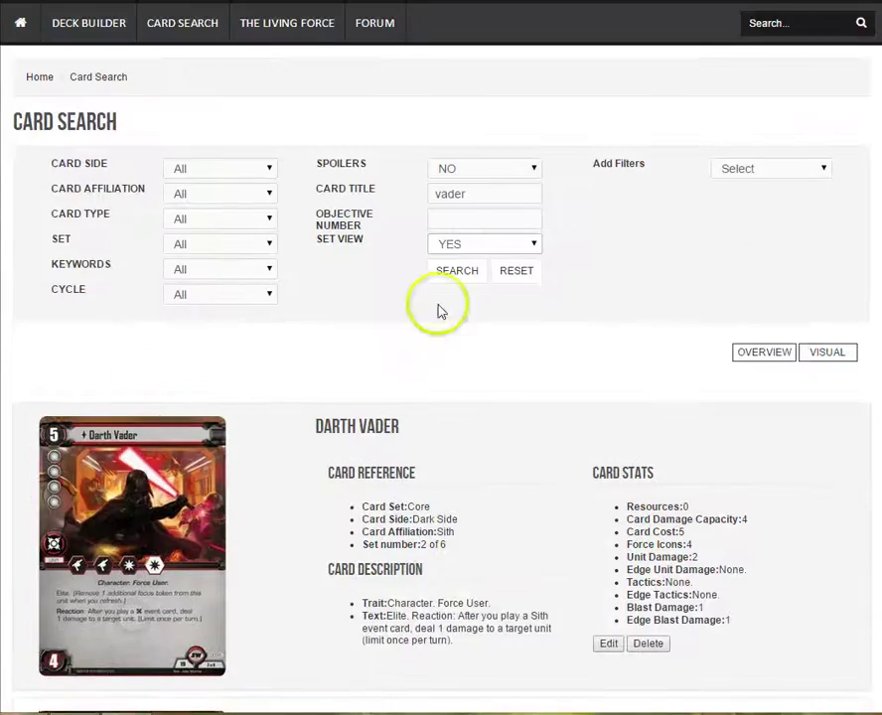
pyautogui.click(453, 271)
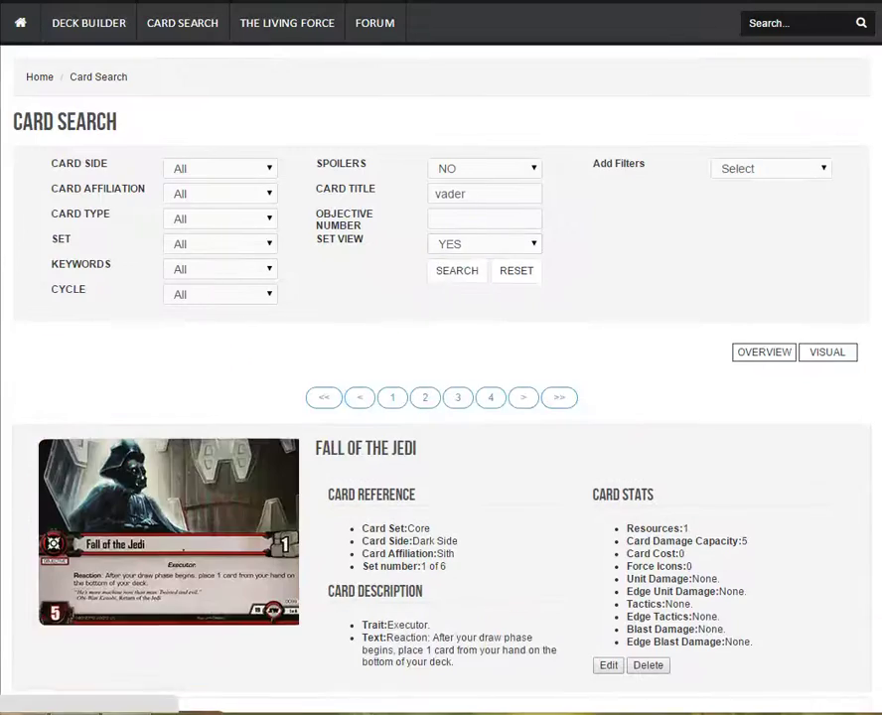
# Examine the cards of the Fall of the Jedi objective set, from the objective through to Heat of Battle
pyautogui.scroll(-3, 5, 268)
pyautogui.scroll(-15, 5, 268)
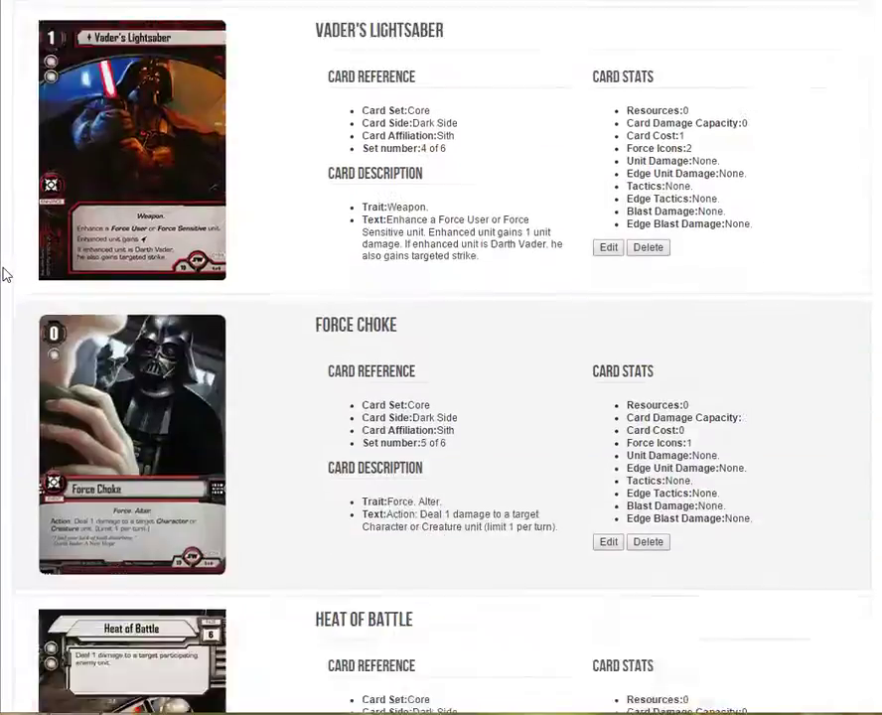
pyautogui.scroll(12, 5, 274)
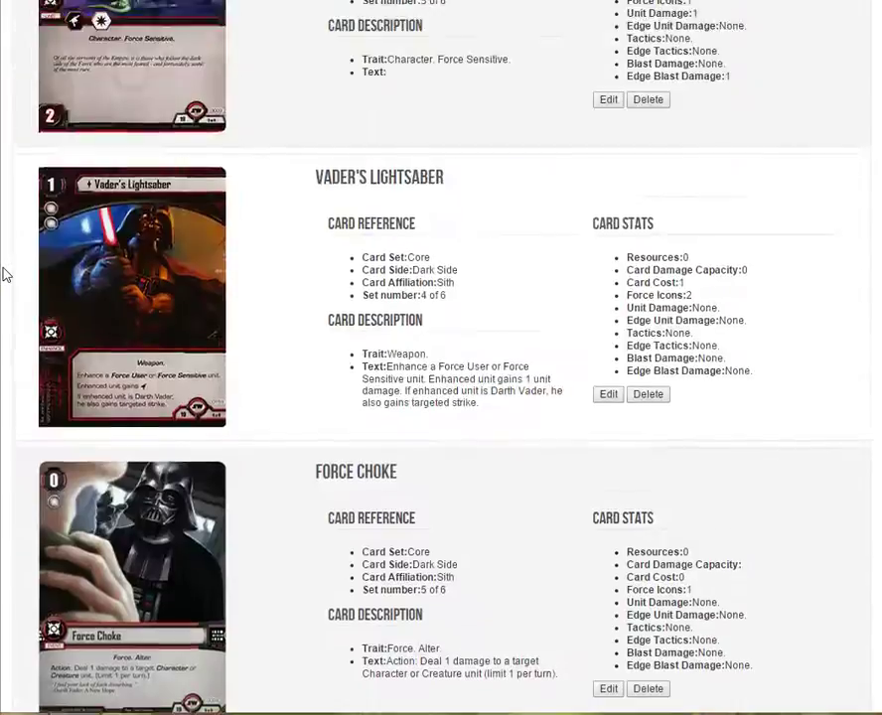
pyautogui.scroll(4, 5, 274)
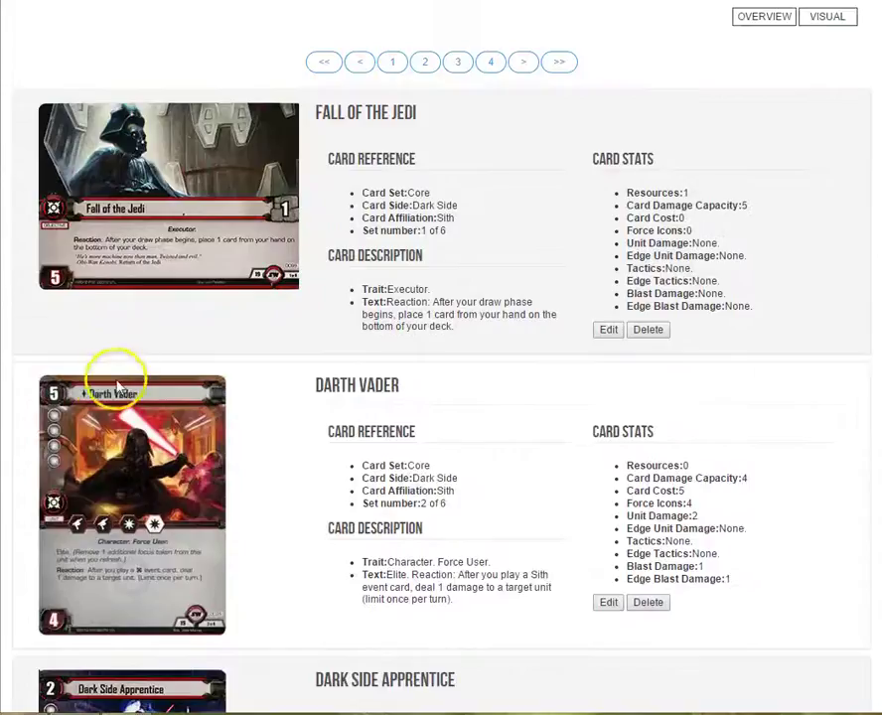
pyautogui.scroll(5, 188, 374)
pyautogui.scroll(1, 192, 373)
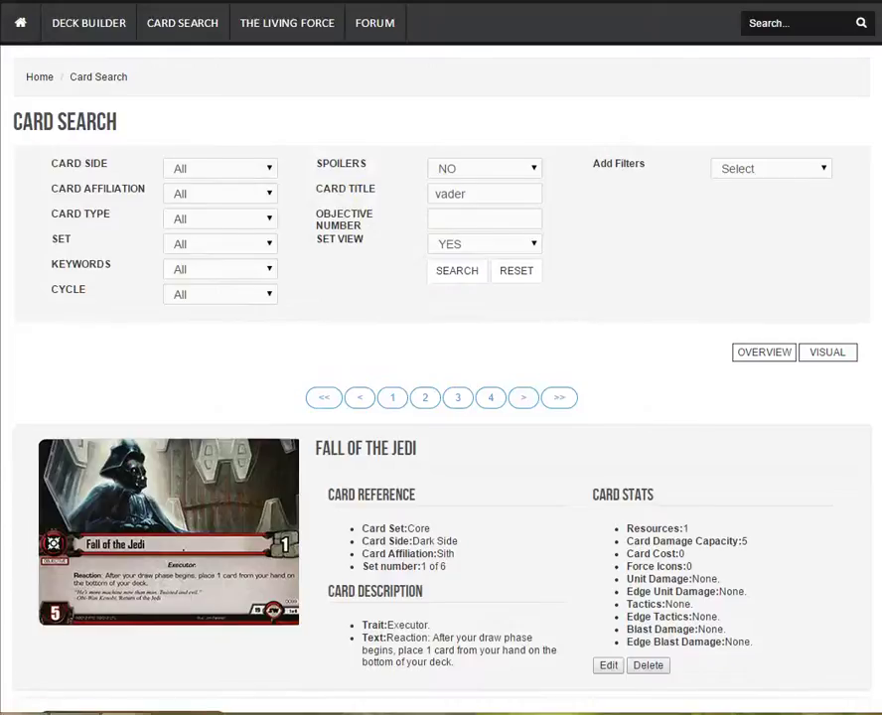
pyautogui.scroll(-9, 4, 345)
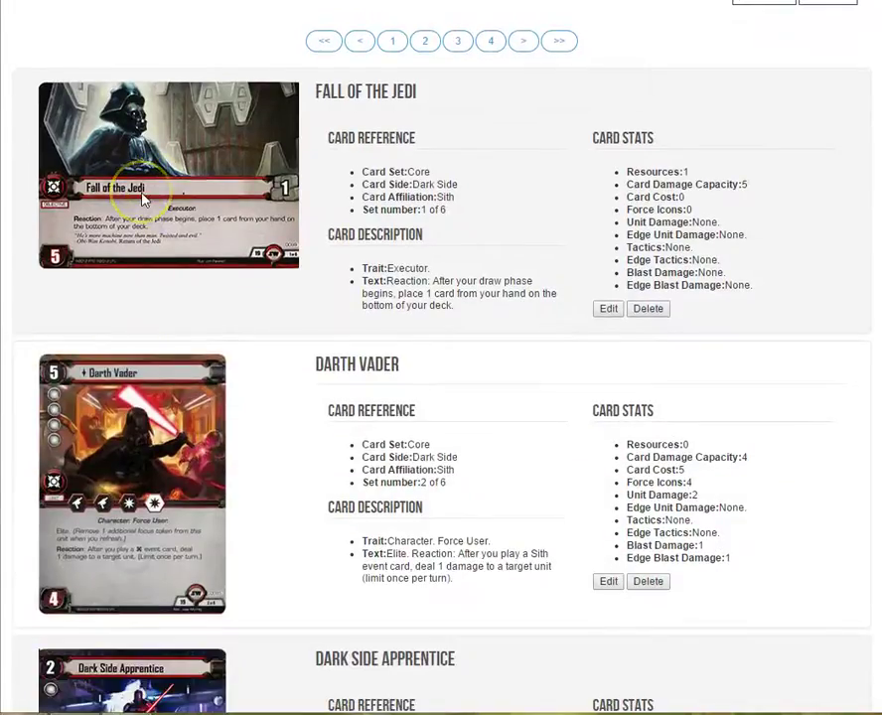
pyautogui.scroll(-20, 142, 199)
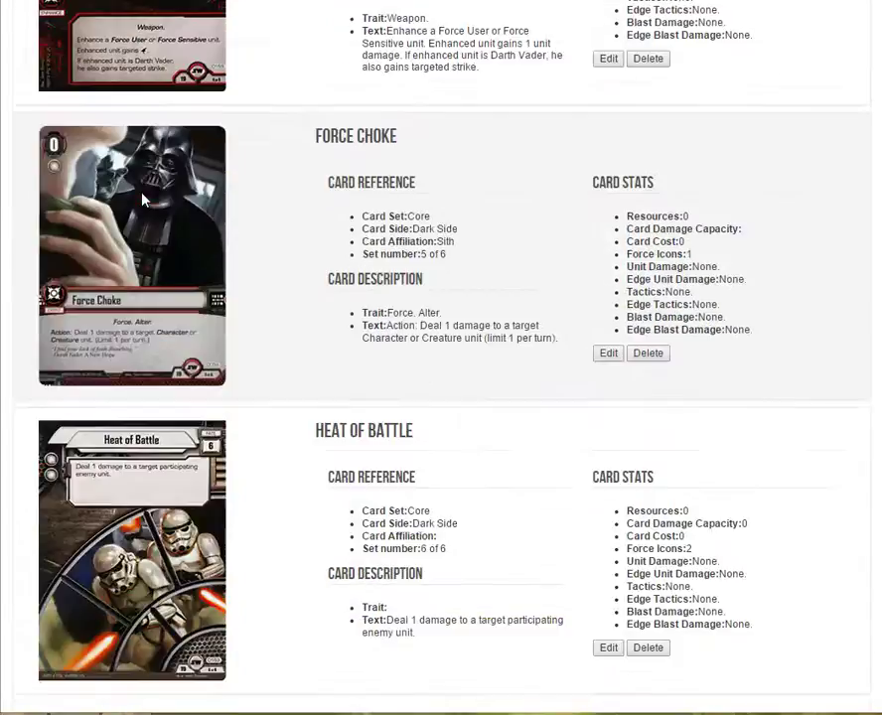
pyautogui.scroll(20, 142, 198)
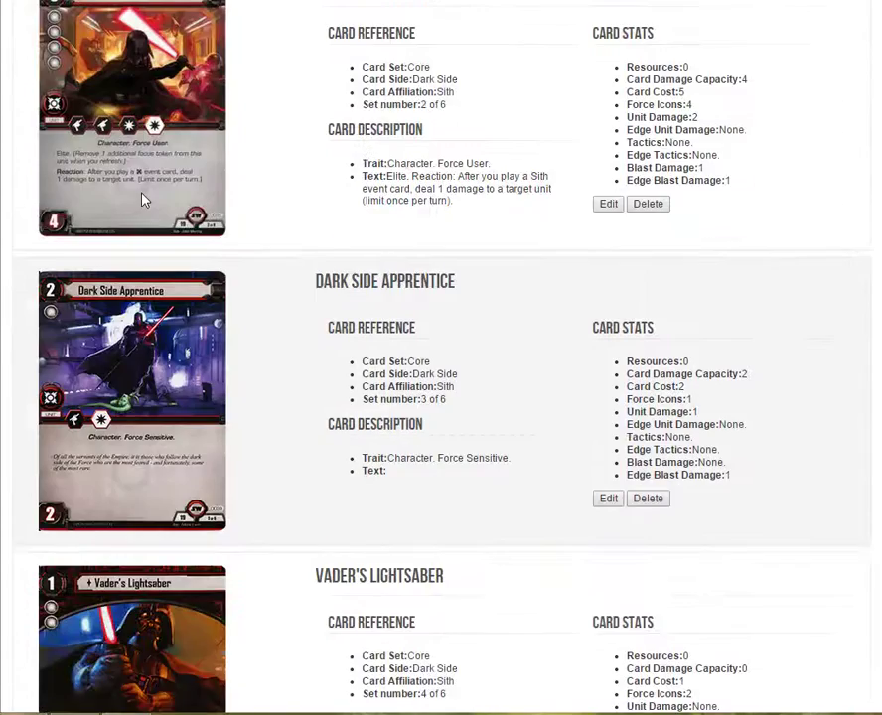
pyautogui.scroll(5, 142, 199)
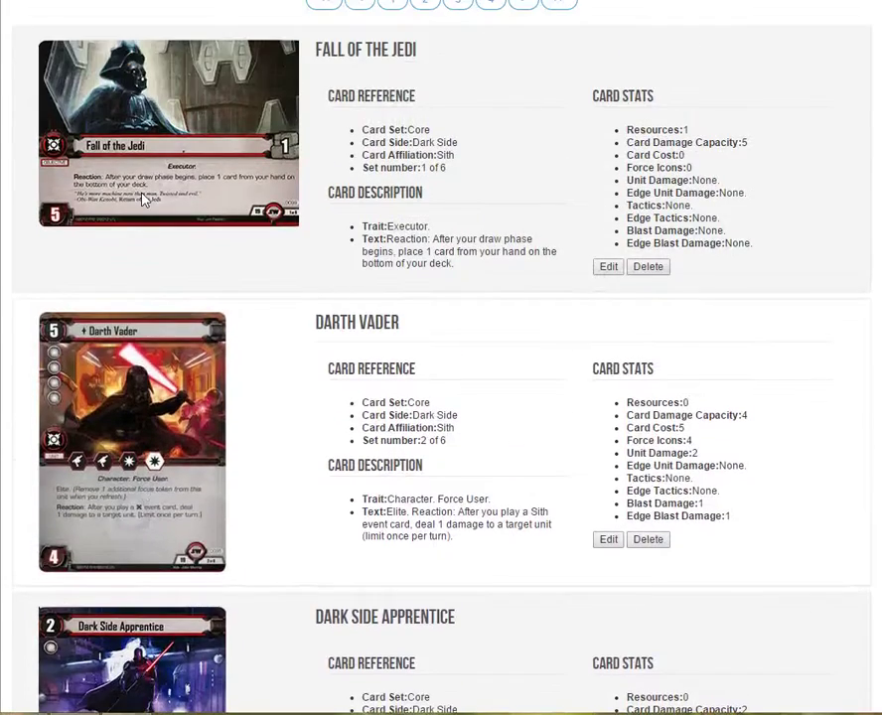
pyautogui.scroll(10, 142, 199)
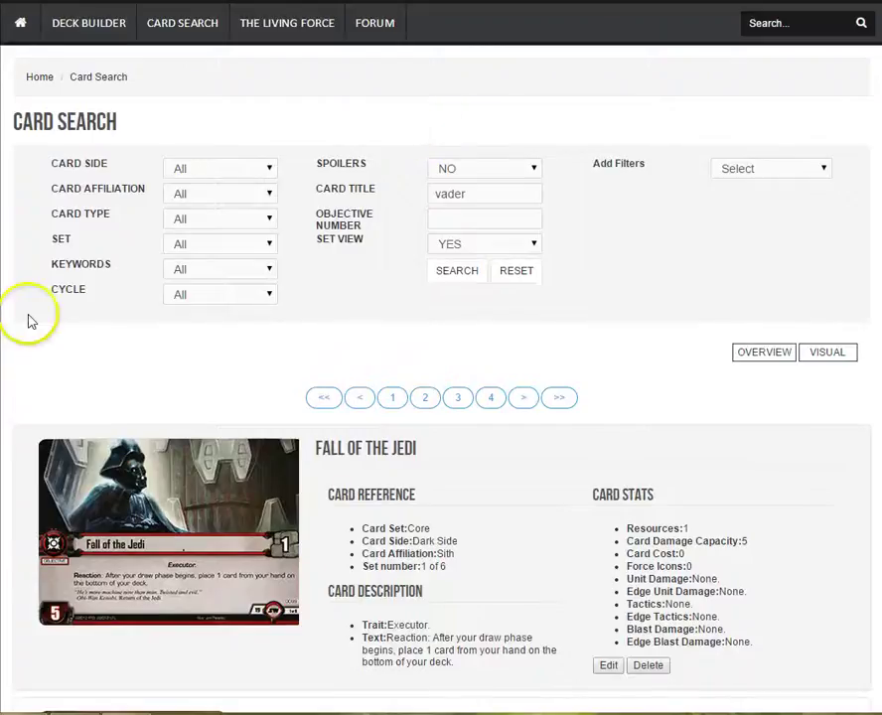
pyautogui.scroll(-1, 435, 338)
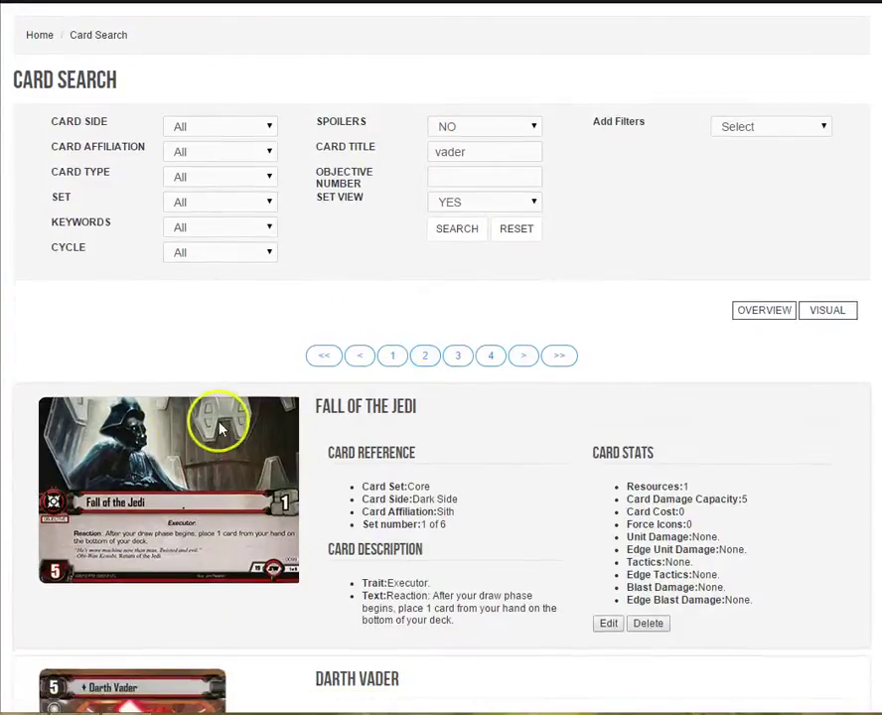
pyautogui.scroll(-4, 239, 293)
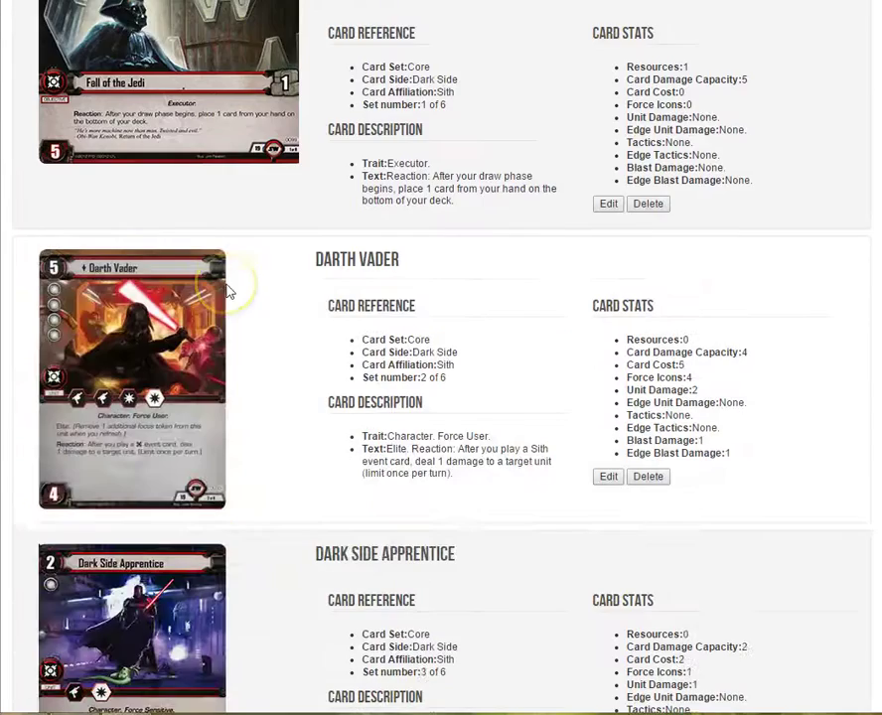
pyautogui.scroll(1, 228, 291)
pyautogui.scroll(4, 228, 291)
pyautogui.click(364, 250)
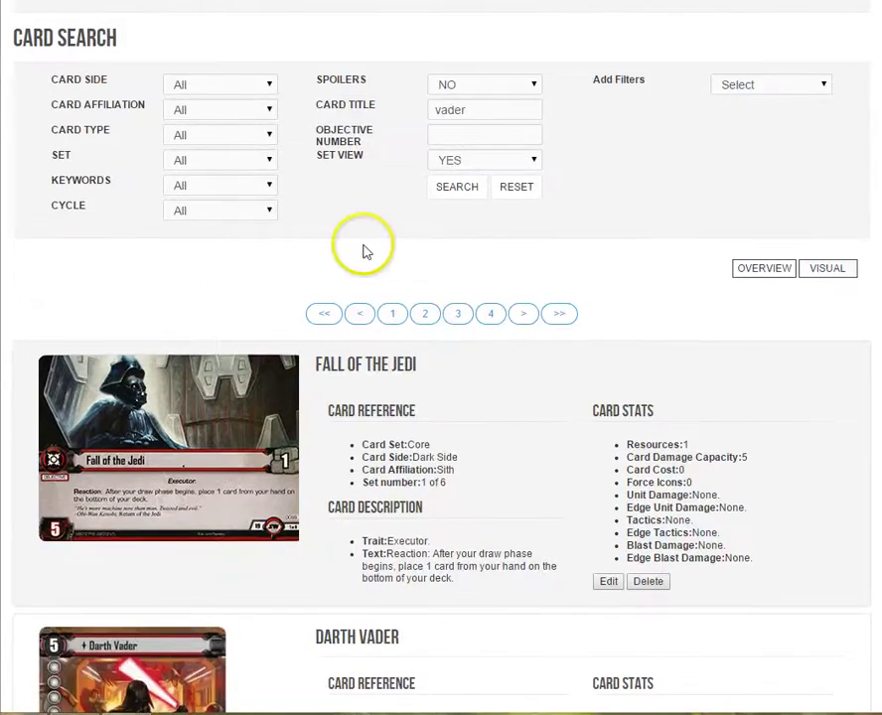
pyautogui.scroll(-3, 362, 250)
pyautogui.scroll(4, 362, 255)
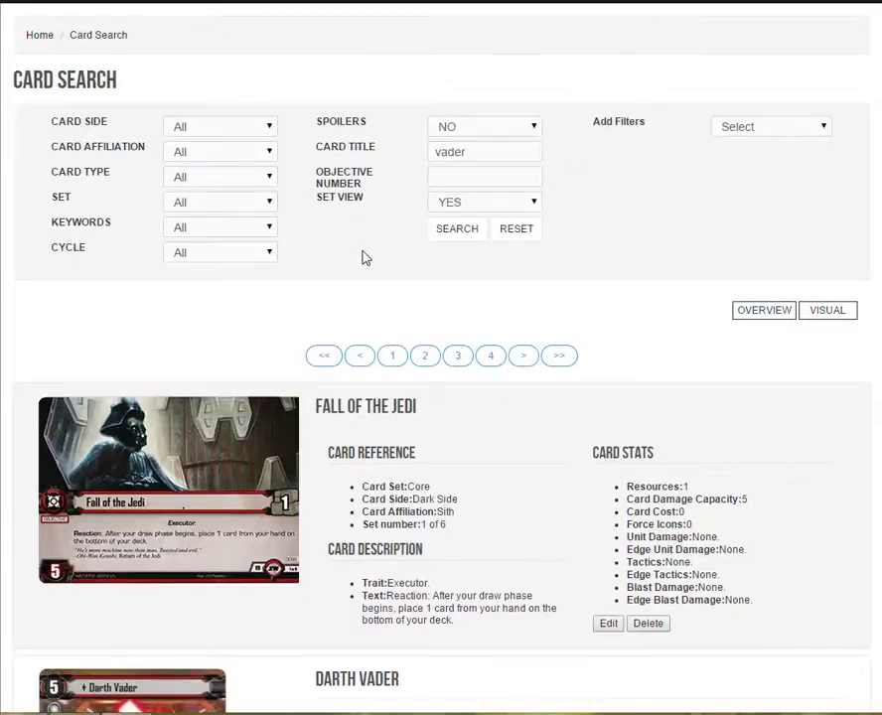
pyautogui.scroll(-2, 364, 257)
pyautogui.scroll(2, 449, 243)
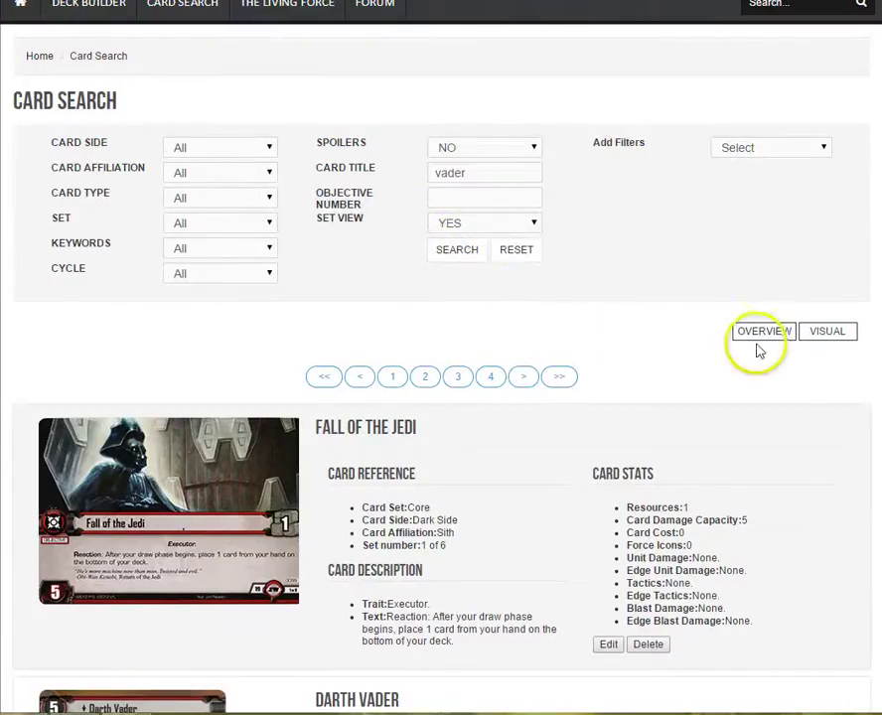
# Set Set View back to NO, rerun the vader search and look over the individual matching cards
pyautogui.click(521, 225)
pyautogui.click(482, 243)
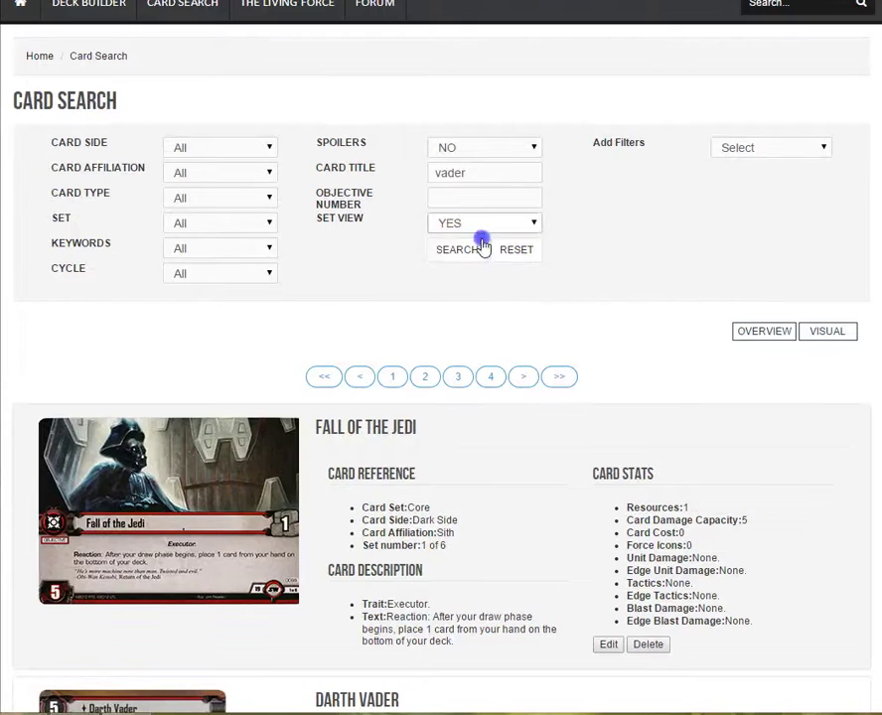
pyautogui.click(459, 250)
pyautogui.scroll(-10, 465, 263)
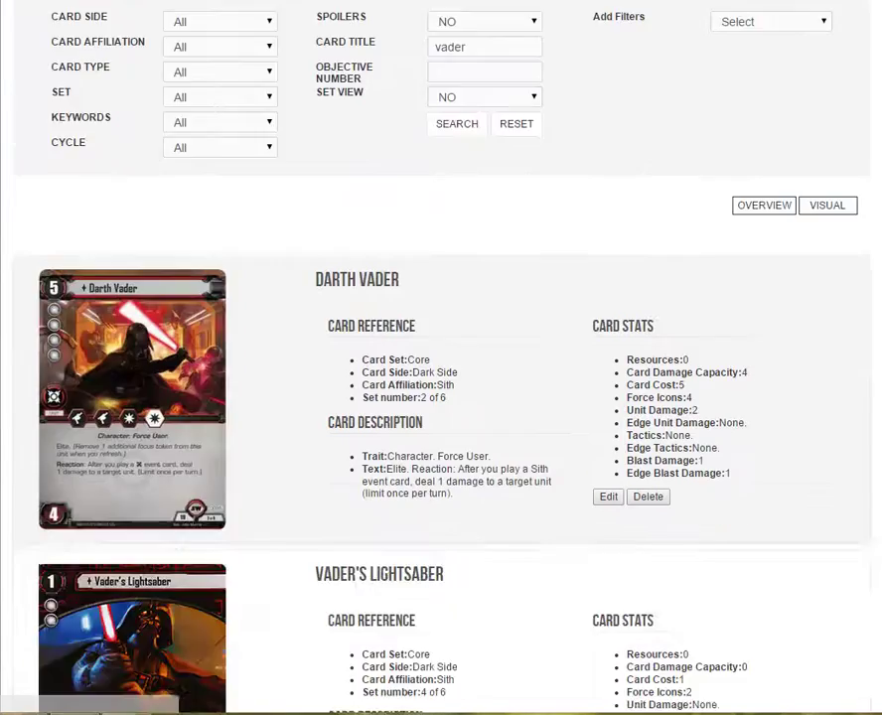
pyautogui.scroll(10, 441, 357)
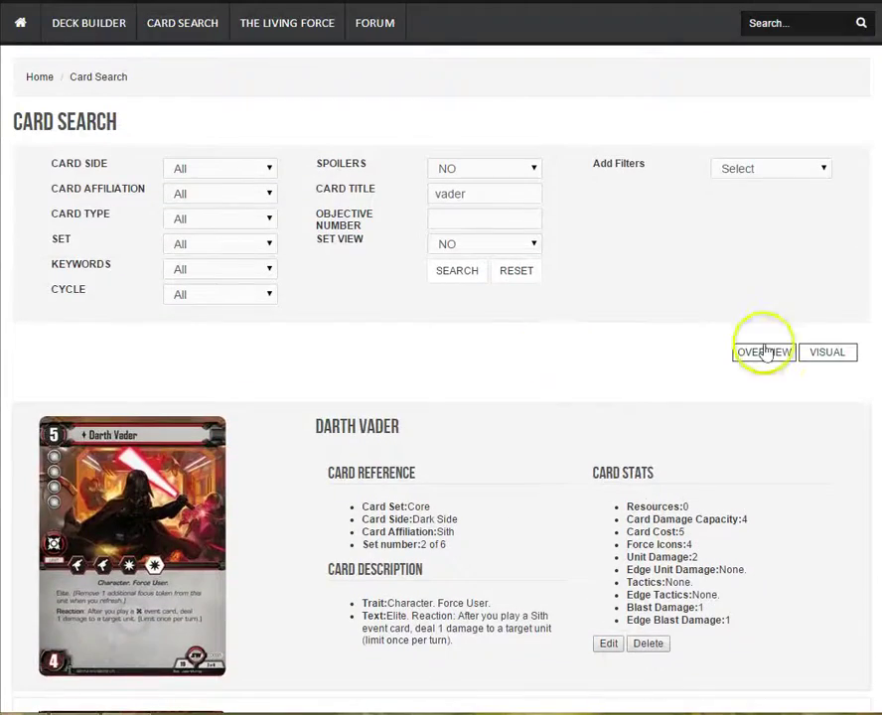
# Show the vader search results in the Visual layout and look over the card images
pyautogui.click(819, 359)
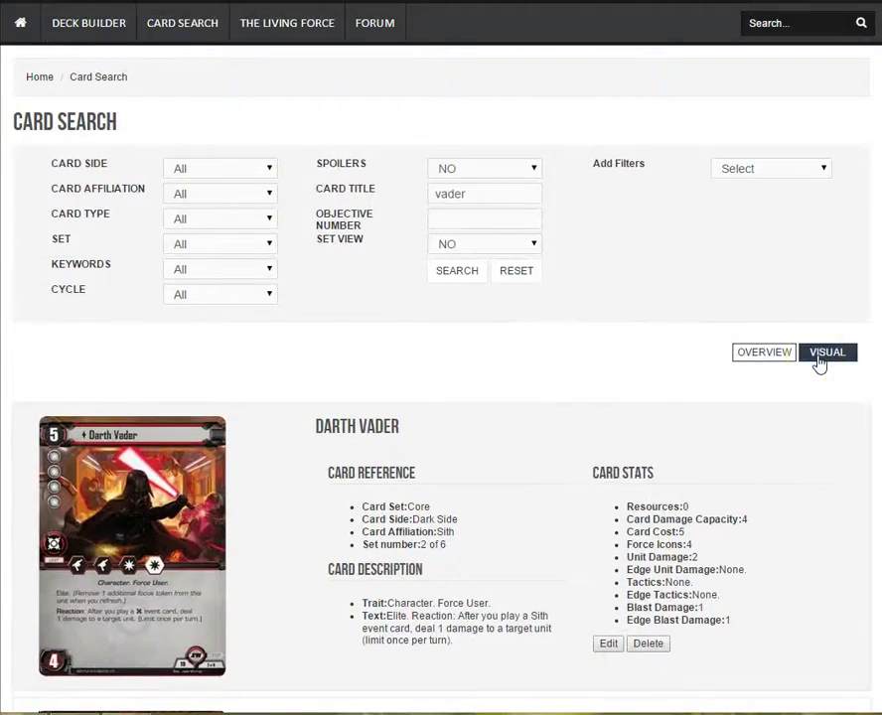
pyautogui.click(819, 360)
pyautogui.click(301, 394)
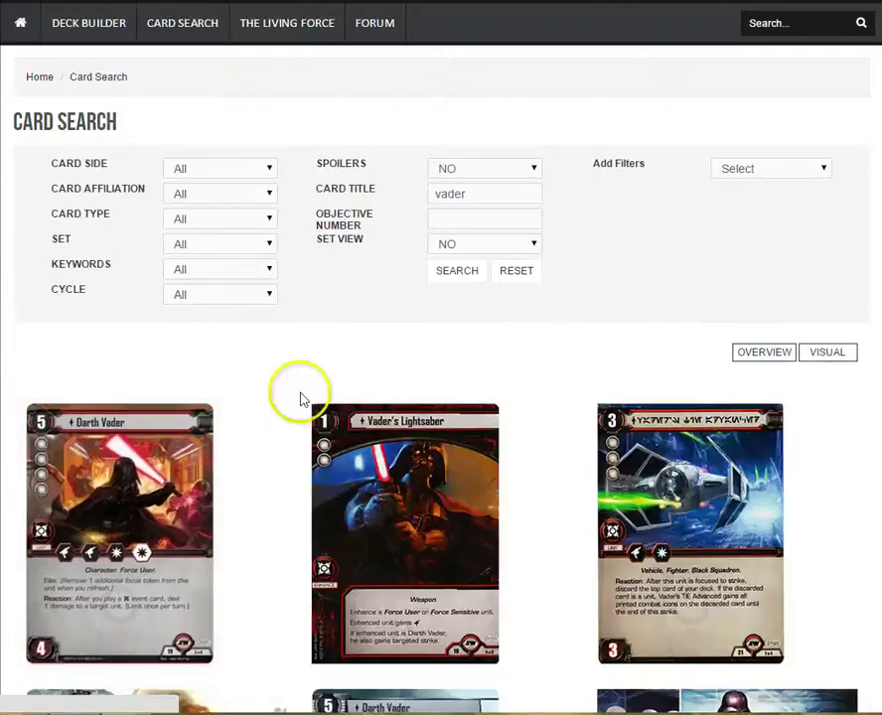
pyautogui.scroll(-1, 301, 393)
pyautogui.scroll(-3, 441, 358)
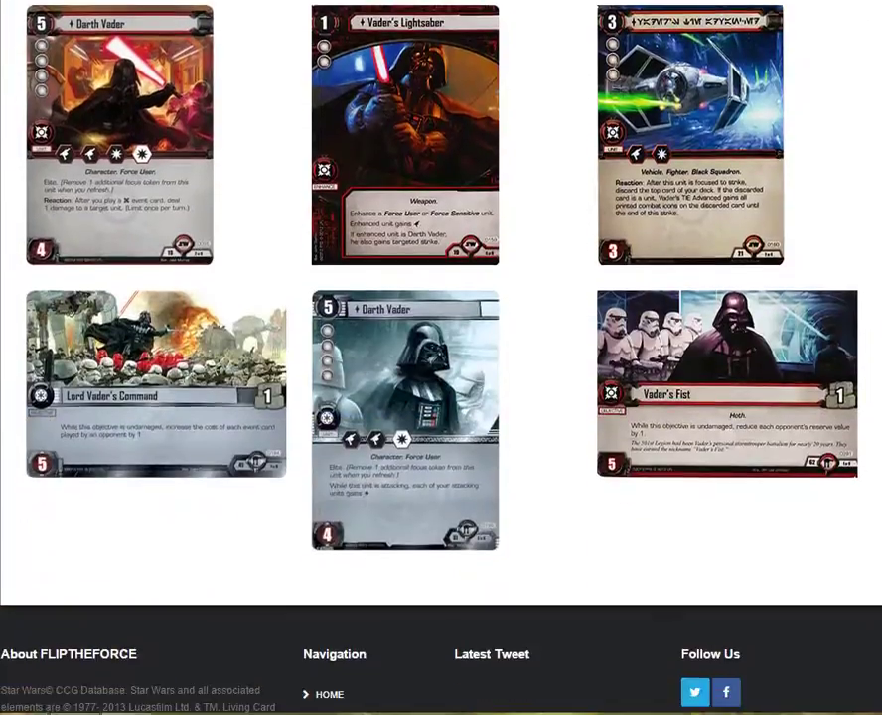
pyautogui.scroll(-1, 441, 358)
pyautogui.scroll(2, 441, 357)
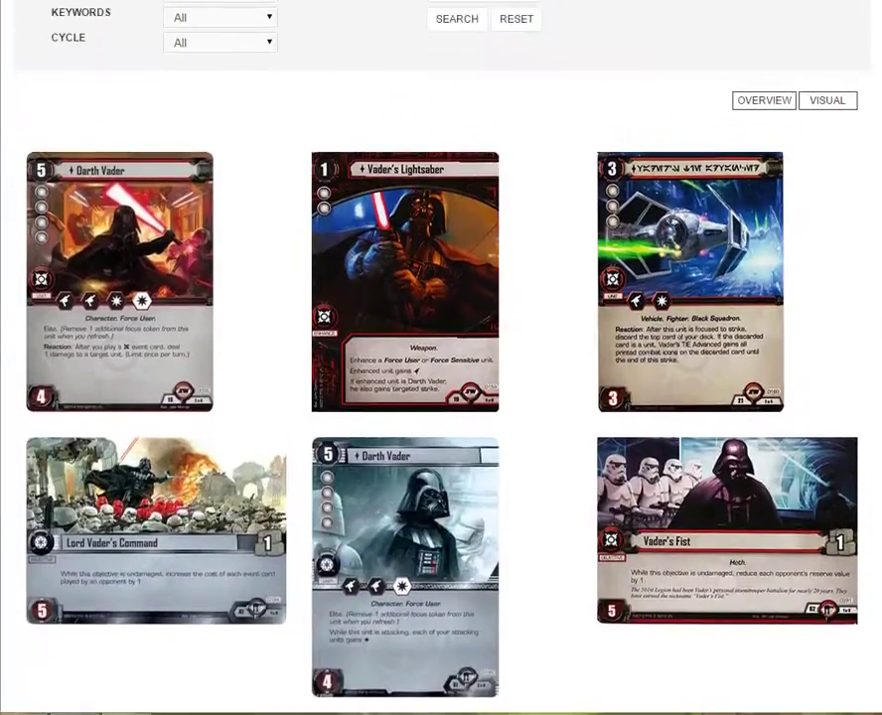
pyautogui.scroll(1, 441, 358)
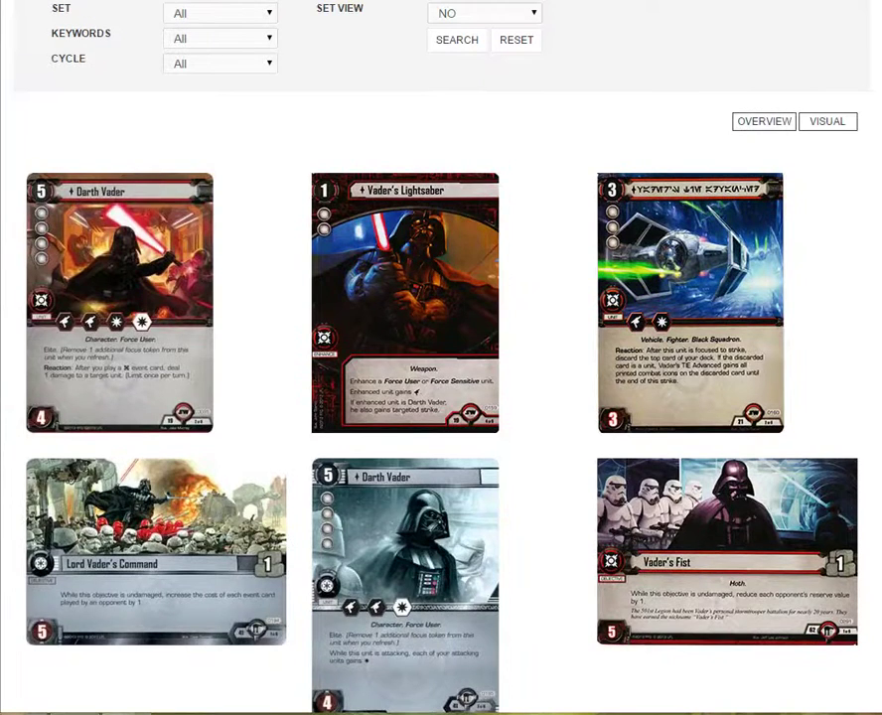
pyautogui.scroll(1, 141, 207)
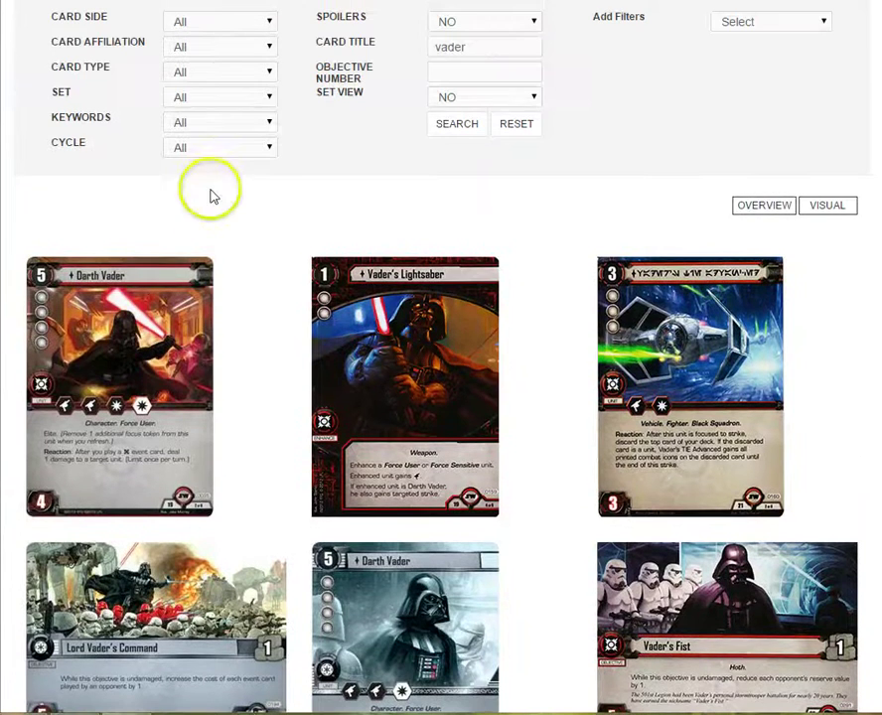
# Switch the results to the Overview layout and check the card references and stats
pyautogui.click(778, 204)
pyautogui.scroll(-6, 20, 218)
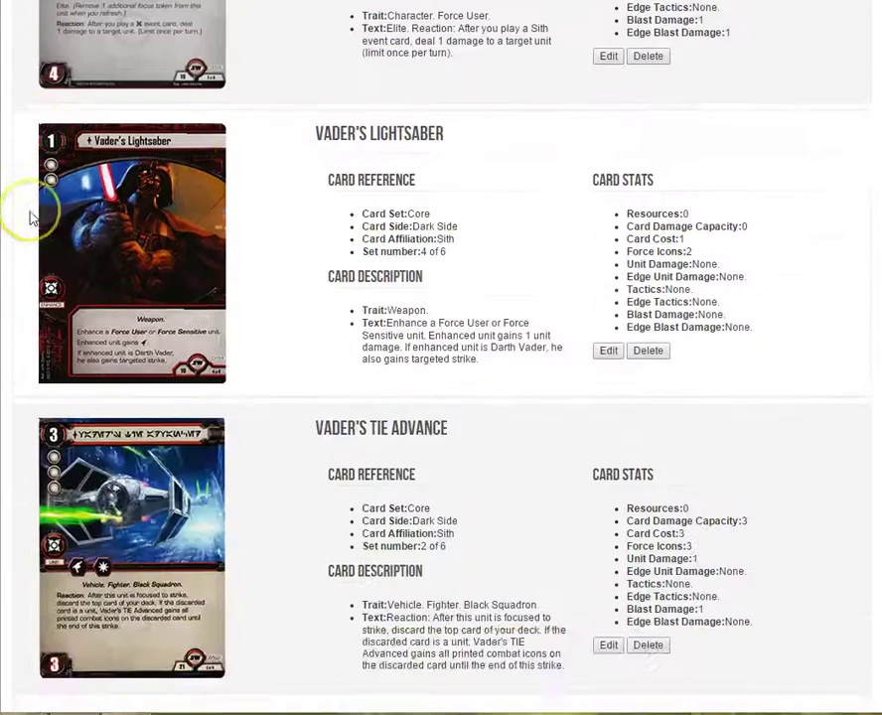
pyautogui.scroll(2, 30, 219)
pyautogui.scroll(3, 30, 219)
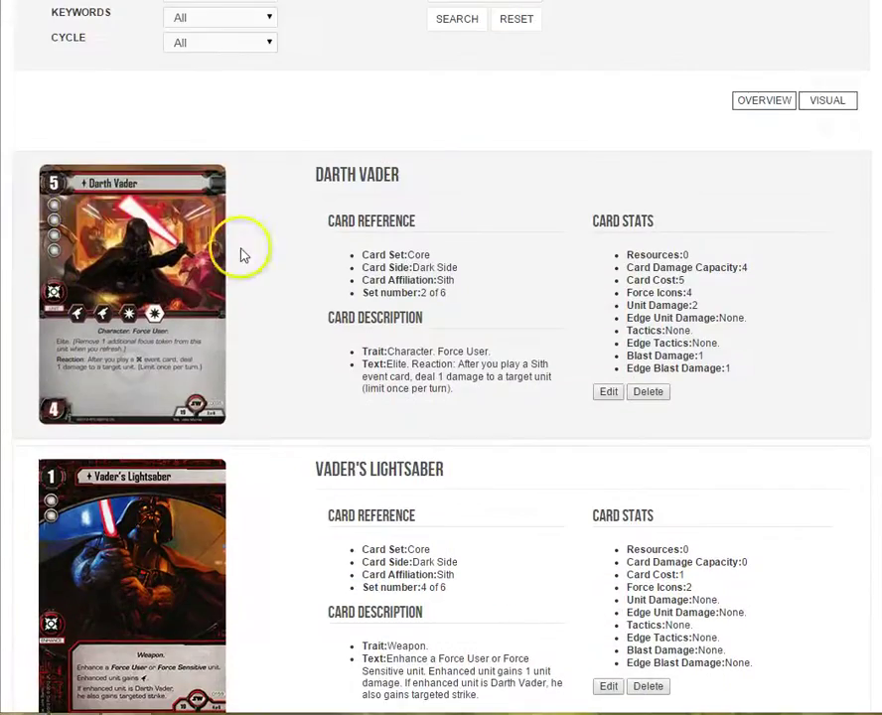
# Return the results to the Visual layout and look through the image grid
pyautogui.click(830, 102)
pyautogui.scroll(-4, 48, 204)
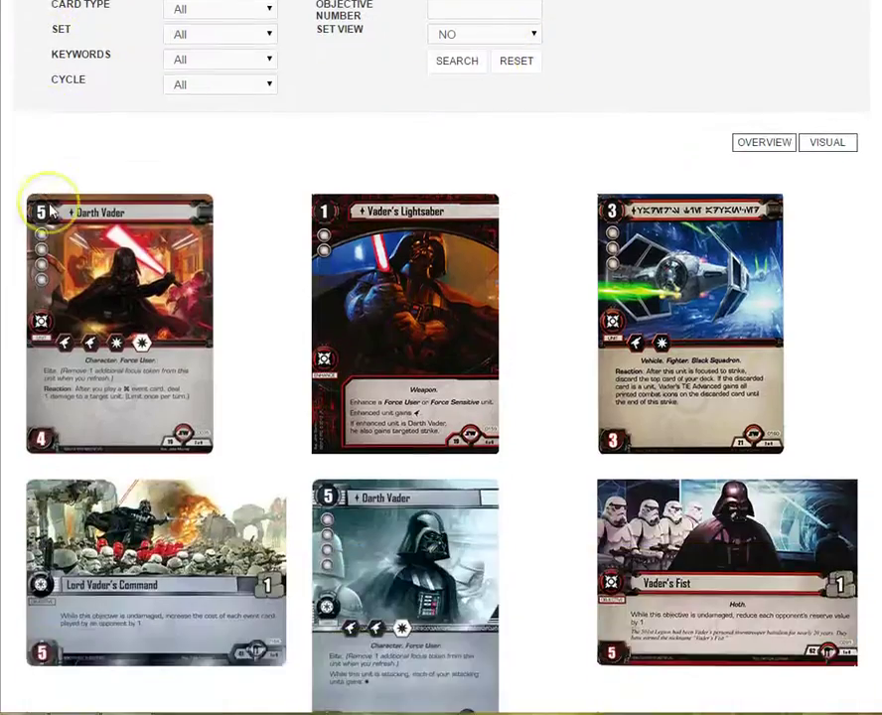
pyautogui.scroll(-3, 48, 205)
pyautogui.scroll(5, 49, 206)
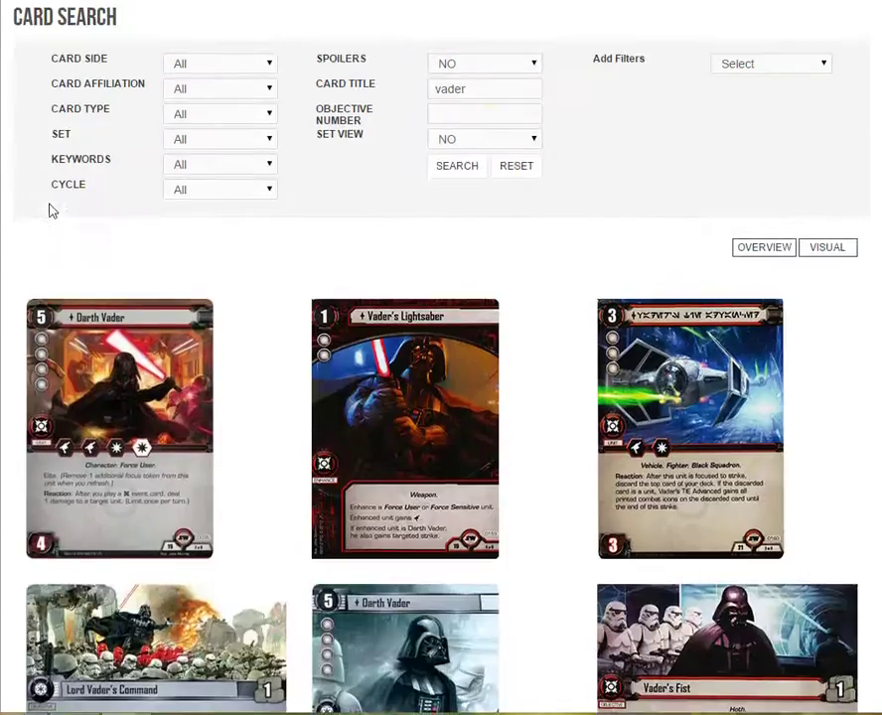
# Set Set View to YES and rerun the vader card title search
pyautogui.click(460, 141)
pyautogui.click(455, 187)
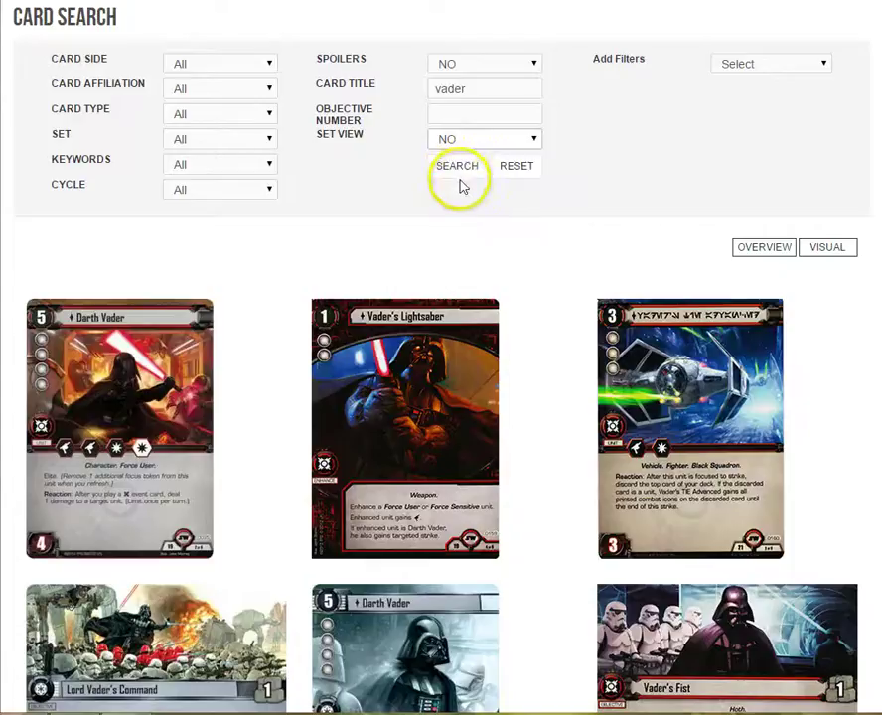
pyautogui.click(459, 166)
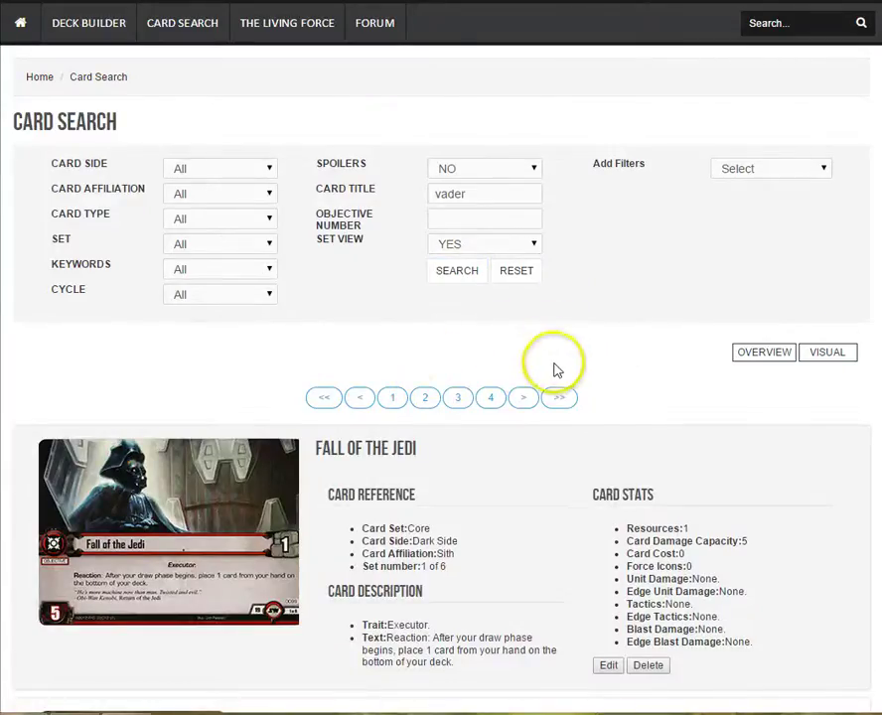
# Show the vader set results in the Visual layout and look through the complete objective sets
pyautogui.click(831, 354)
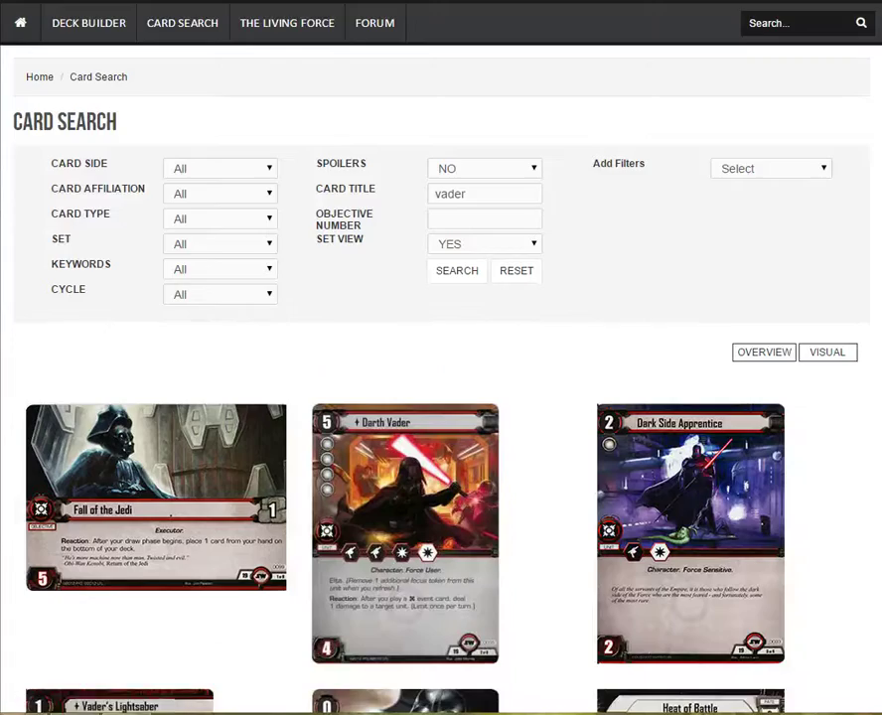
pyautogui.scroll(-4, 441, 397)
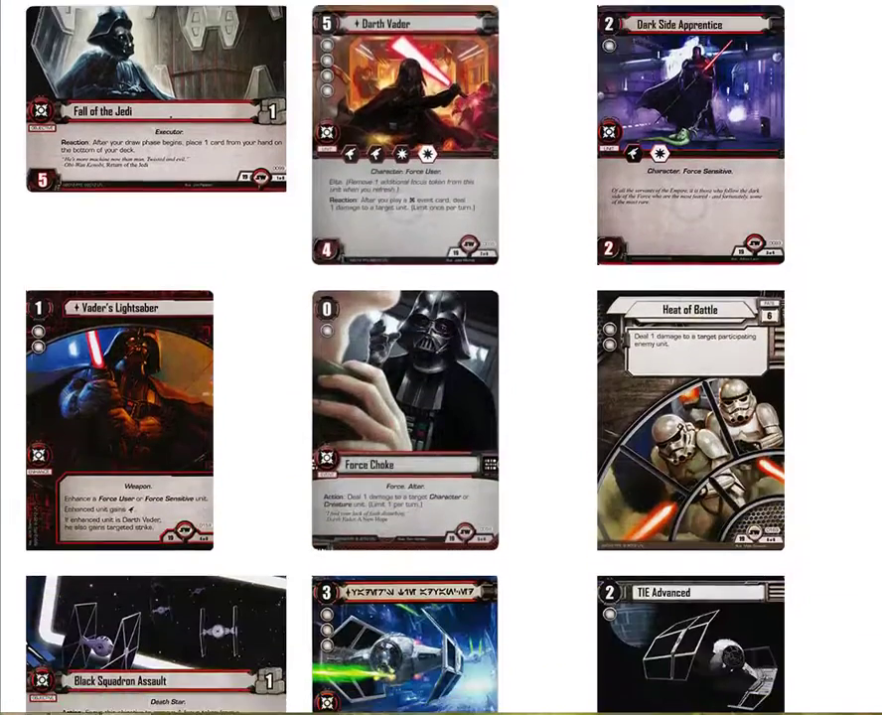
pyautogui.scroll(-5, 441, 397)
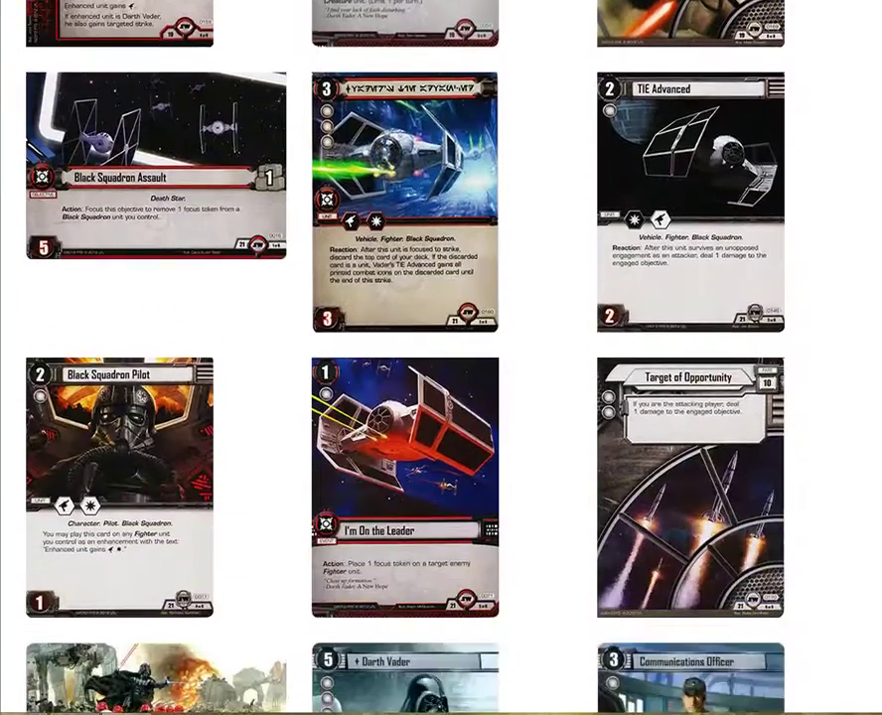
pyautogui.scroll(-6, 441, 398)
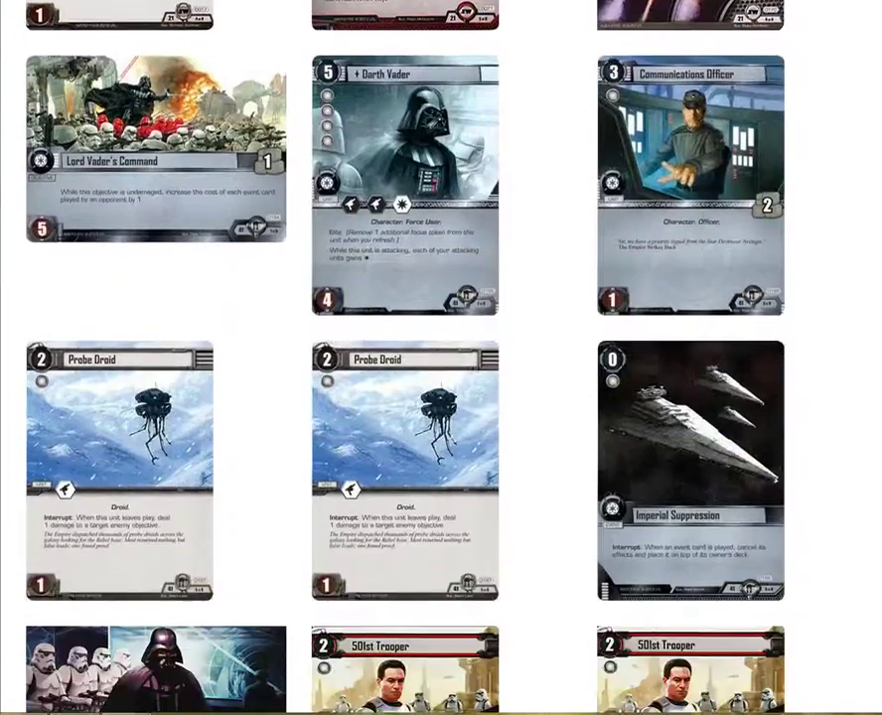
pyautogui.scroll(-4, 441, 358)
pyautogui.scroll(10, 441, 357)
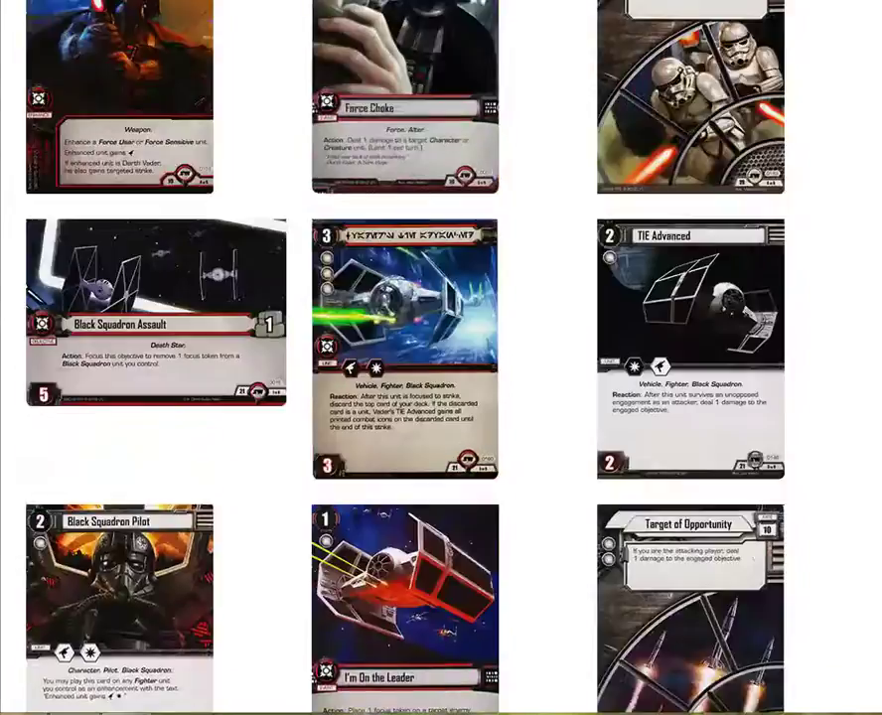
pyautogui.scroll(8, 441, 397)
# Switch the vader set results to the Overview layout and look over the first cards' references and stats
pyautogui.click(751, 356)
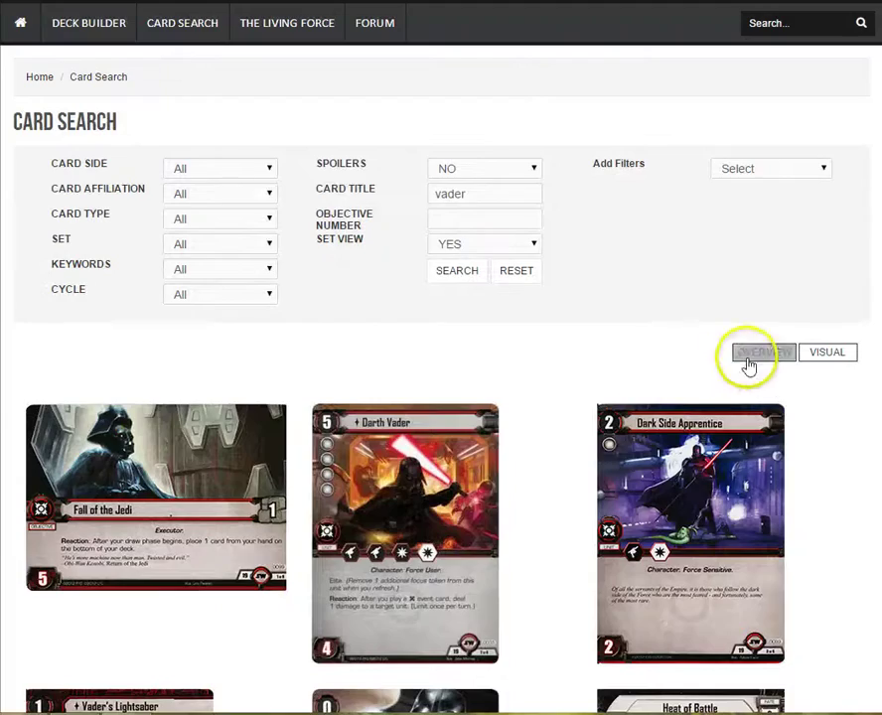
pyautogui.scroll(-3, 751, 397)
pyautogui.scroll(-3, 441, 397)
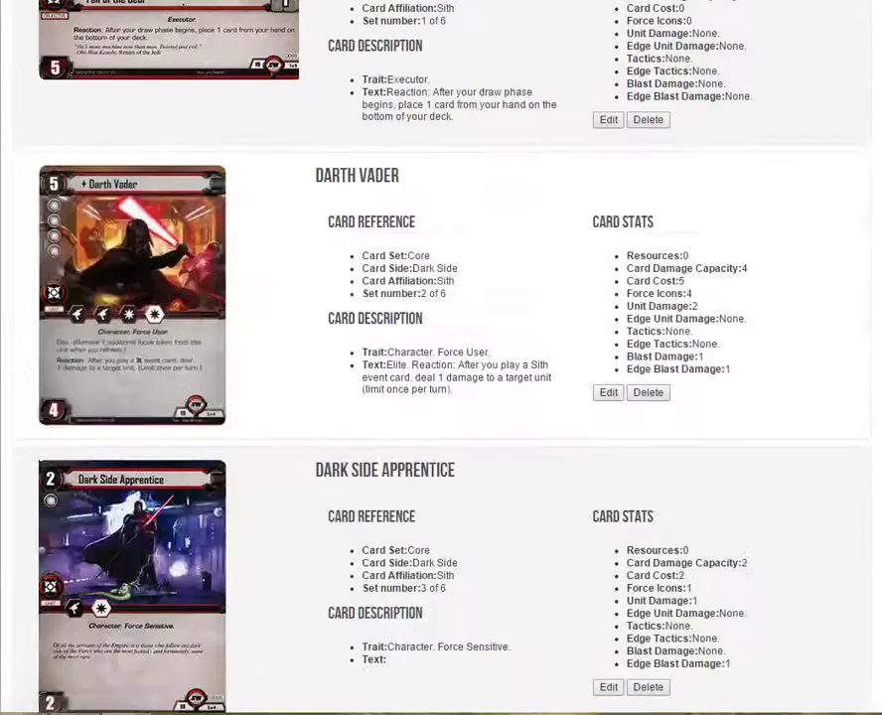
pyautogui.scroll(5, 441, 397)
pyautogui.scroll(1, 441, 397)
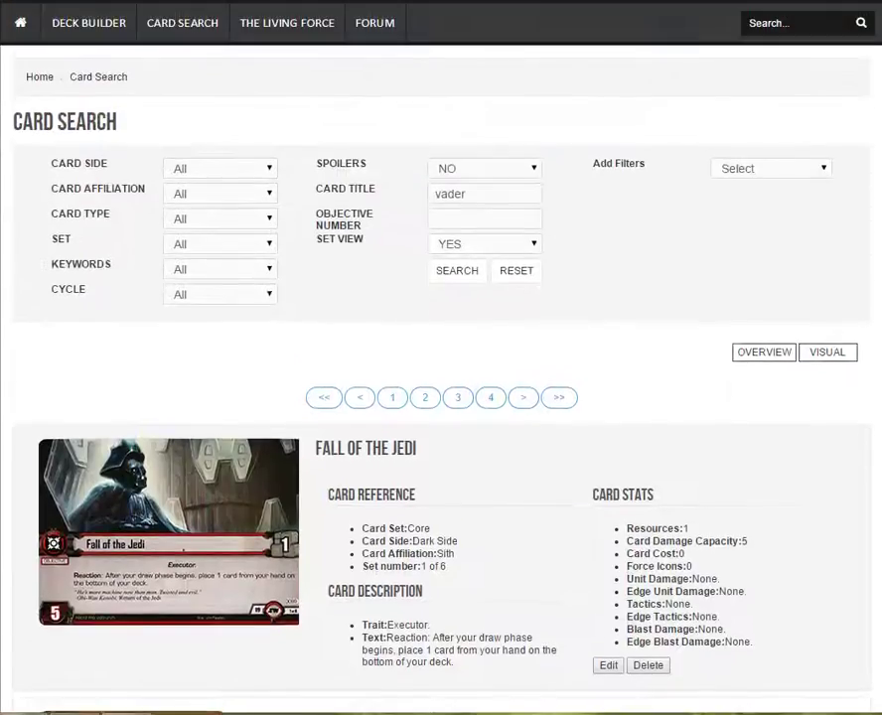
# Reset the search form, then add a Resources filter and set it to 1
pyautogui.click(511, 281)
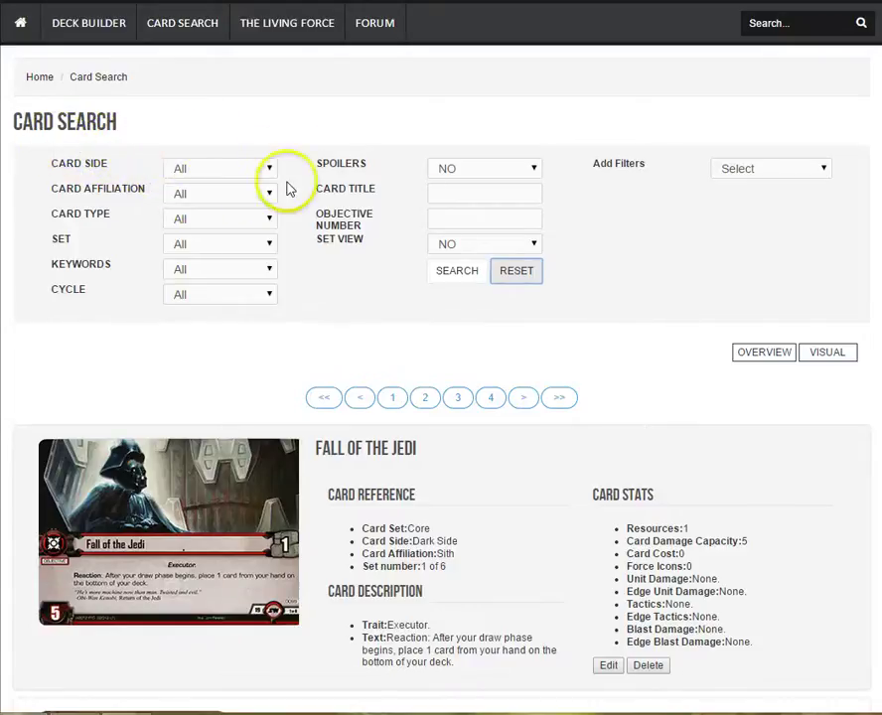
pyautogui.click(764, 173)
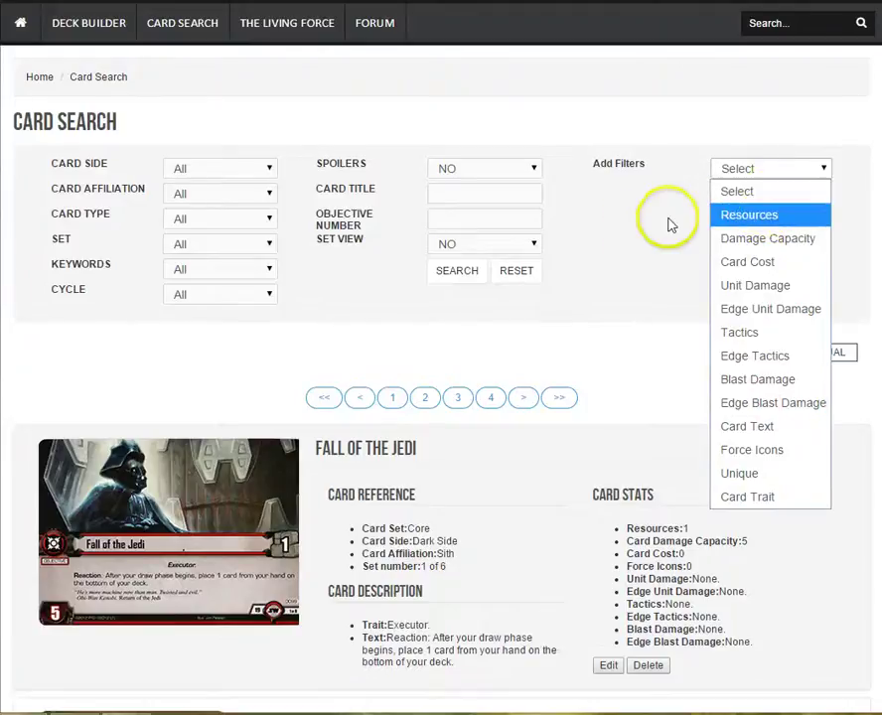
pyautogui.click(766, 218)
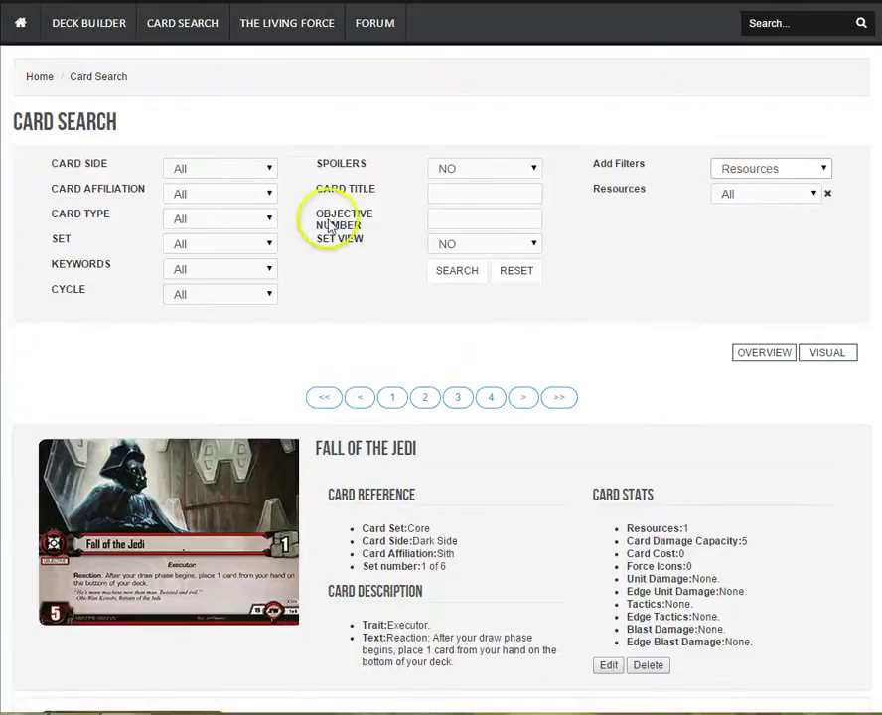
pyautogui.click(752, 196)
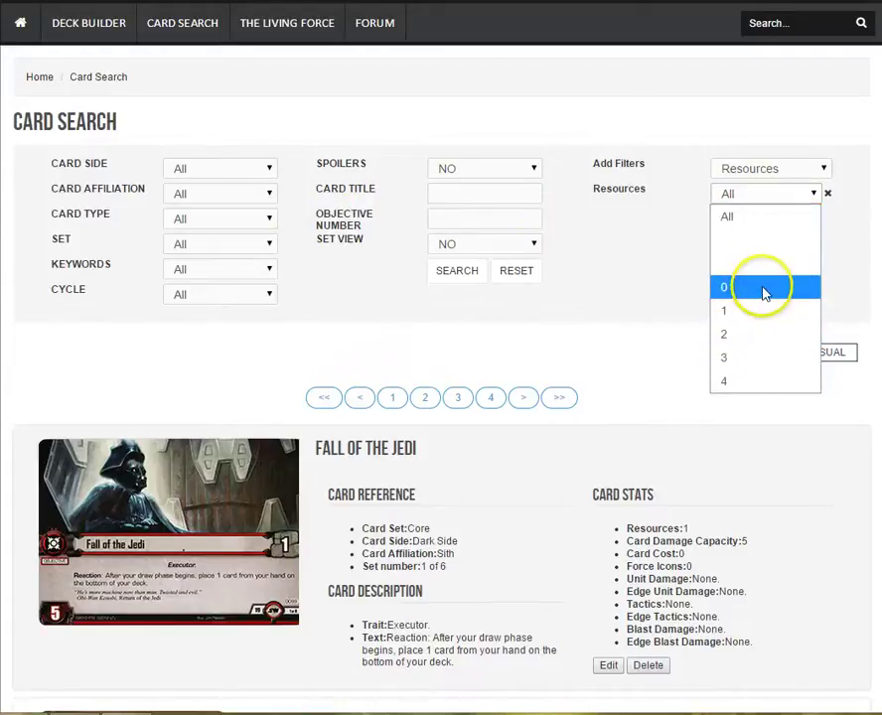
pyautogui.click(765, 287)
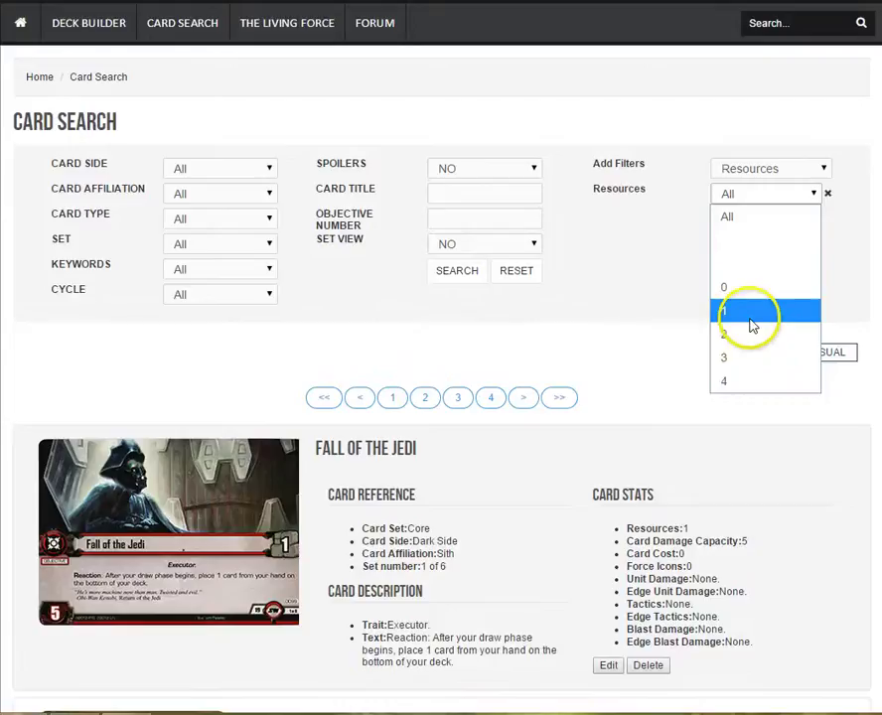
pyautogui.click(747, 316)
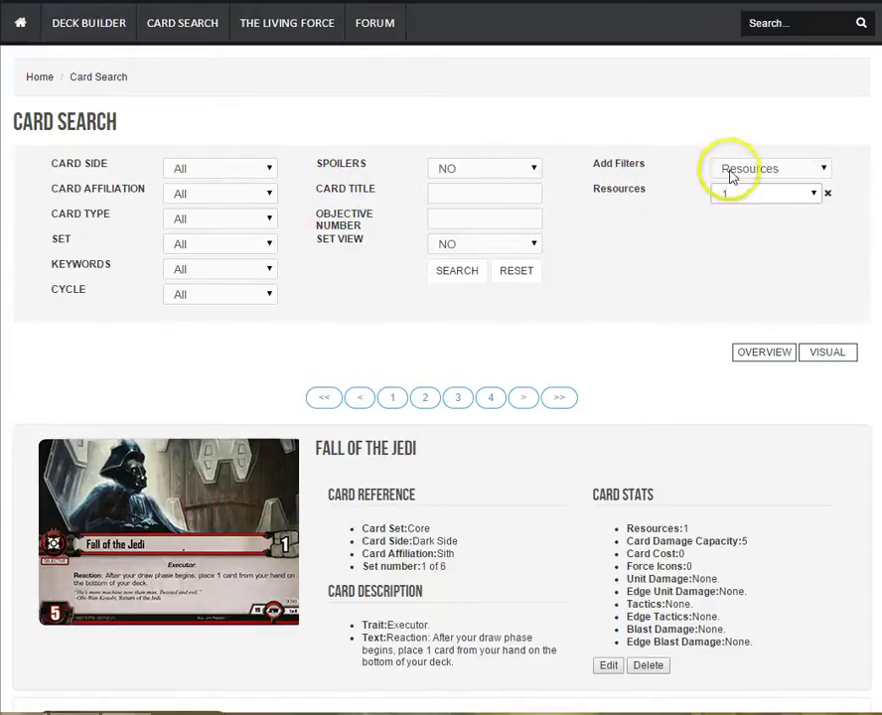
# Set Card Side to Light Side and Card Affiliation to Neutral, run the search and look over the results
pyautogui.click(235, 172)
pyautogui.click(213, 239)
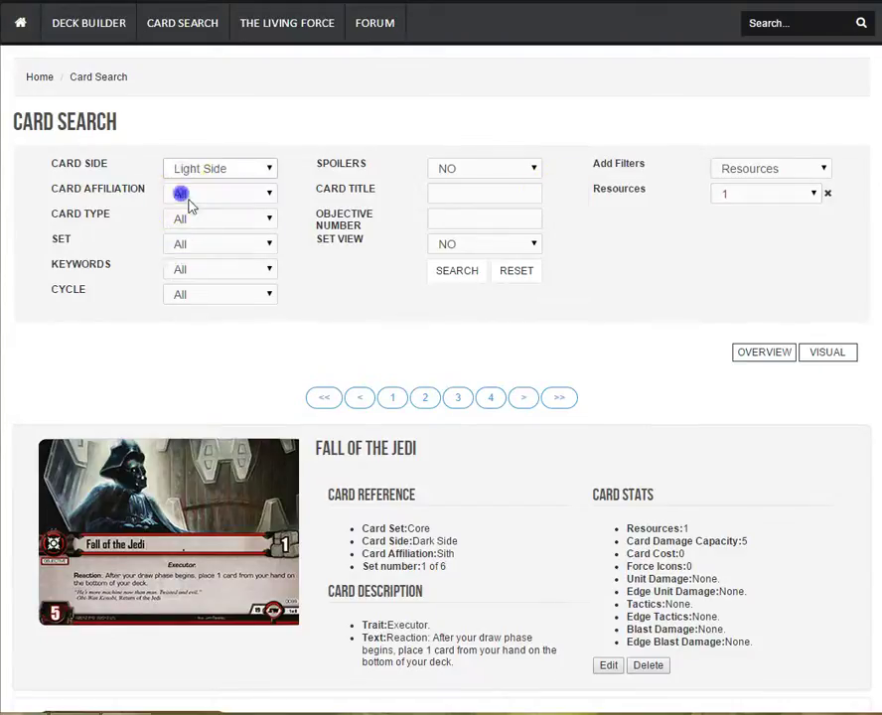
pyautogui.click(189, 199)
pyautogui.click(222, 311)
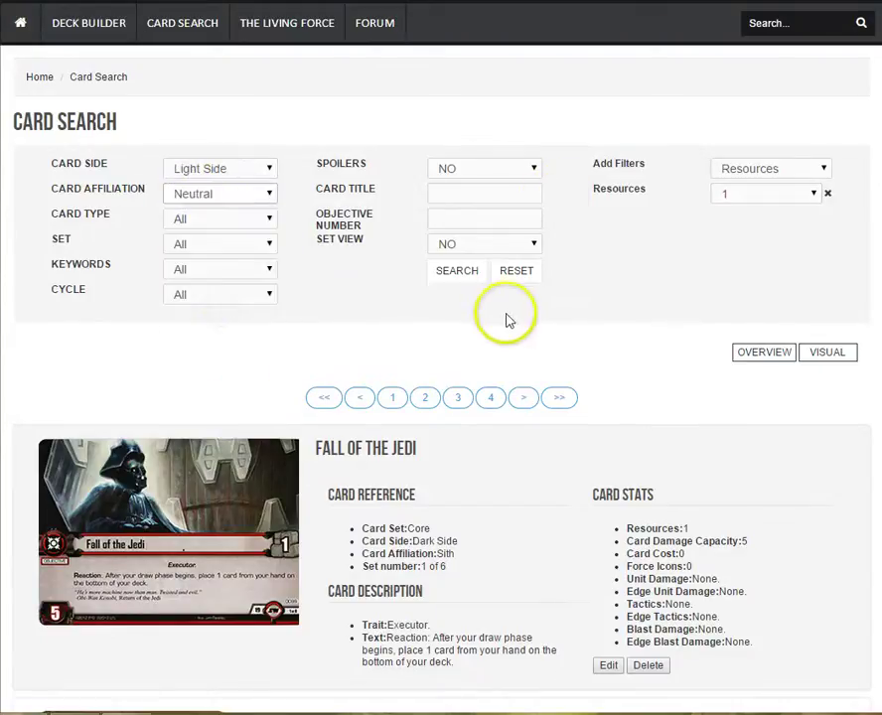
pyautogui.click(476, 277)
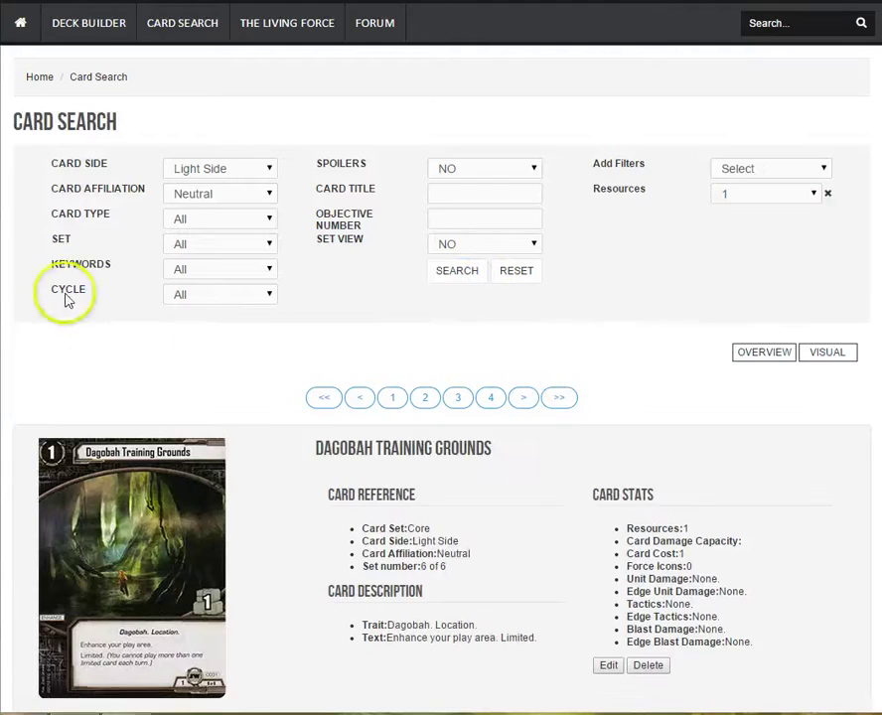
pyautogui.scroll(-15, 65, 300)
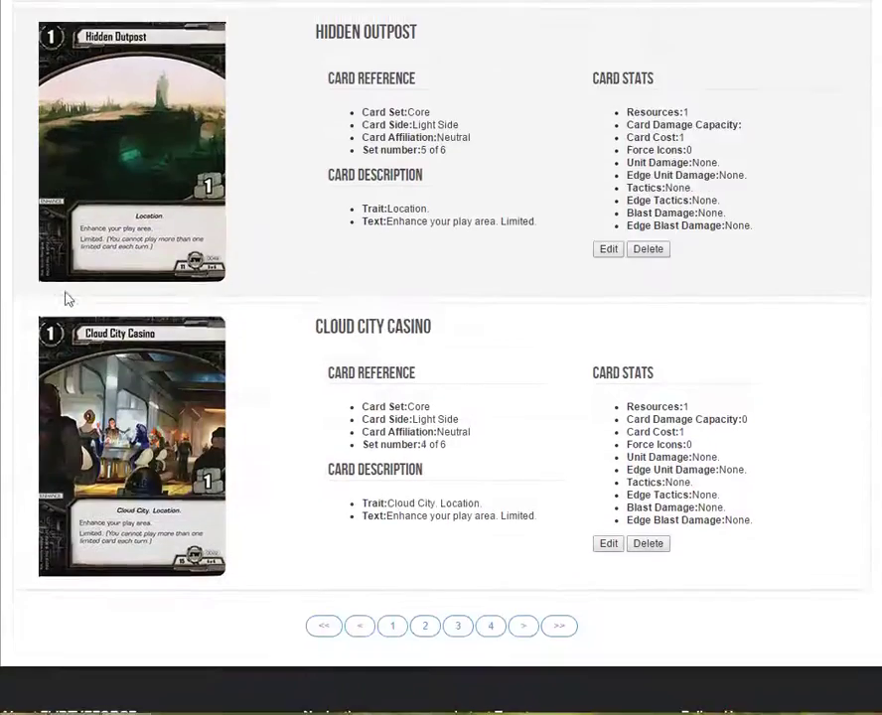
pyautogui.scroll(15, 65, 298)
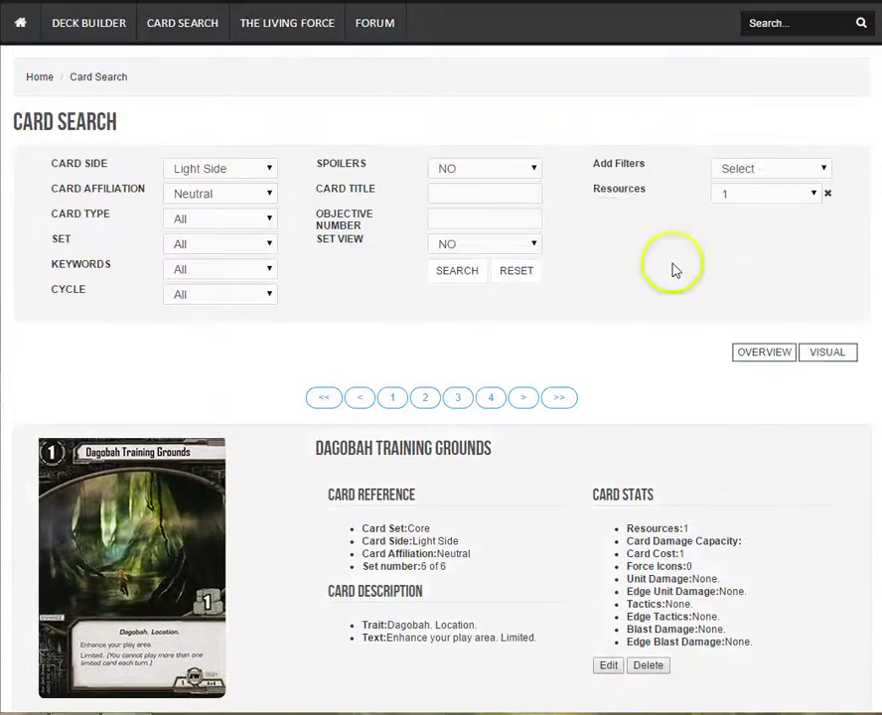
# Show the neutral Light Side results in the Visual layout and look through the card images
pyautogui.click(823, 351)
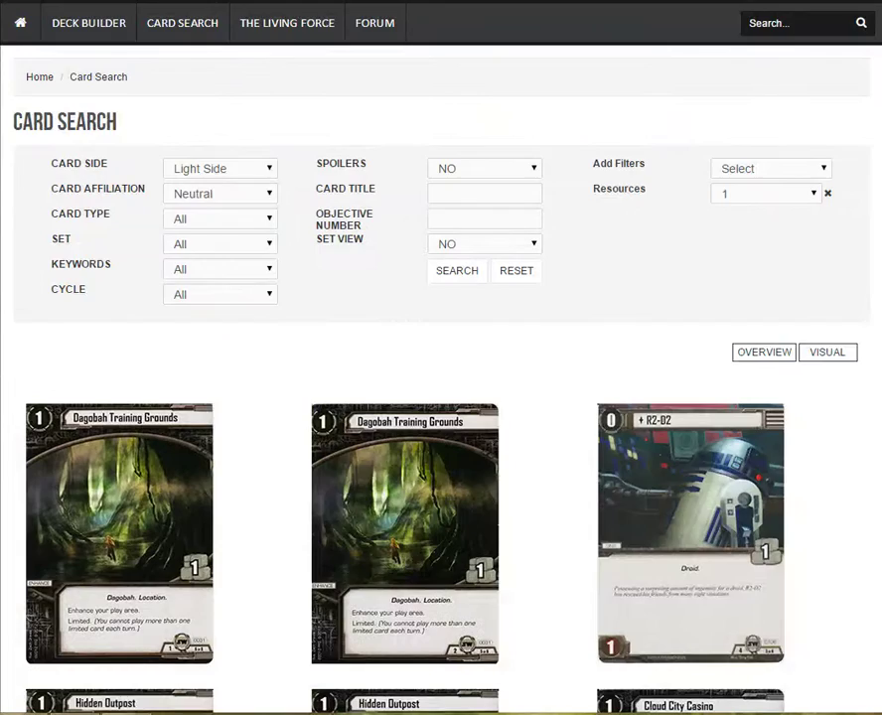
pyautogui.scroll(-10, 441, 397)
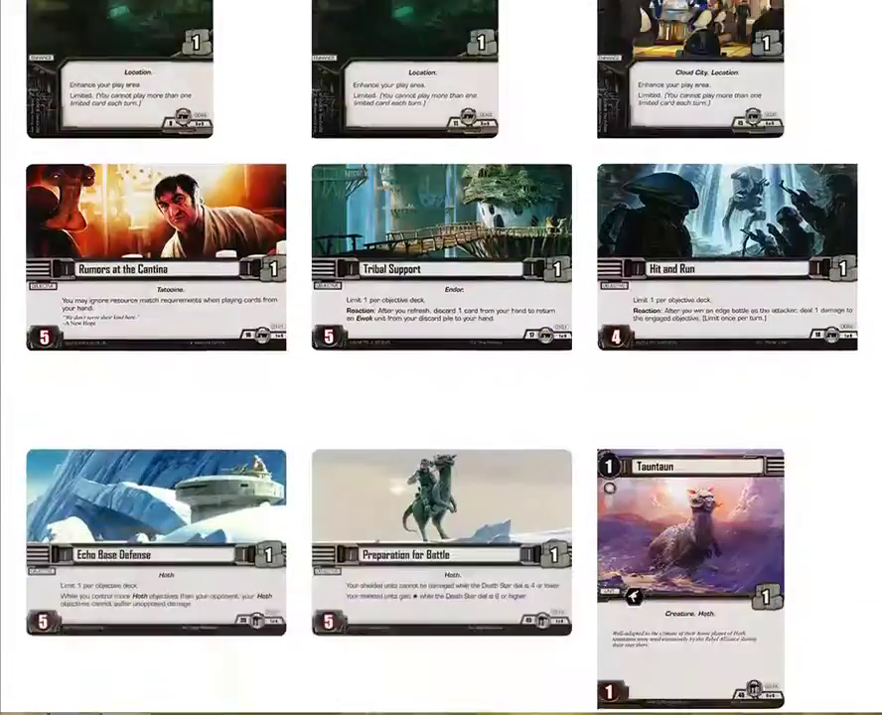
pyautogui.scroll(-5, 441, 397)
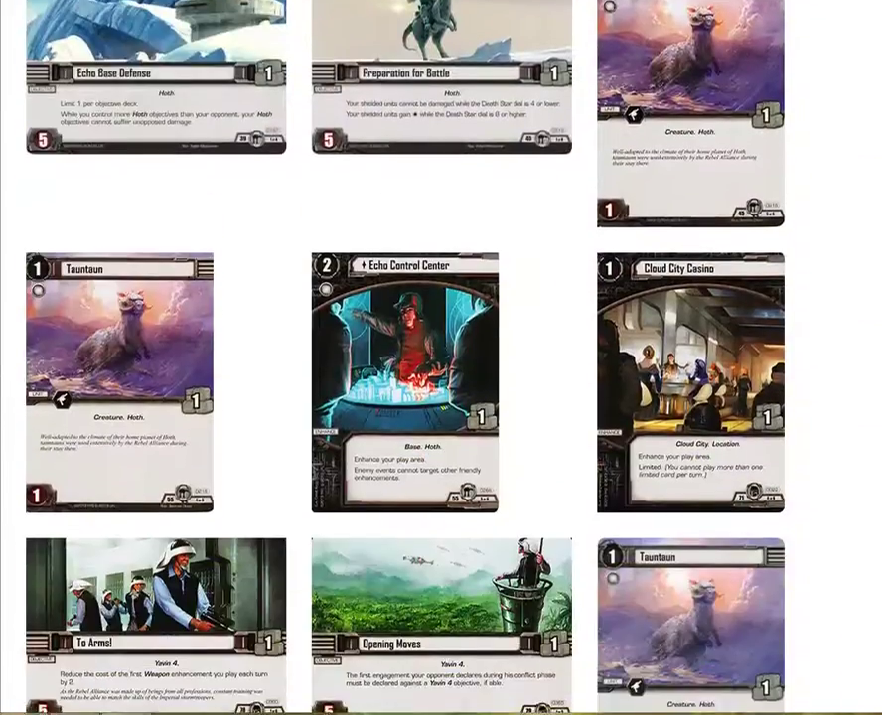
pyautogui.scroll(15, 441, 397)
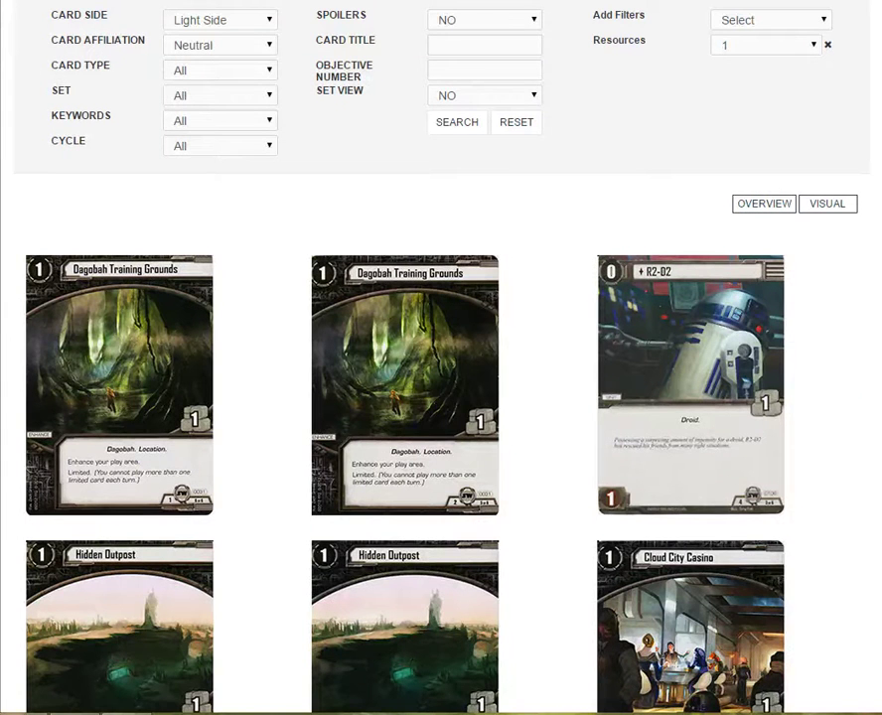
pyautogui.scroll(-7, 441, 397)
pyautogui.scroll(8, 441, 397)
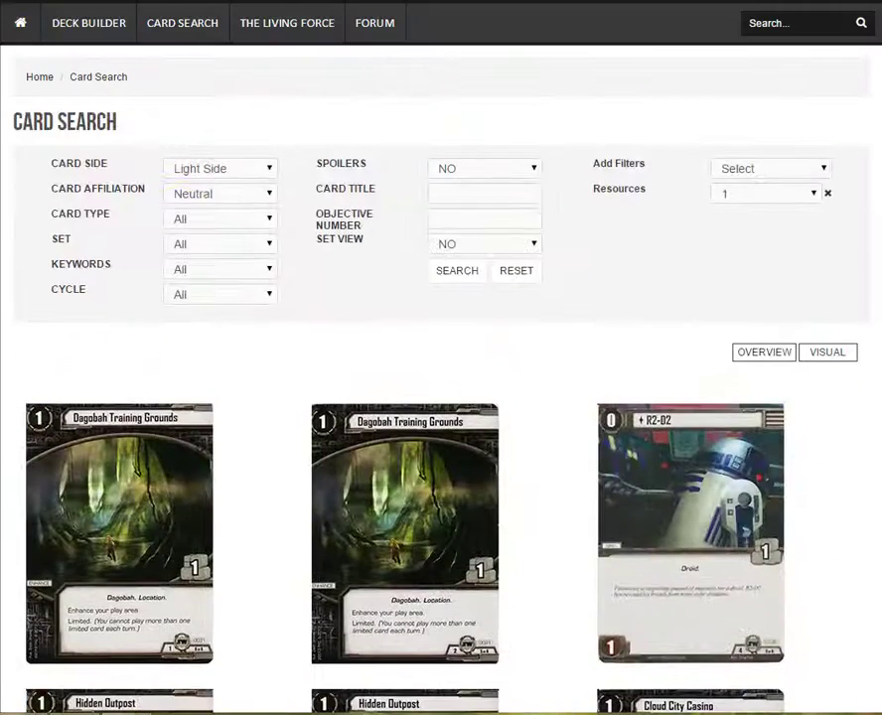
# Set Card Type to Unit and rerun the search
pyautogui.click(194, 226)
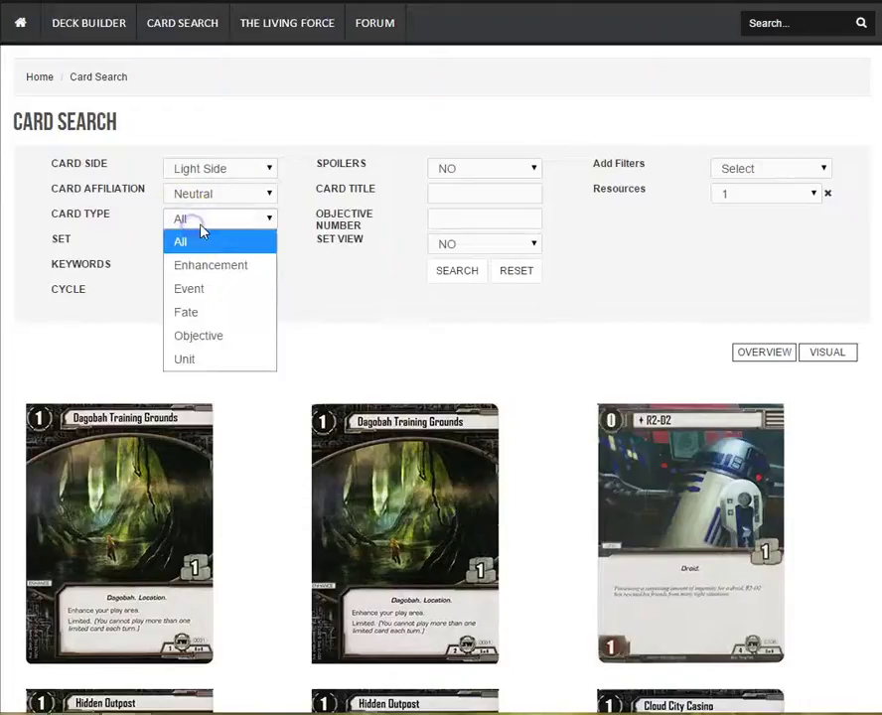
pyautogui.click(219, 360)
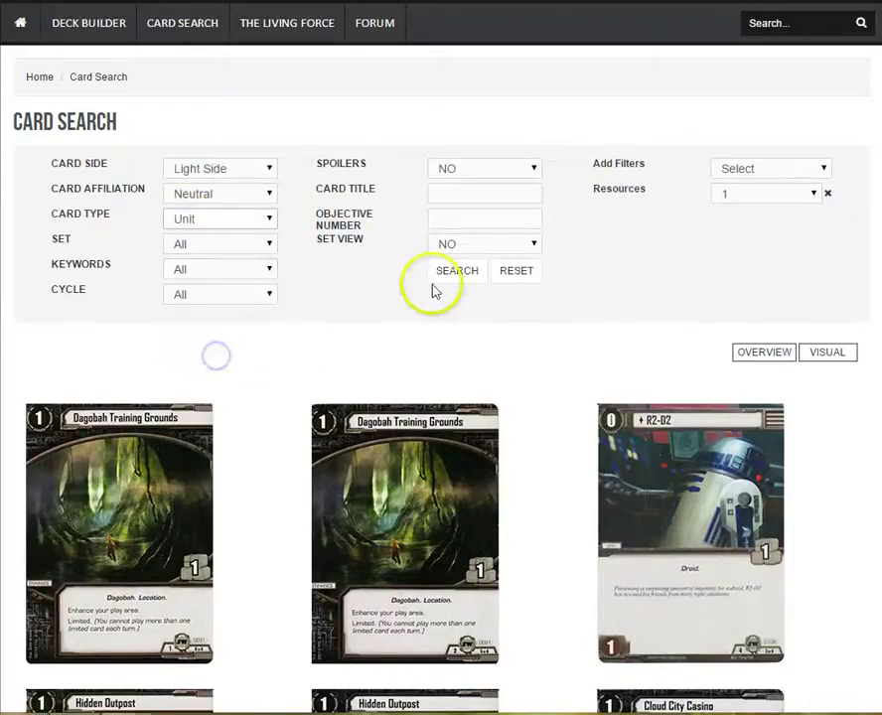
pyautogui.click(459, 273)
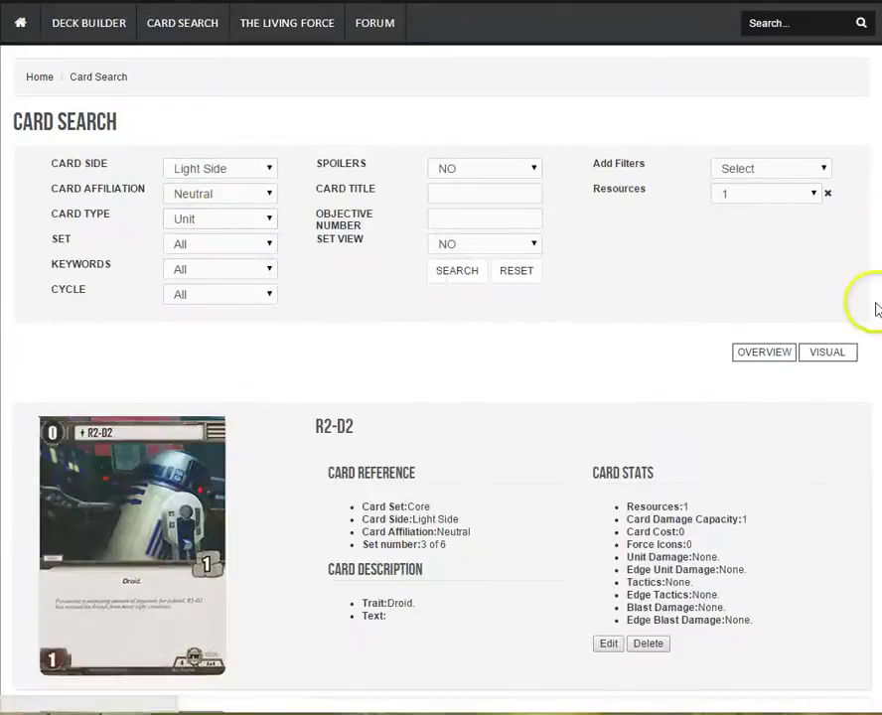
# Show the unit results in the Visual layout and check the resource value on each card
pyautogui.click(844, 352)
pyautogui.scroll(-4, 441, 398)
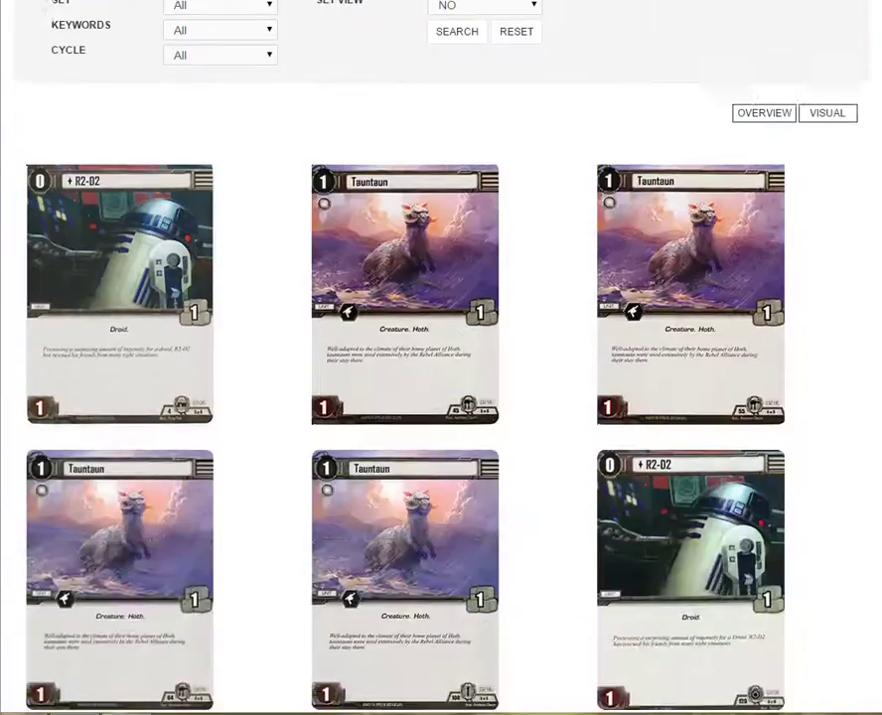
pyautogui.scroll(1, 441, 397)
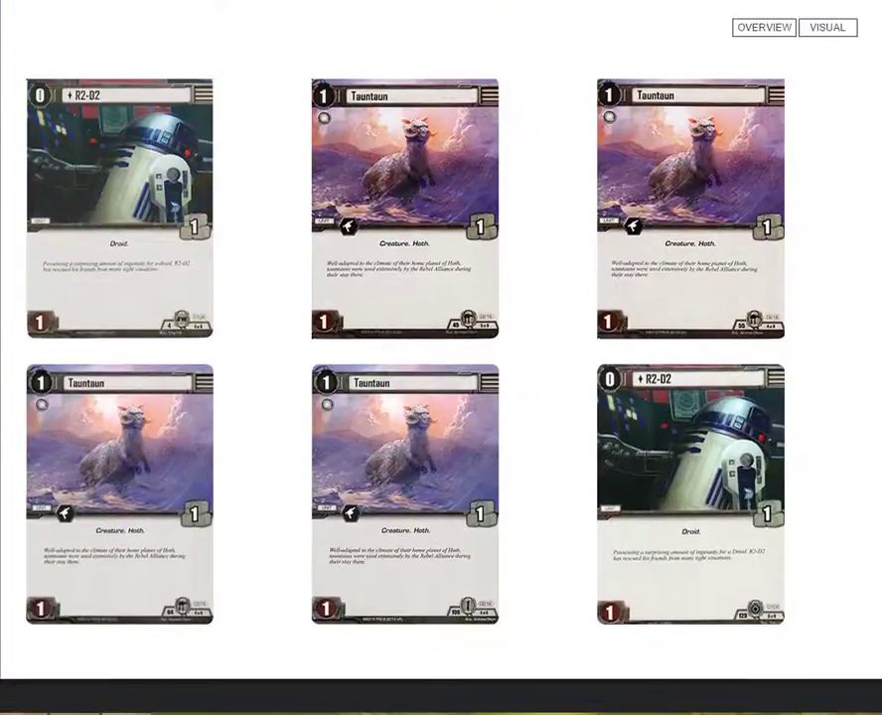
pyautogui.scroll(1, 441, 397)
pyautogui.scroll(1, 441, 398)
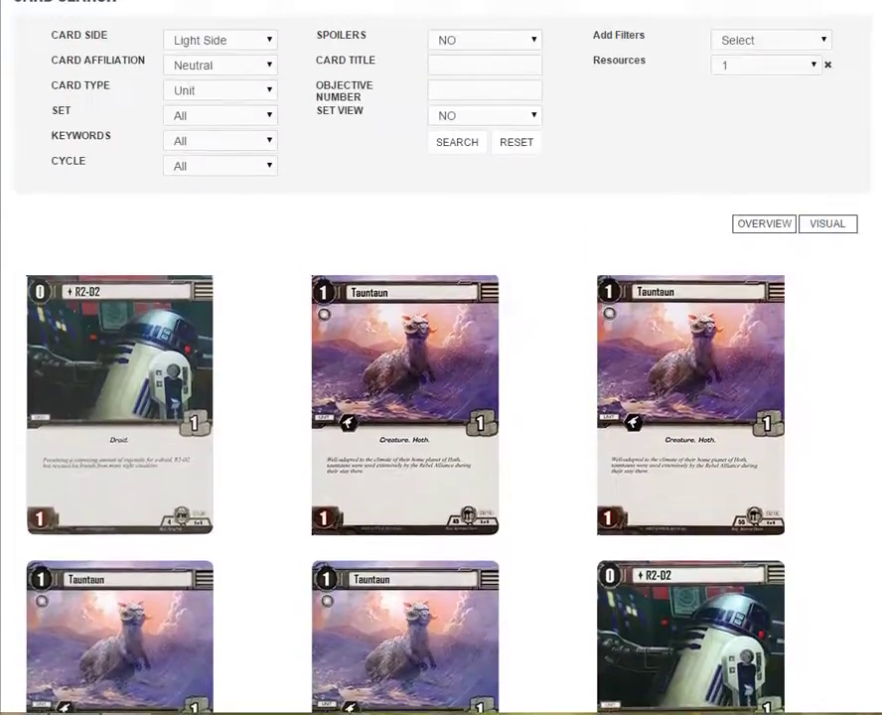
# Set the Resources filter to 2, rerun the search and show the results in the Visual layout
pyautogui.click(792, 84)
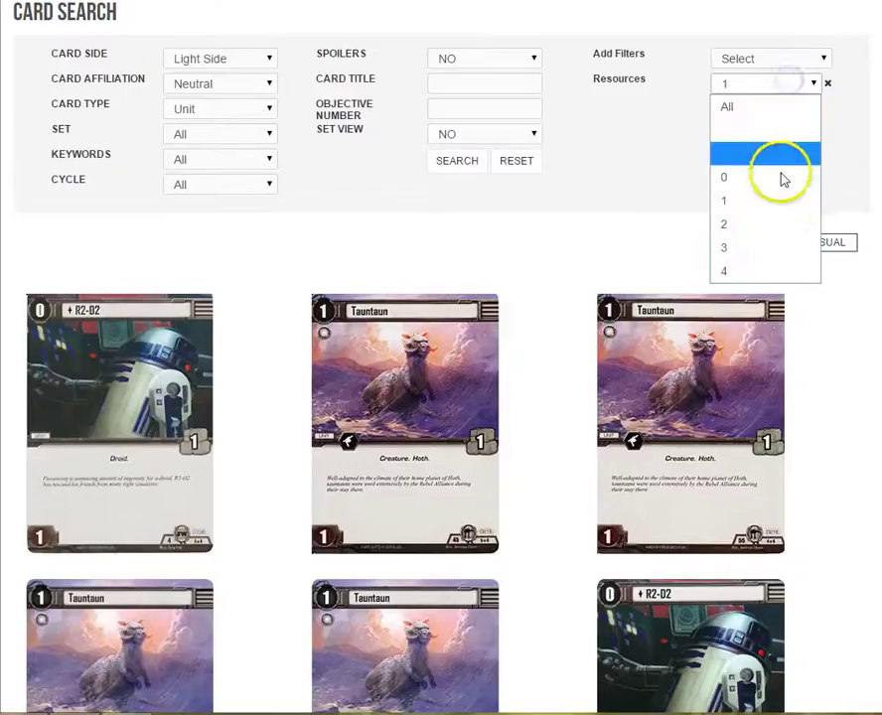
pyautogui.click(782, 223)
pyautogui.click(455, 163)
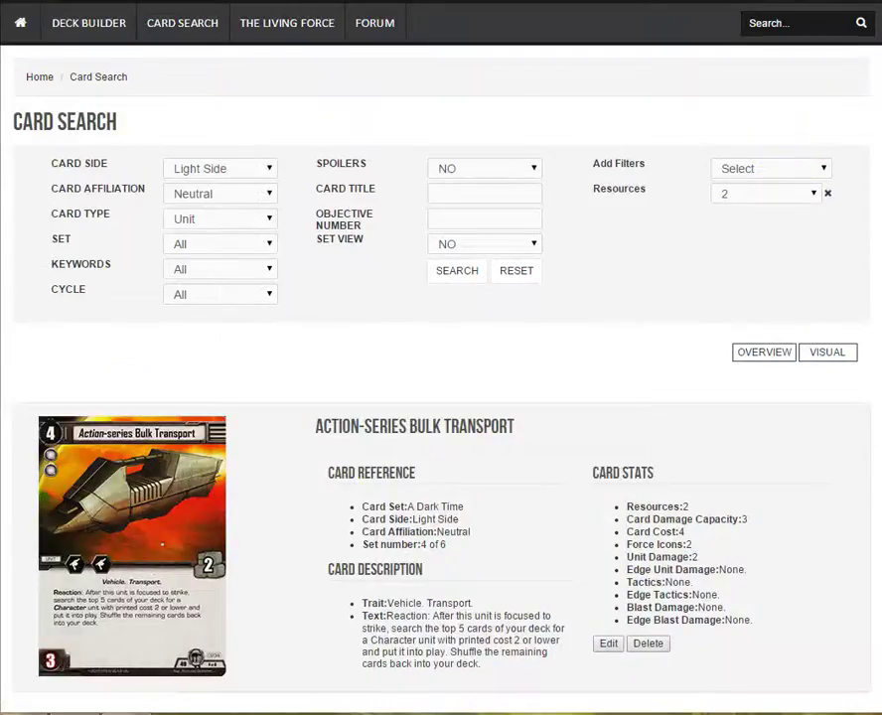
pyautogui.click(824, 351)
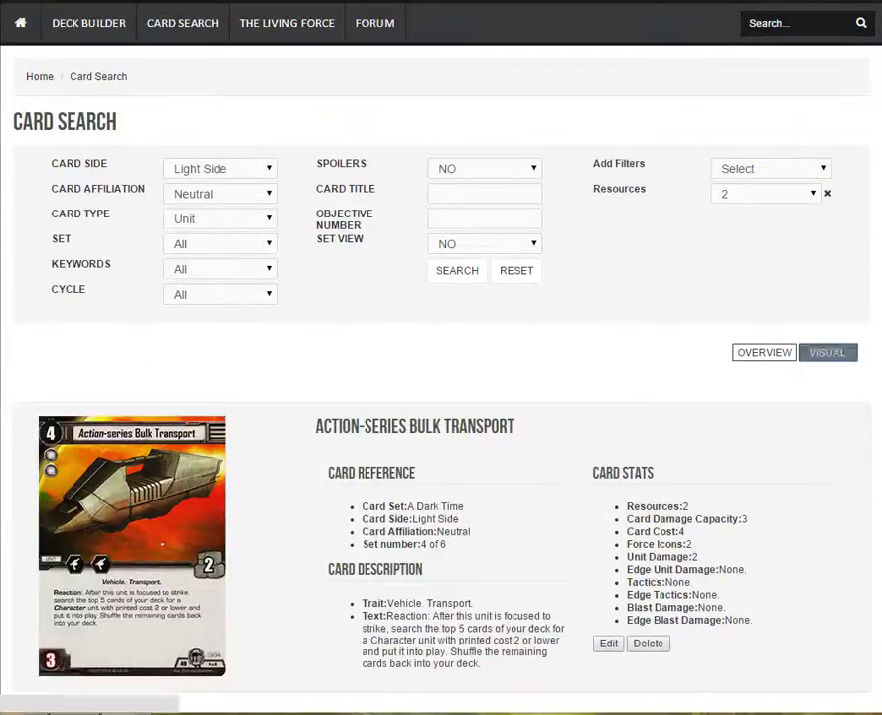
# Replace the Resources filter with a Card Cost filter and set the card cost to 1
pyautogui.scroll(-1, 441, 397)
pyautogui.scroll(1, 781, 227)
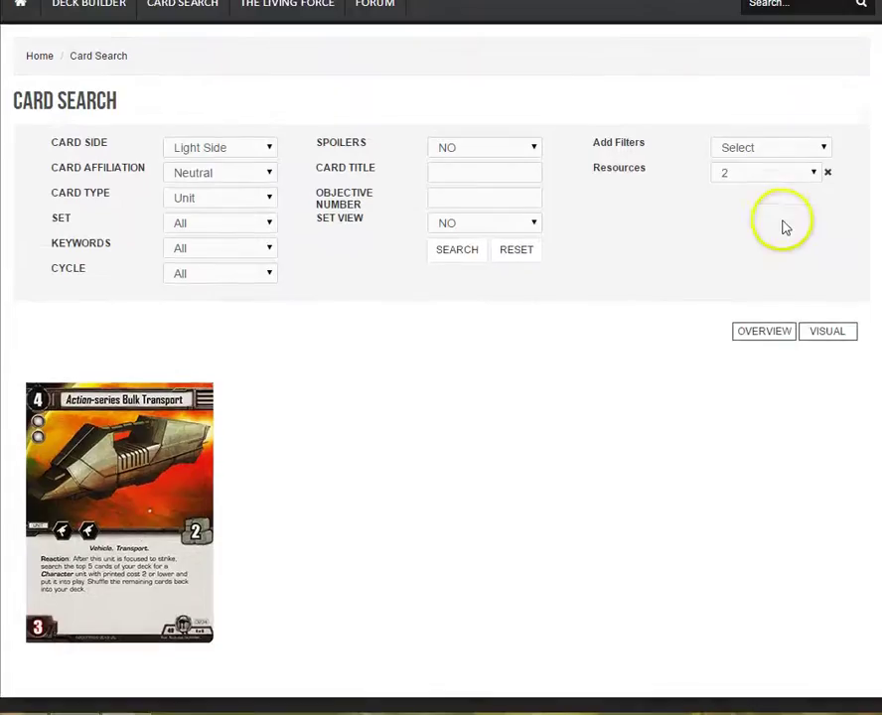
pyautogui.click(771, 149)
pyautogui.click(774, 244)
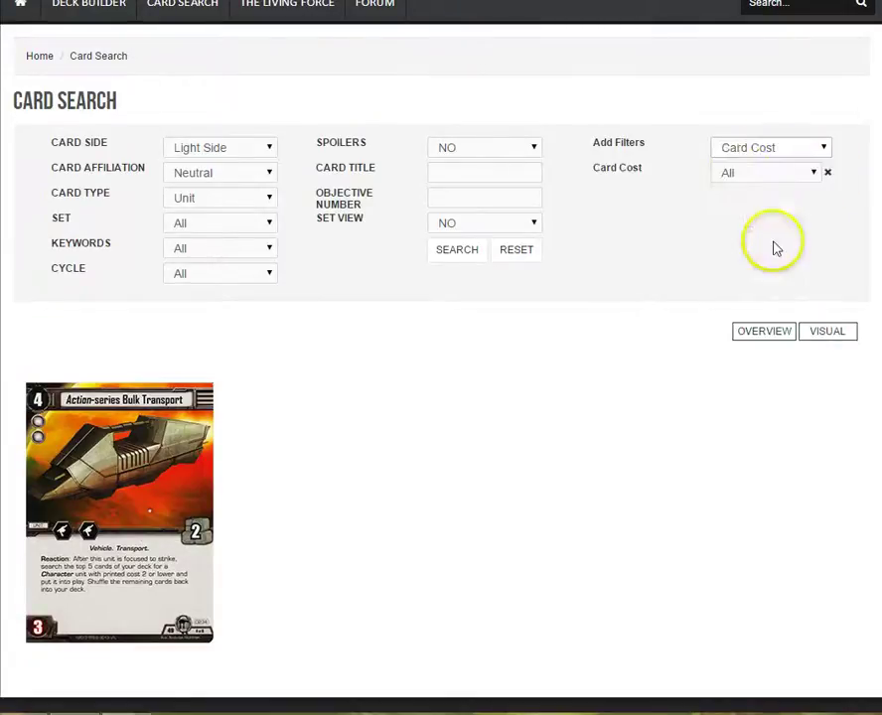
pyautogui.click(743, 175)
pyautogui.click(770, 290)
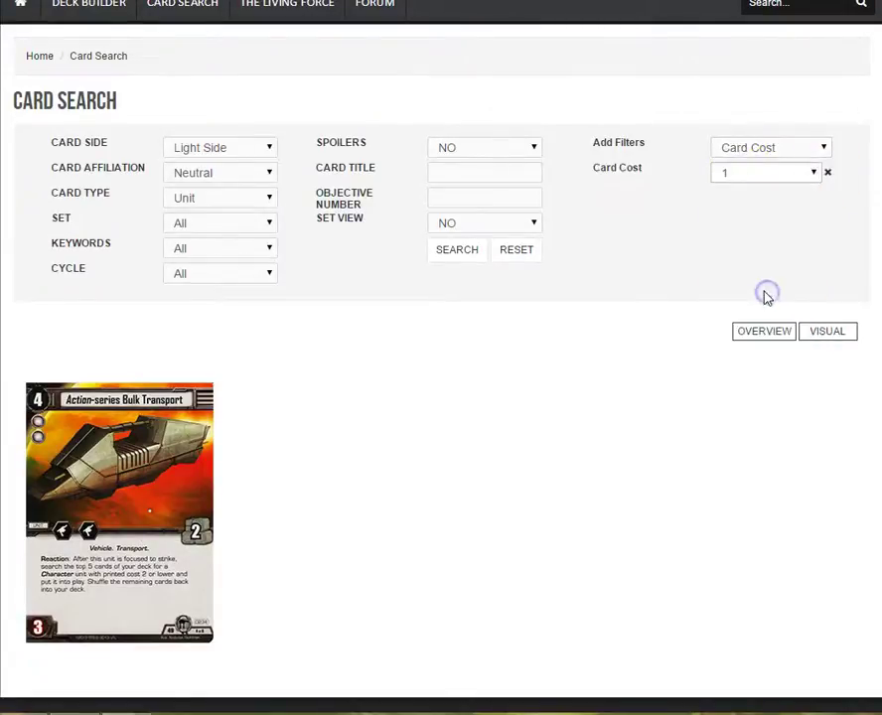
# Set Card Affiliation to Jedi, rerun the search and look through the listed cards
pyautogui.click(204, 170)
pyautogui.click(220, 267)
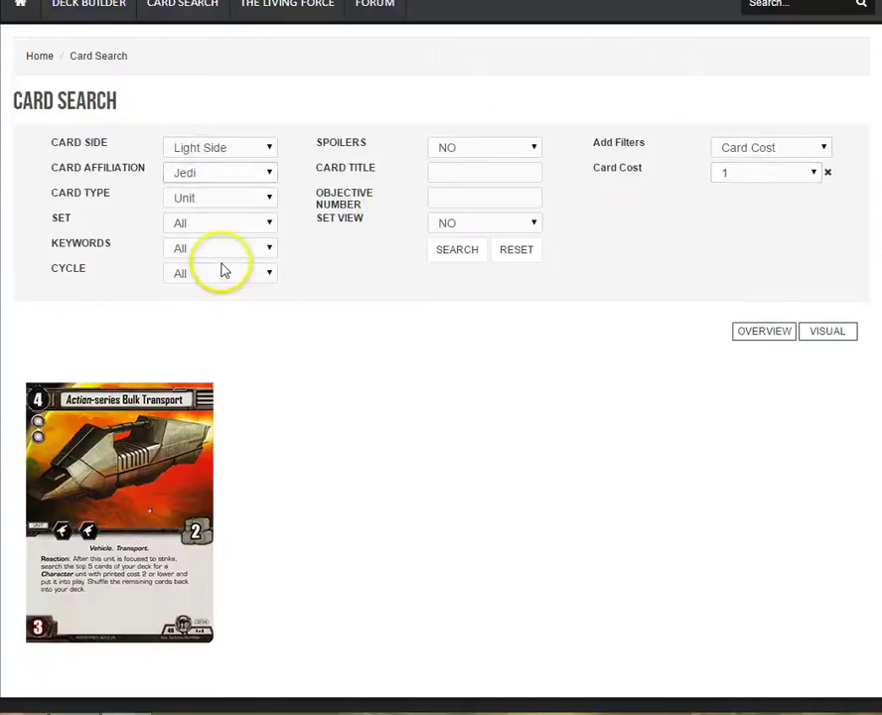
pyautogui.click(459, 251)
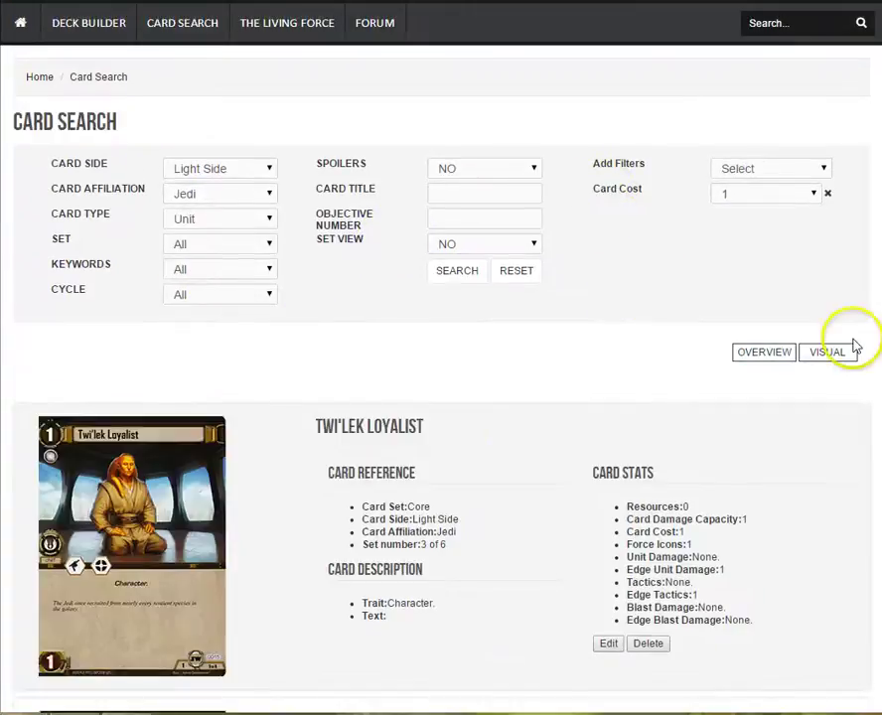
pyautogui.scroll(-10, 441, 357)
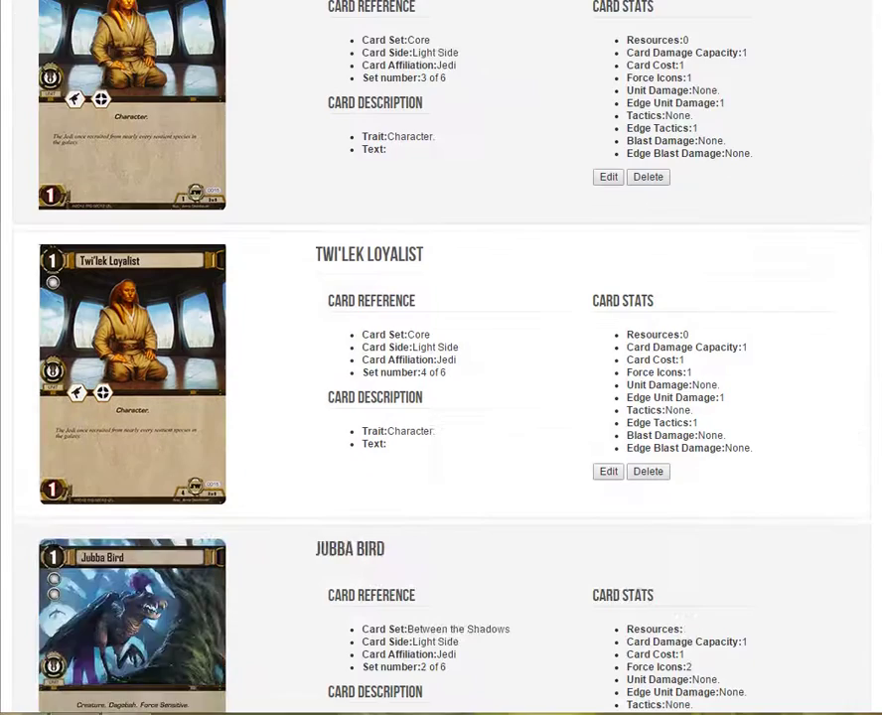
pyautogui.scroll(10, 441, 358)
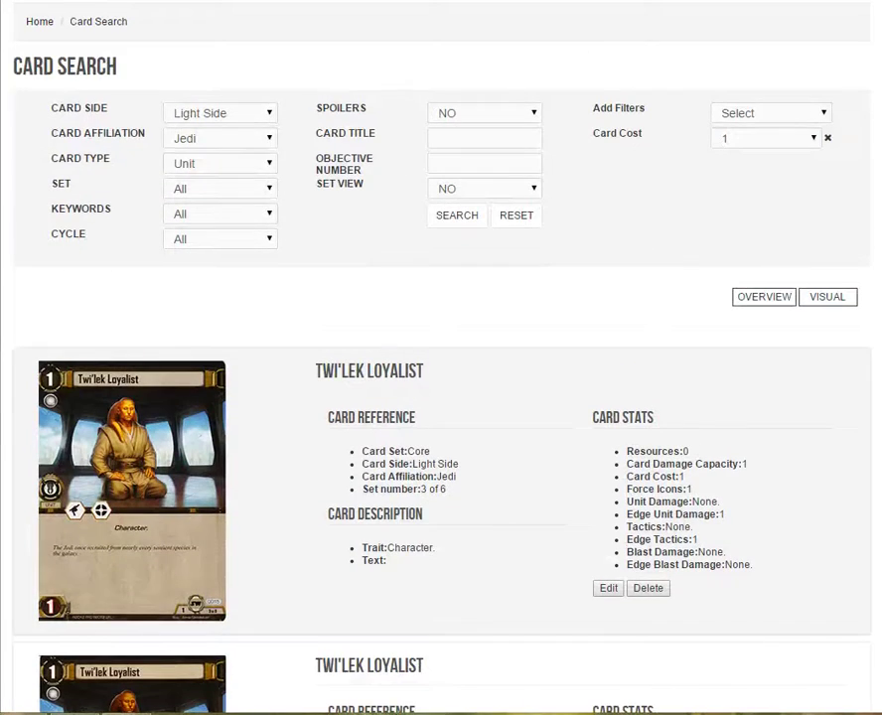
pyautogui.scroll(-10, 477, 176)
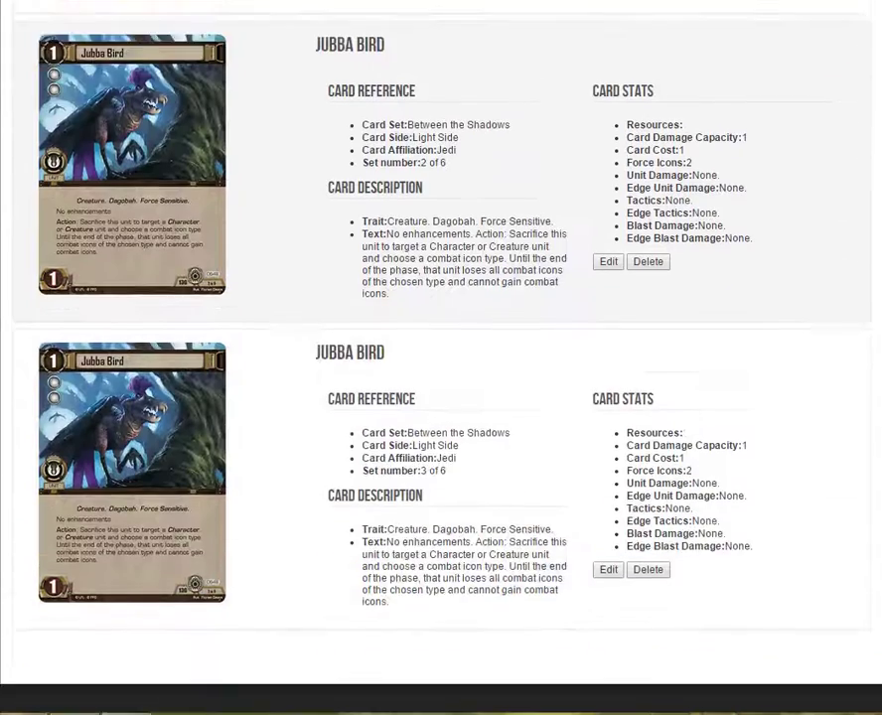
# Set Set View to YES, rerun the search and look through the objective sets of the Jedi units
pyautogui.scroll(9, 476, 175)
pyautogui.click(439, 168)
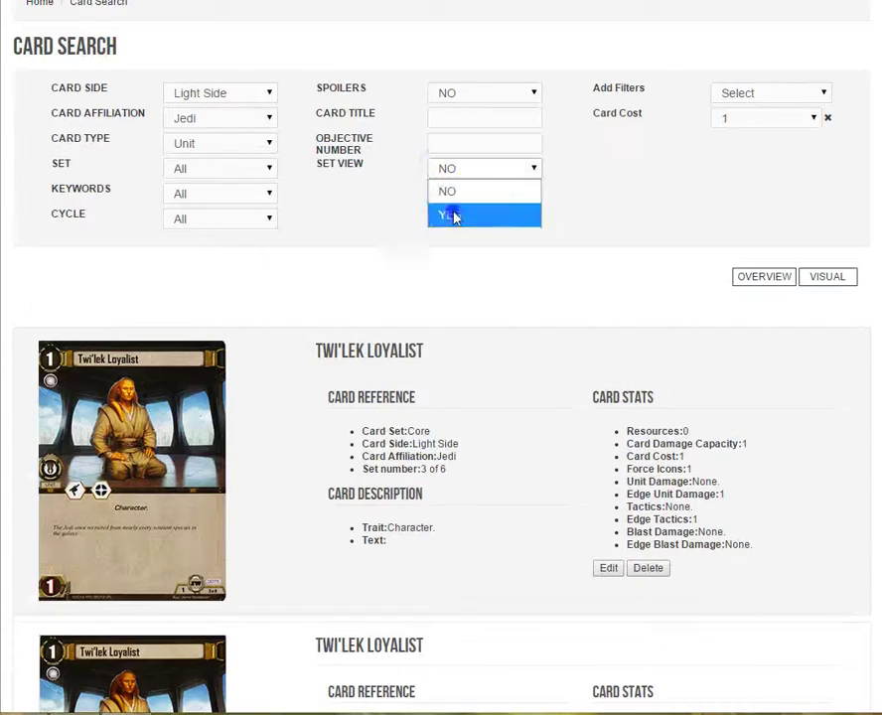
pyautogui.click(457, 215)
pyautogui.click(455, 199)
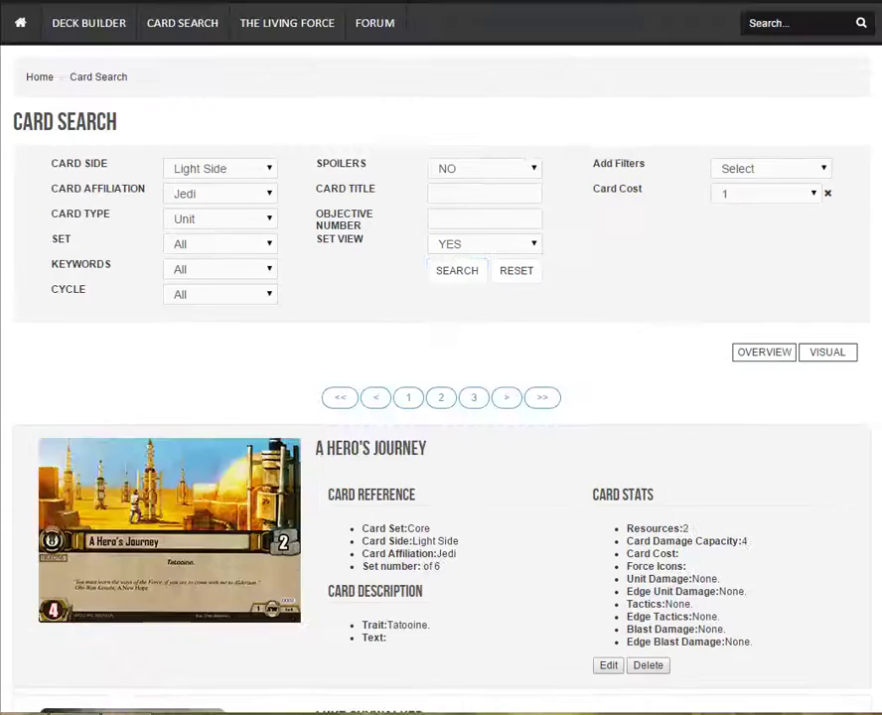
pyautogui.scroll(-10, 441, 397)
pyautogui.scroll(10, 441, 398)
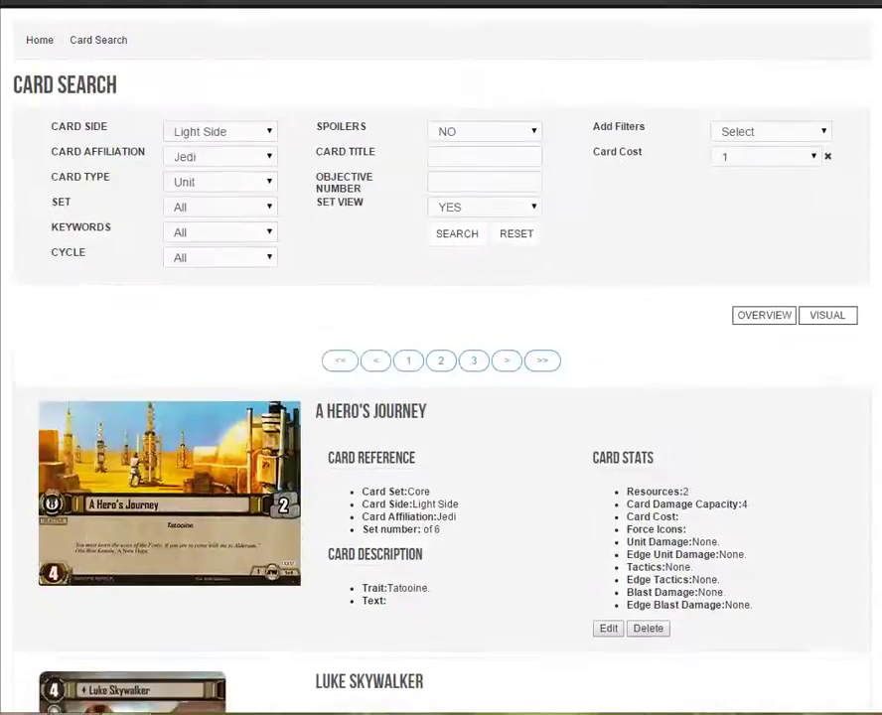
pyautogui.scroll(1, 760, 305)
# Reset all search filters and set Card Cost to 4
pyautogui.click(521, 237)
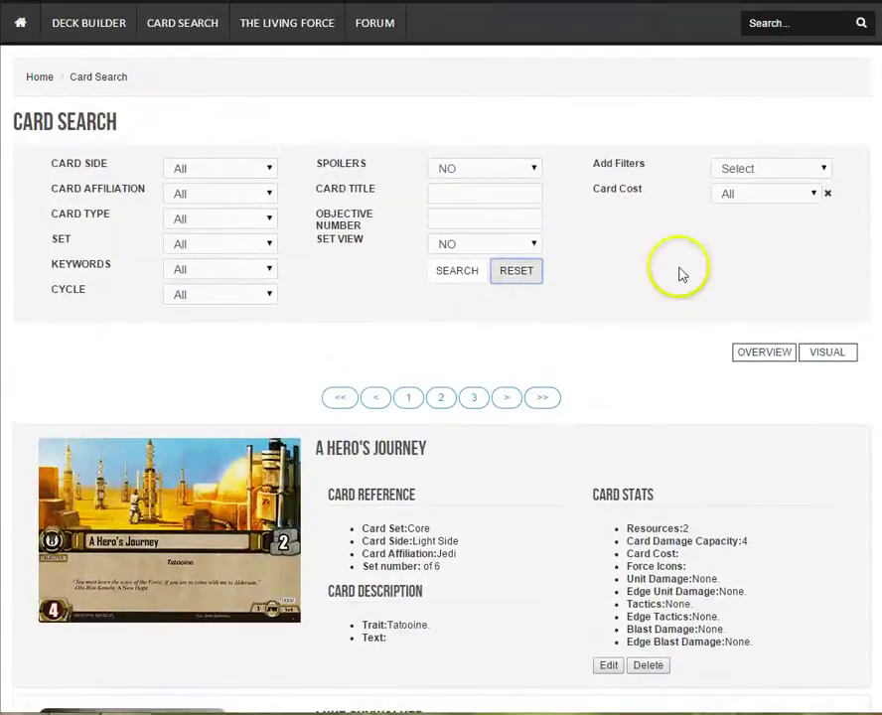
pyautogui.click(768, 197)
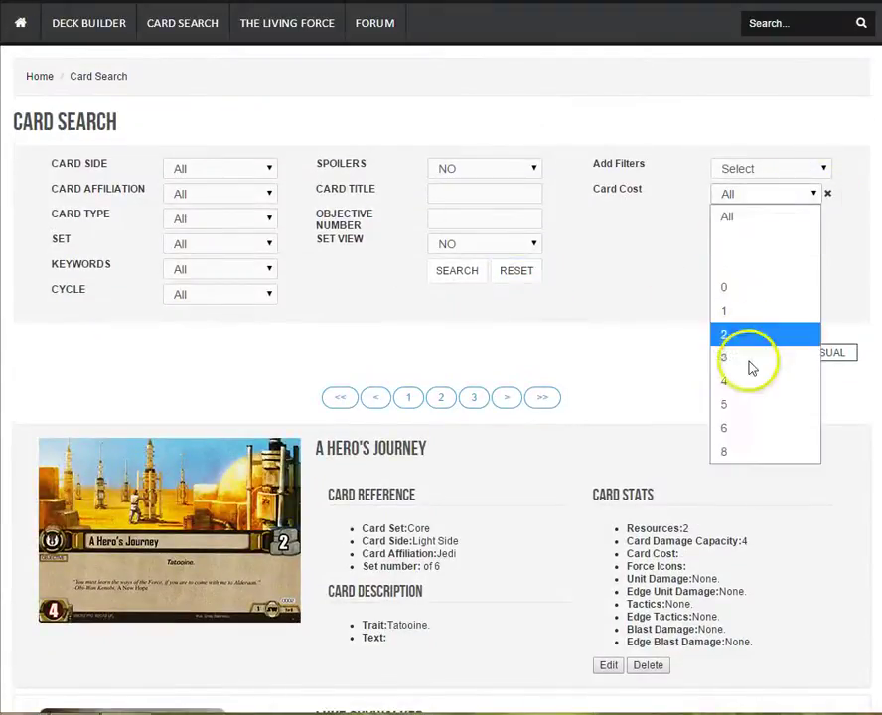
pyautogui.click(730, 286)
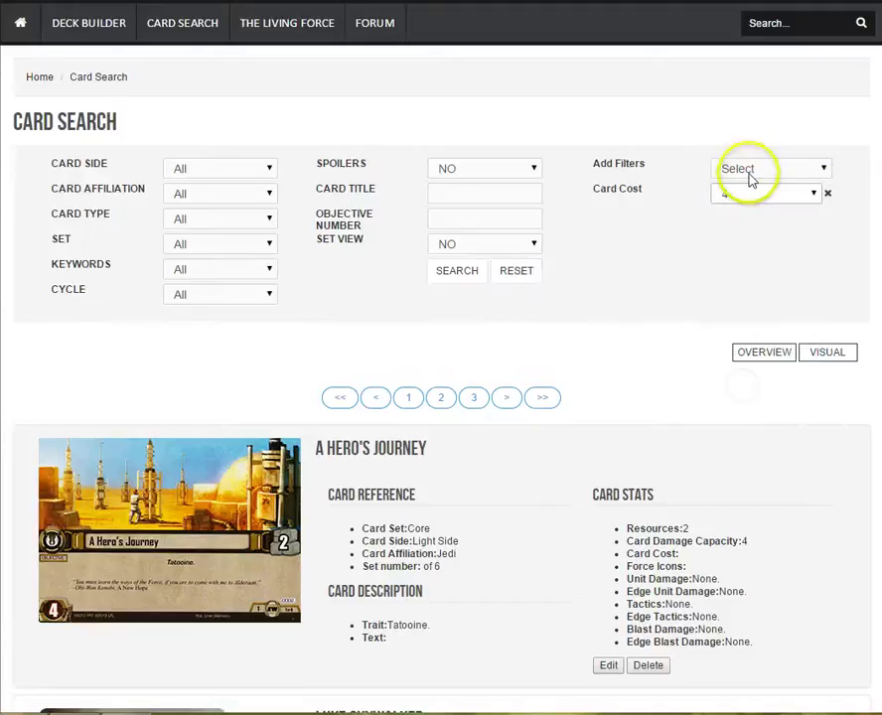
# Add a Unit Damage filter alongside Card Cost and set it to 1
pyautogui.click(757, 173)
pyautogui.click(771, 286)
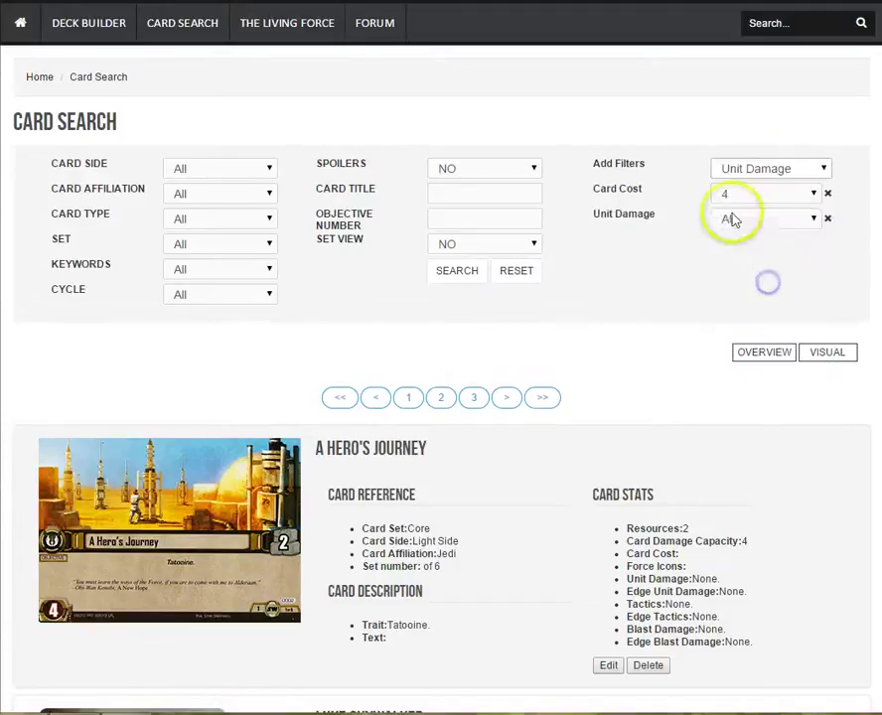
pyautogui.click(735, 195)
pyautogui.click(733, 199)
pyautogui.click(735, 220)
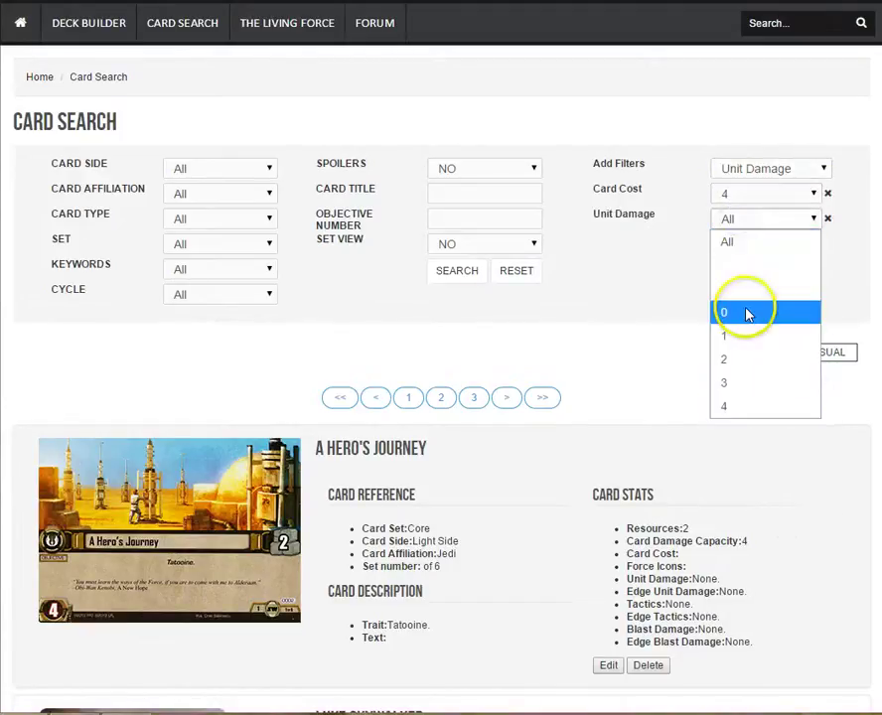
pyautogui.click(750, 332)
# Add a Blast Damage filter and set it to 1
pyautogui.click(765, 175)
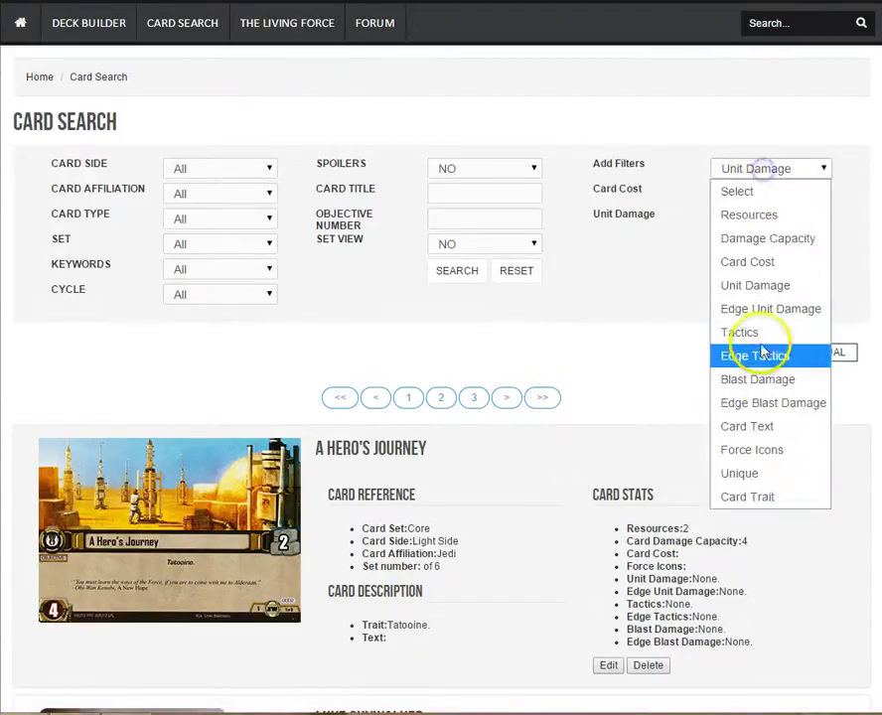
pyautogui.click(763, 379)
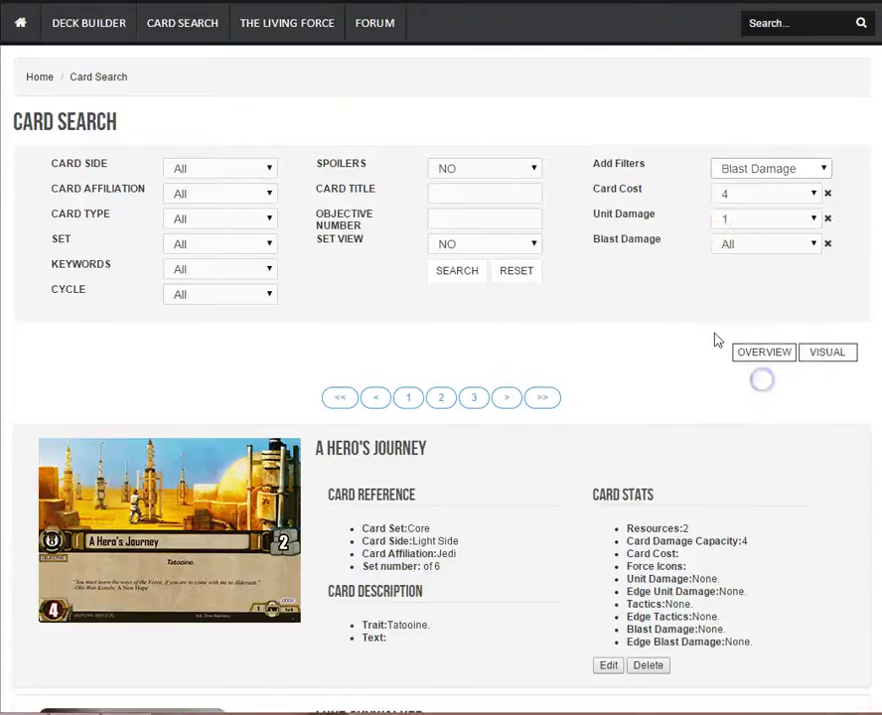
pyautogui.click(731, 243)
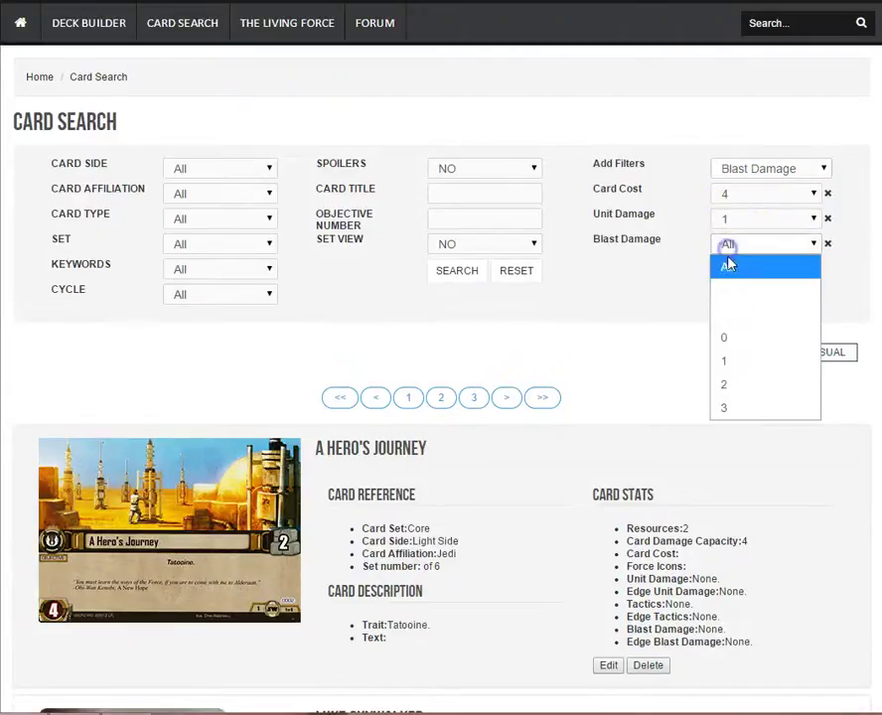
pyautogui.click(743, 366)
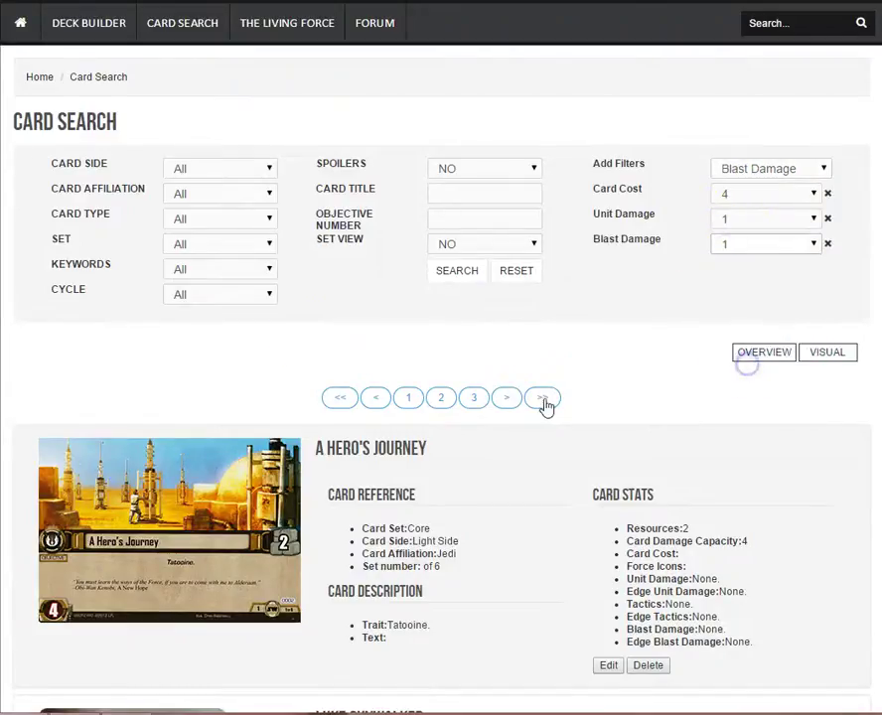
# Run the search with the cost and damage filters and show the results in the Visual layout
pyautogui.click(452, 278)
pyautogui.click(846, 355)
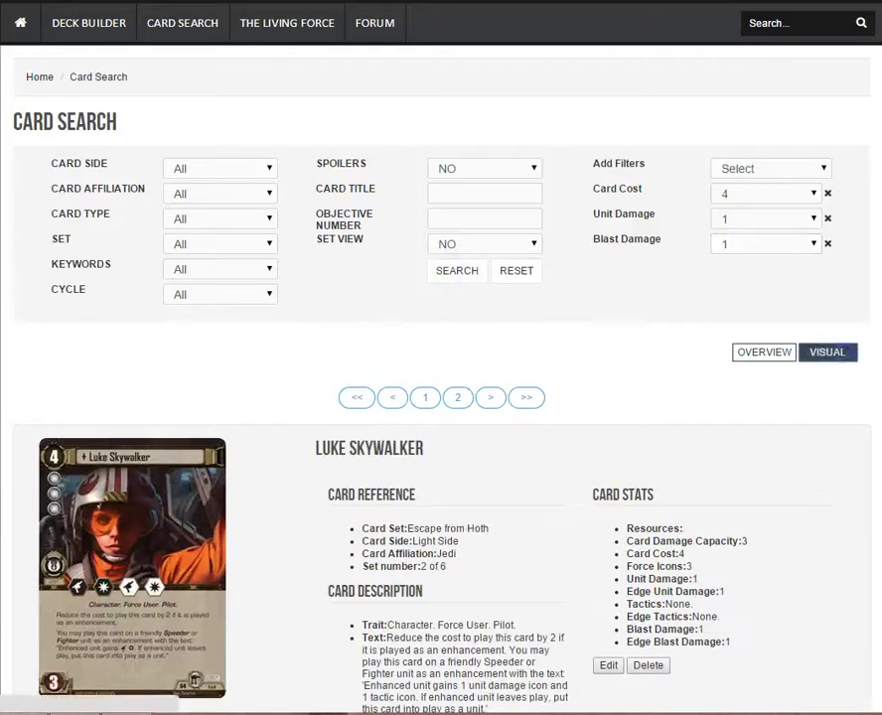
pyautogui.scroll(-7, 441, 397)
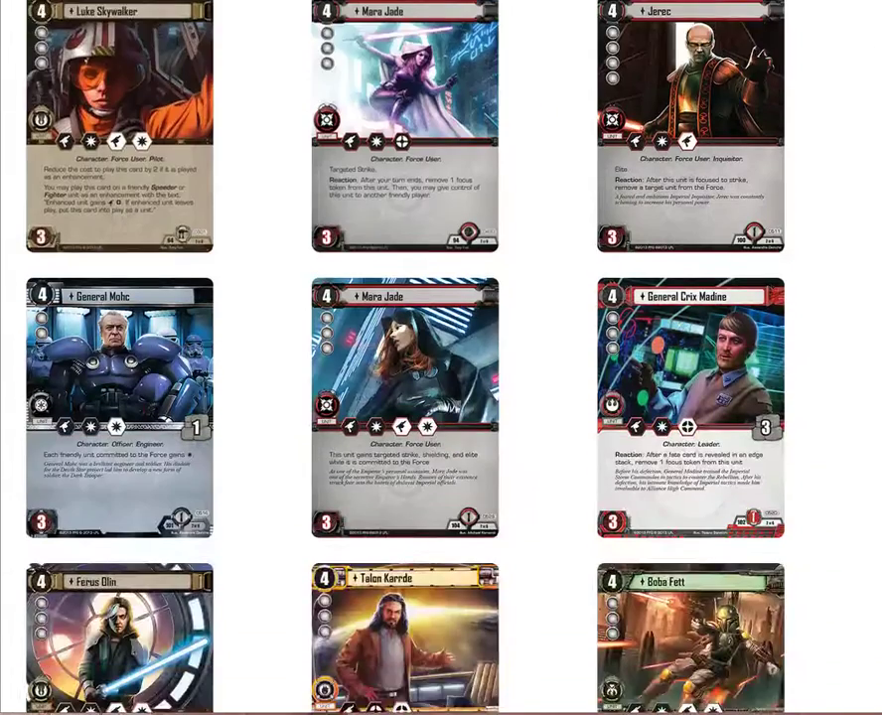
# Set Set View to YES for the cost and damage search and look through the sets in the Overview layout
pyautogui.scroll(7, 543, 332)
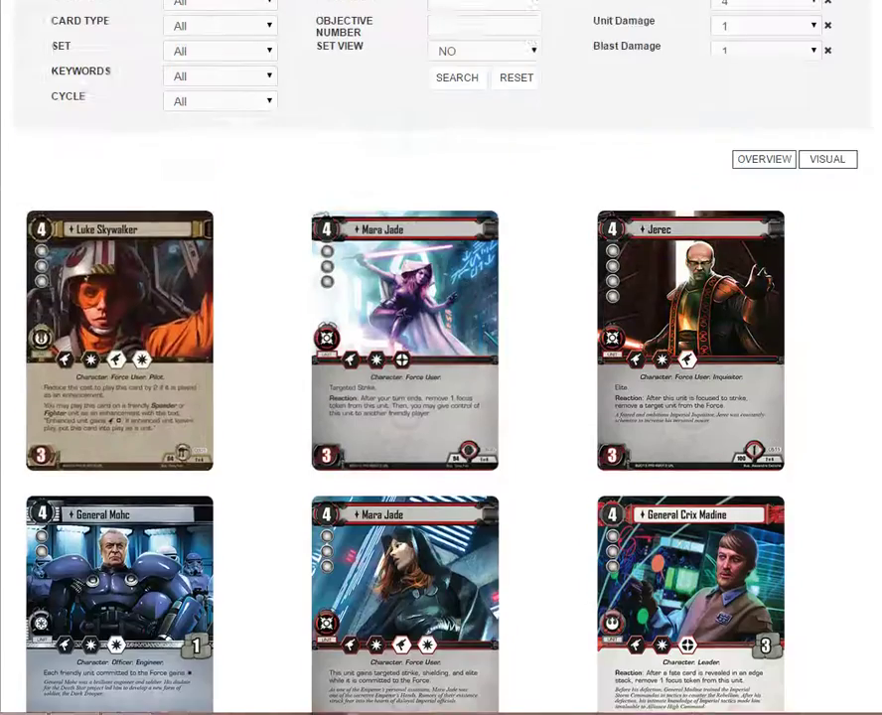
pyautogui.click(480, 177)
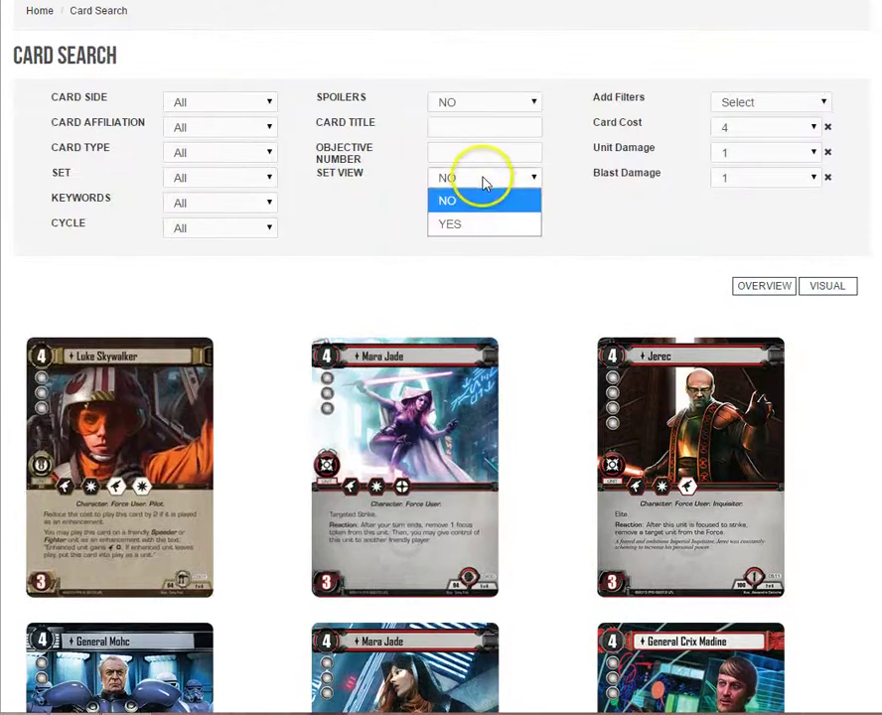
pyautogui.click(464, 223)
pyautogui.click(764, 286)
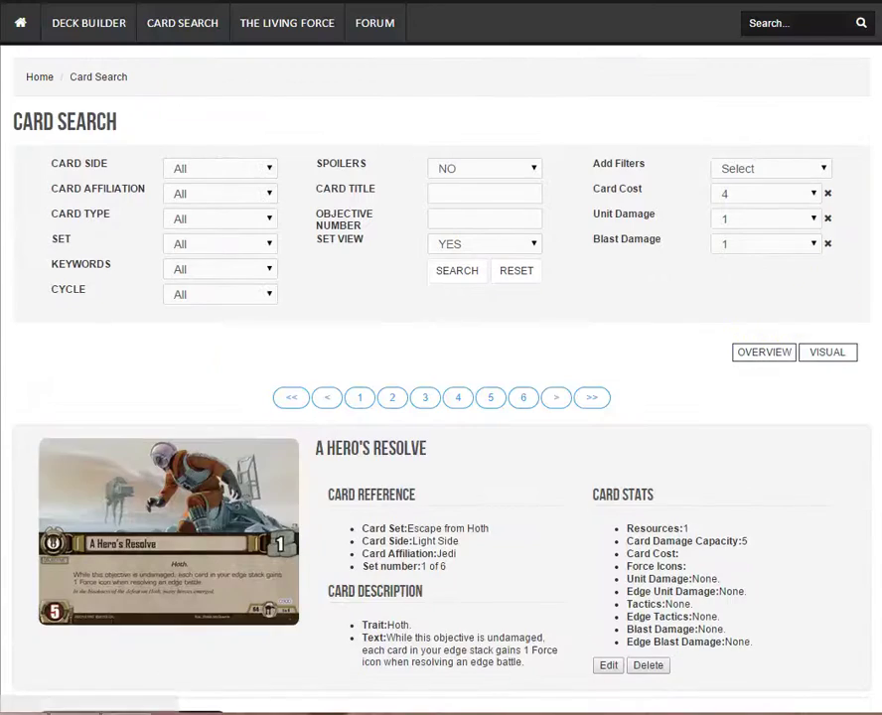
pyautogui.scroll(-3, 441, 397)
pyautogui.scroll(-10, 441, 397)
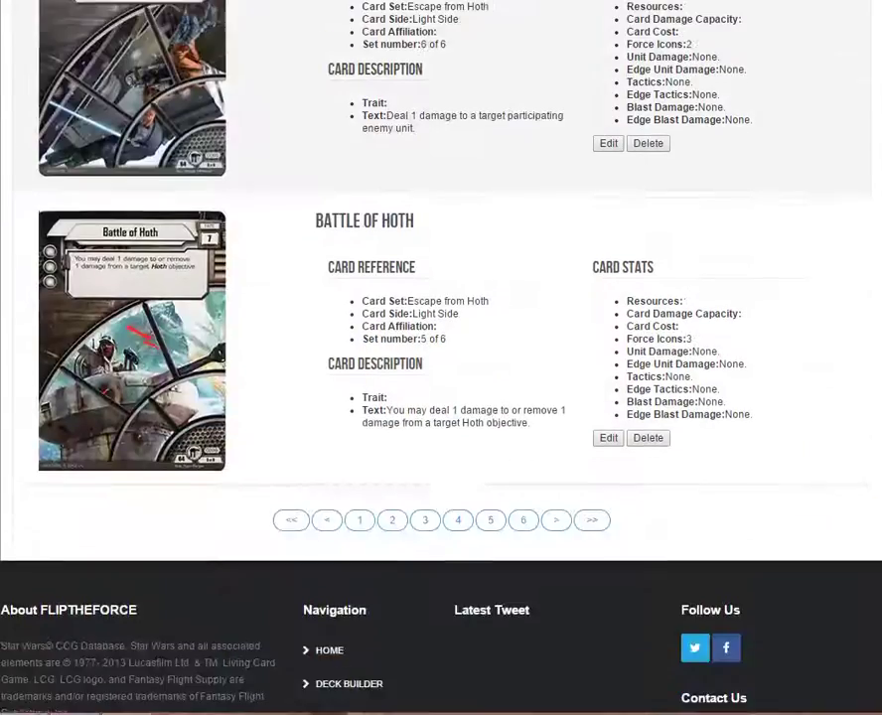
pyautogui.scroll(12, 441, 397)
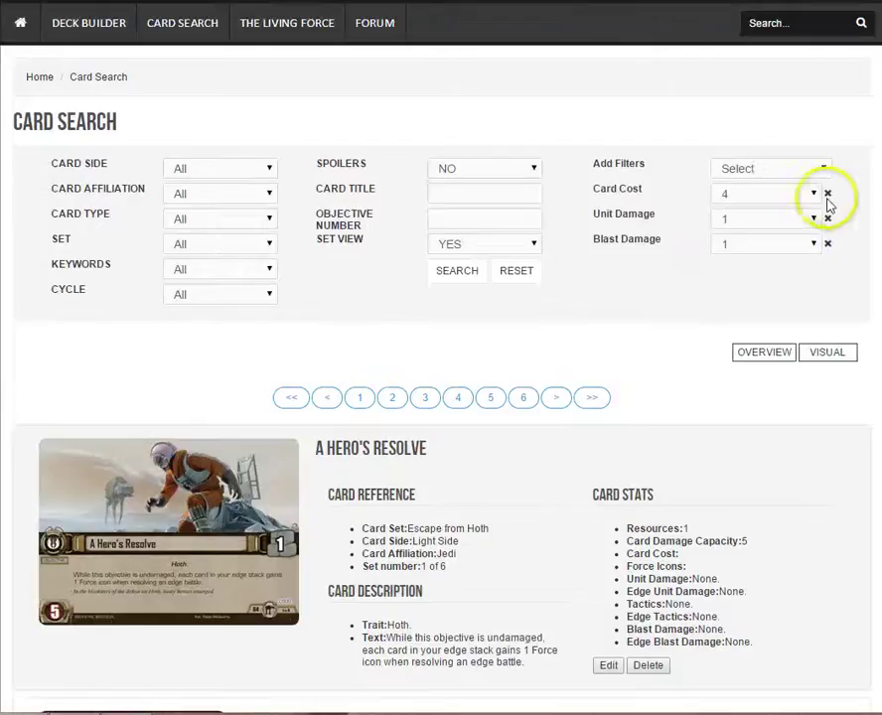
# Remove the Card Cost, Unit Damage and Blast Damage filters and add a Card Text filter with "action"
pyautogui.click(828, 195)
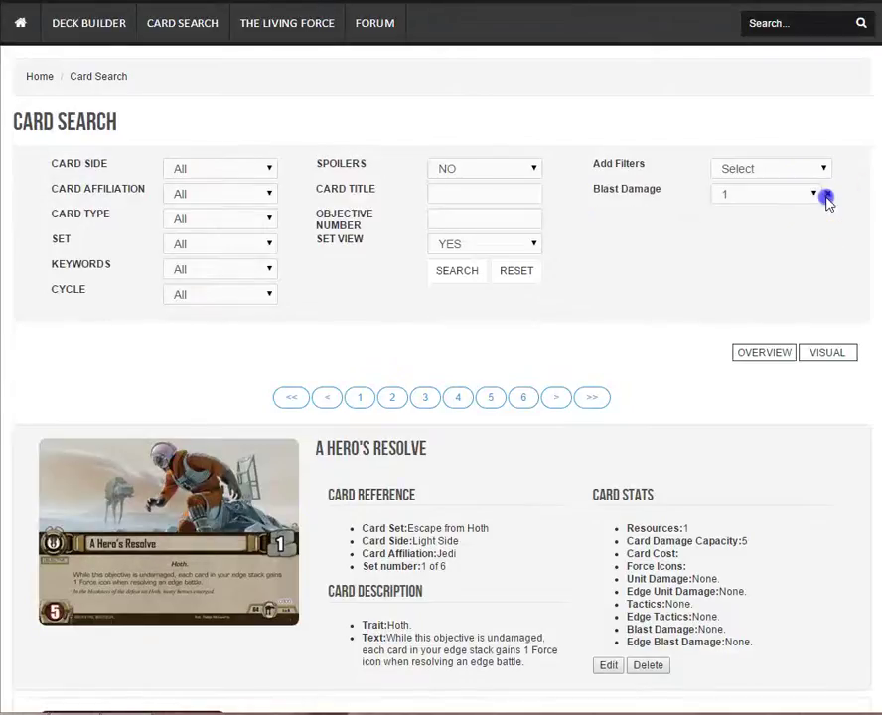
pyautogui.click(783, 176)
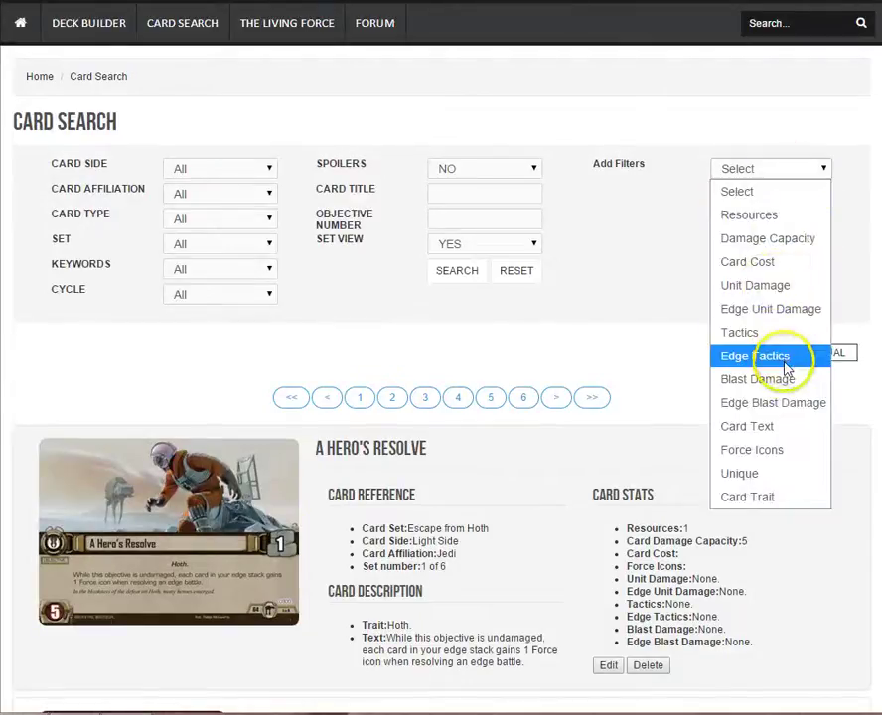
pyautogui.click(783, 426)
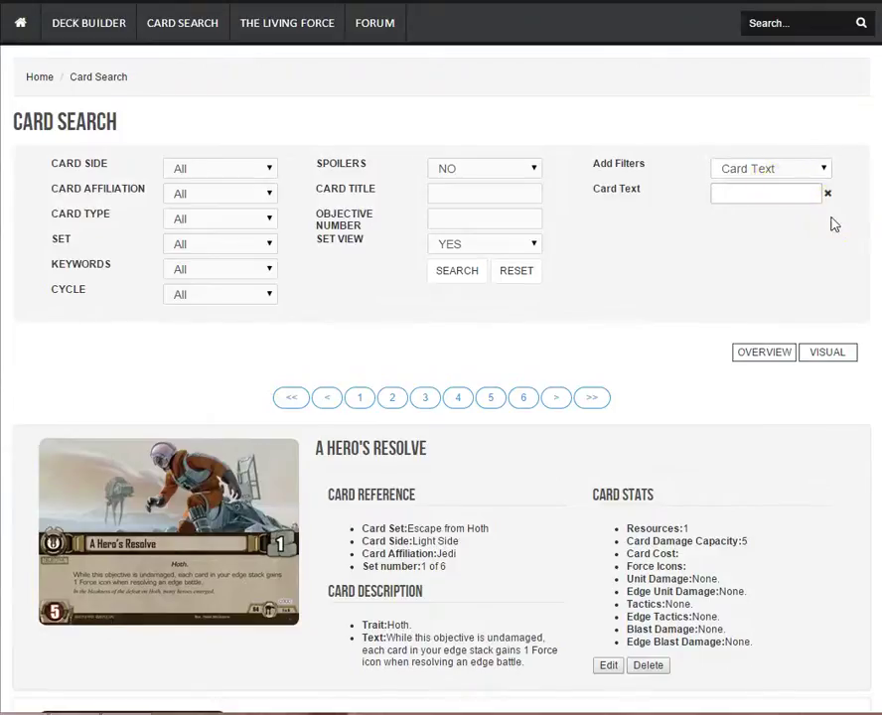
pyautogui.write('action')
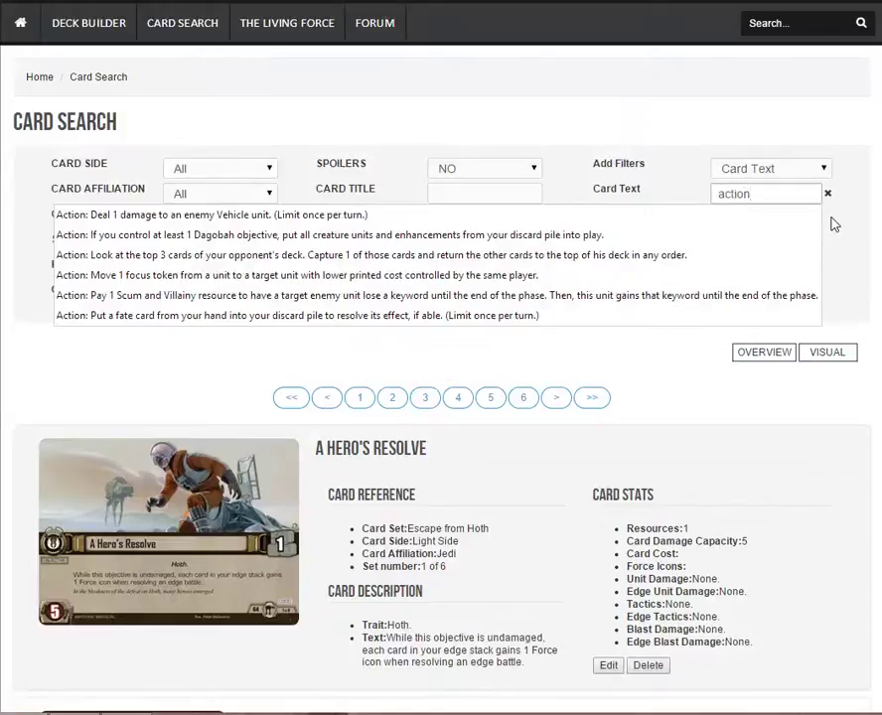
pyautogui.click(832, 221)
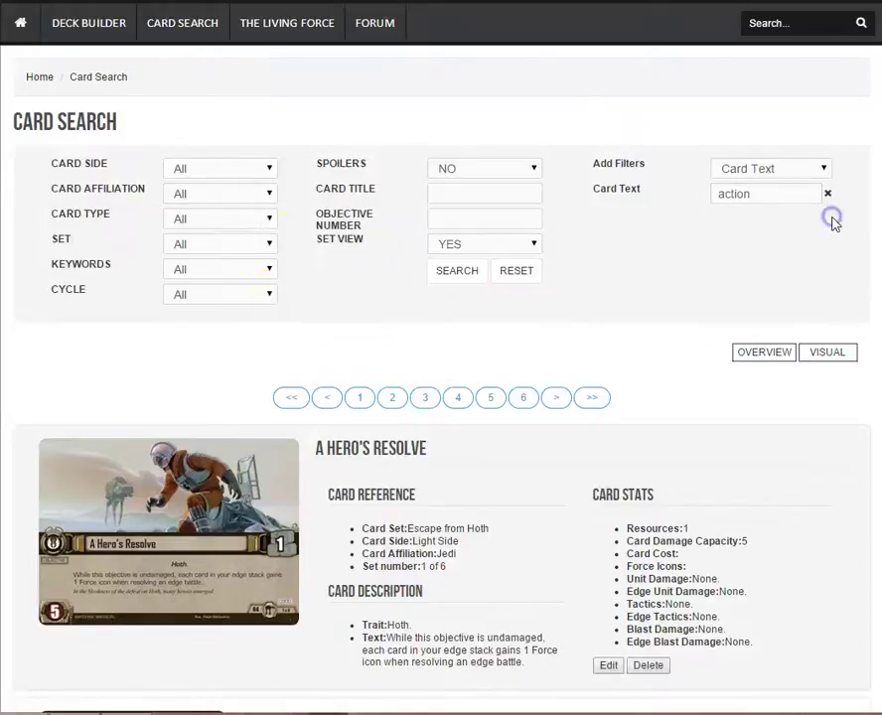
# Set Card Type to Unit and Card Side to Light Side, and run the card text search
pyautogui.click(191, 228)
pyautogui.click(206, 357)
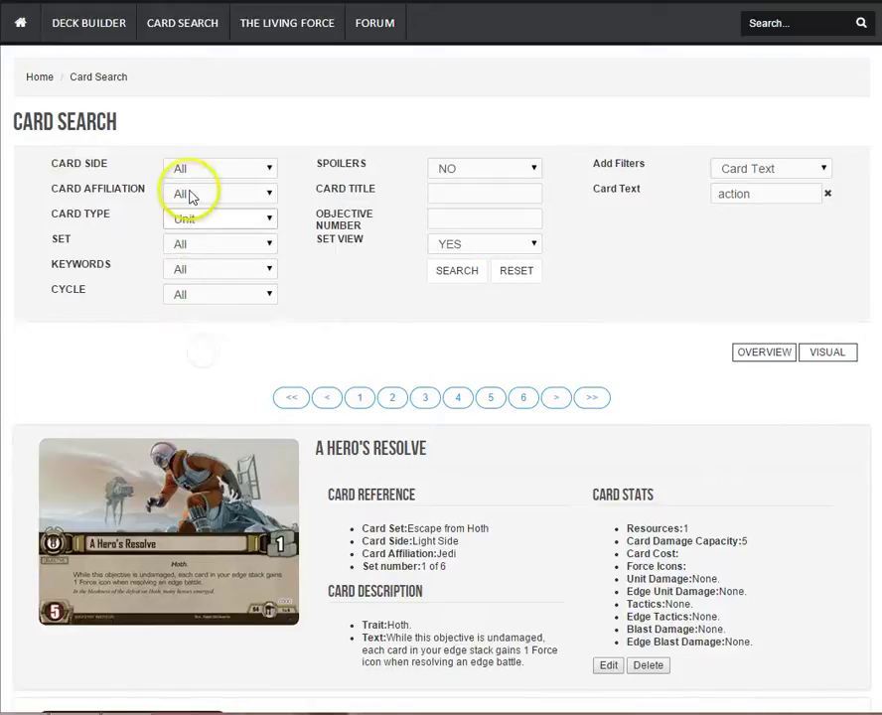
pyautogui.click(196, 195)
pyautogui.click(197, 171)
pyautogui.click(199, 238)
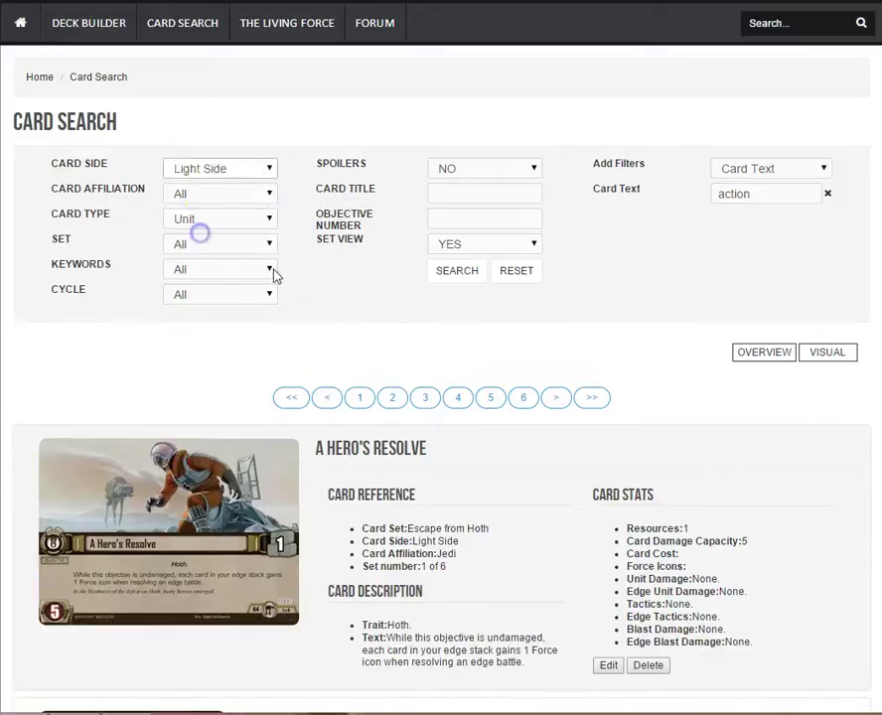
pyautogui.click(452, 272)
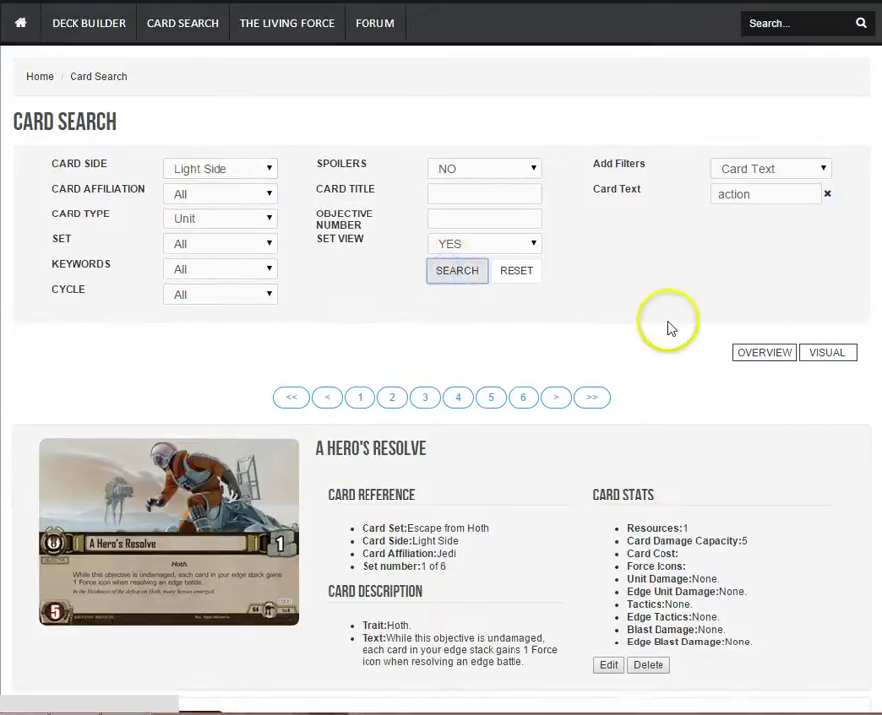
# Set Set View to NO, rerun the "action" card text search and show the results in the Visual layout
pyautogui.click(829, 354)
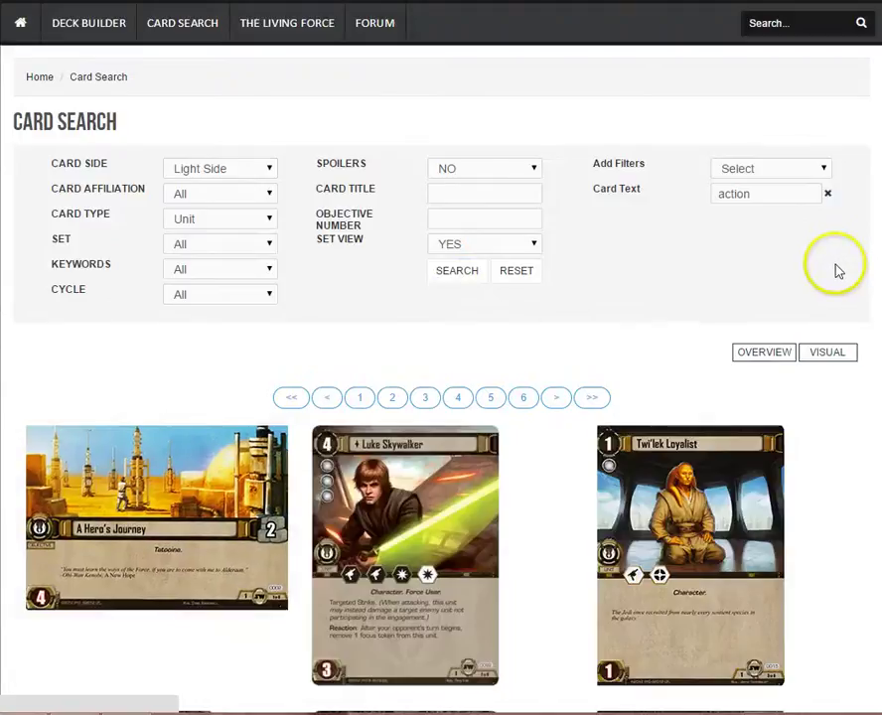
pyautogui.click(454, 244)
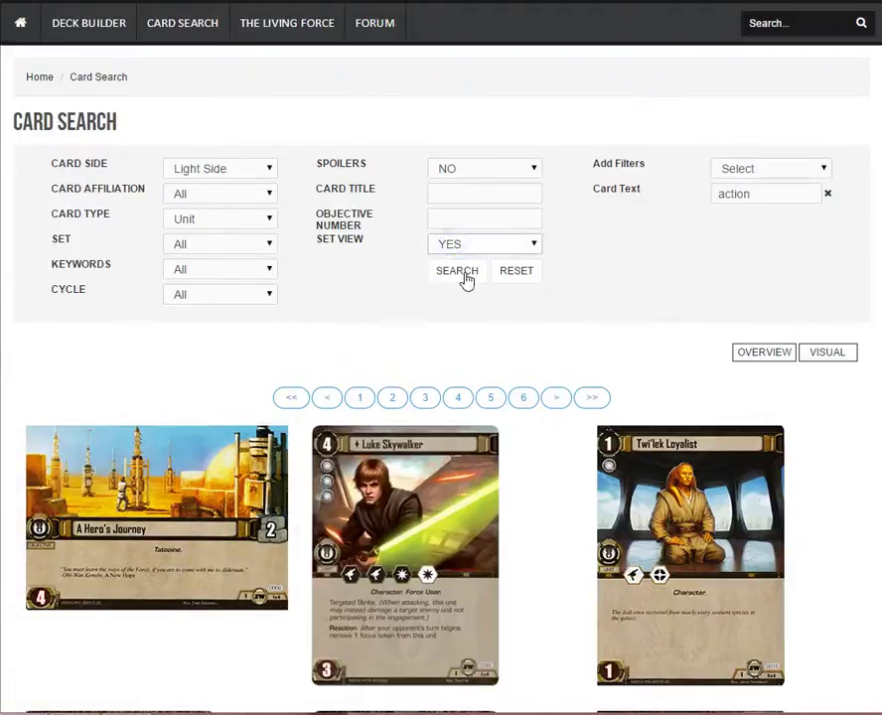
pyautogui.click(467, 281)
pyautogui.click(833, 354)
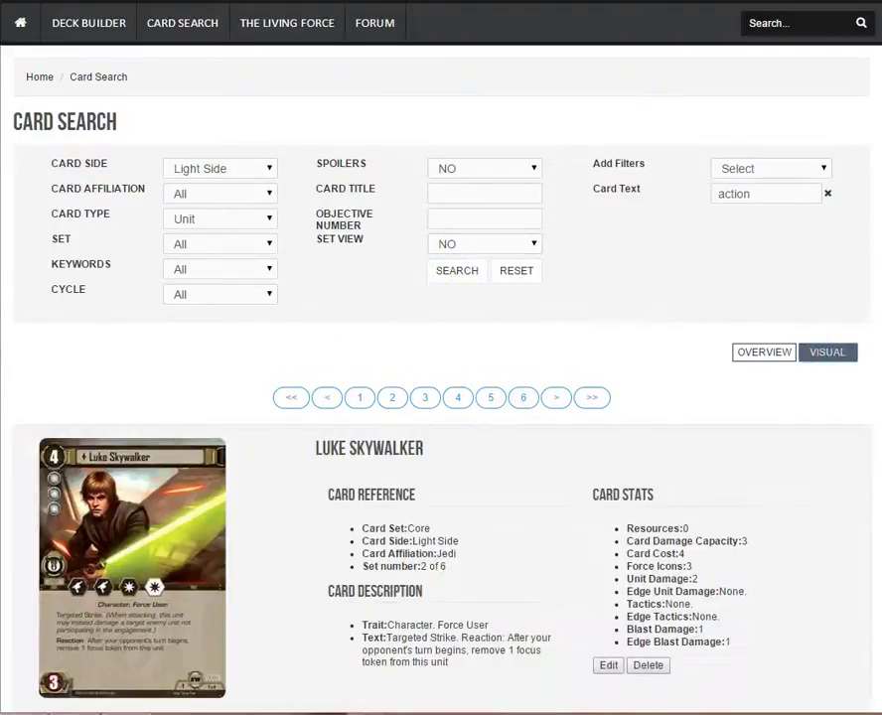
pyautogui.scroll(-2, 441, 398)
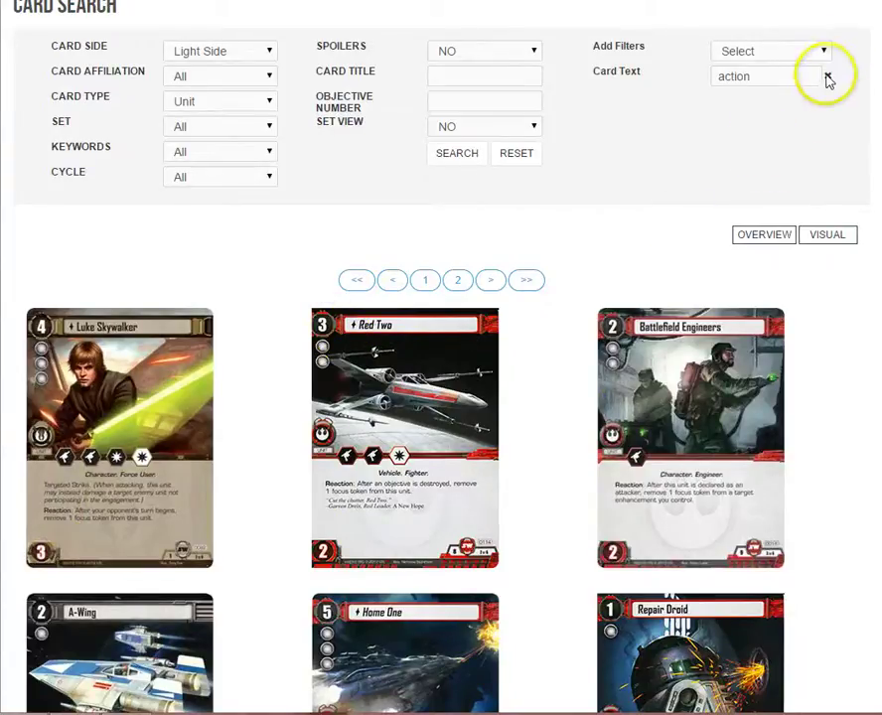
# Reset the search form and replace the Card Text filter with a Card Trait filter
pyautogui.click(519, 154)
pyautogui.click(826, 76)
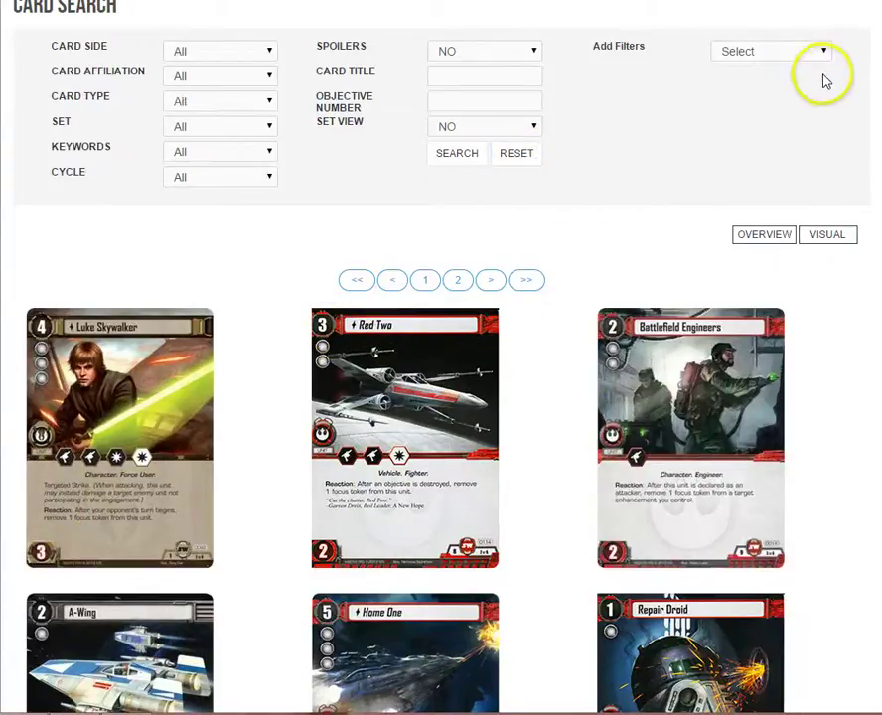
pyautogui.click(798, 54)
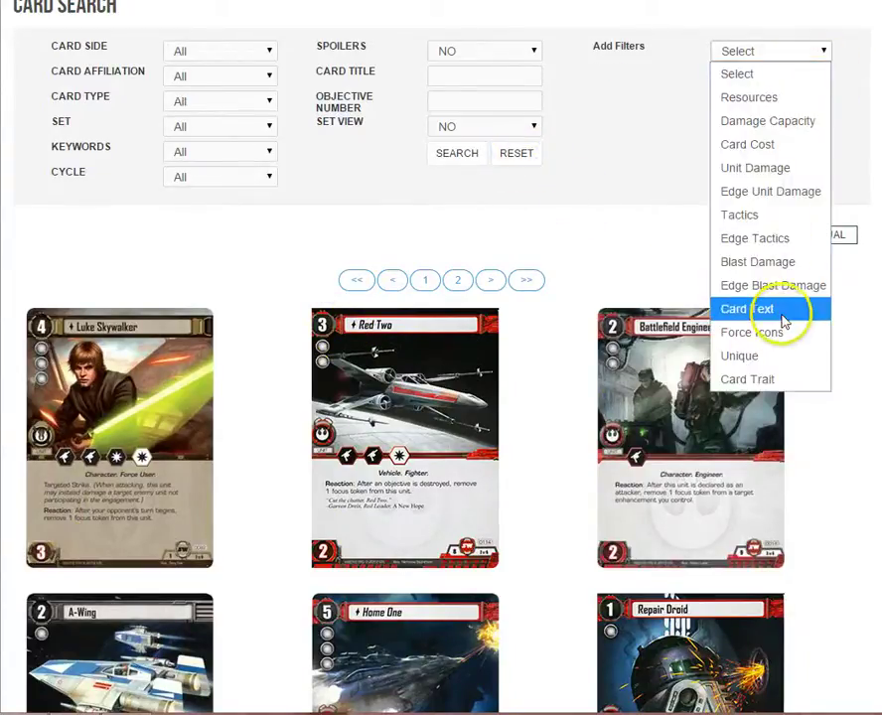
pyautogui.click(771, 380)
# Enter "char" in the Card Trait filter and look through the suggested traits
pyautogui.click(752, 79)
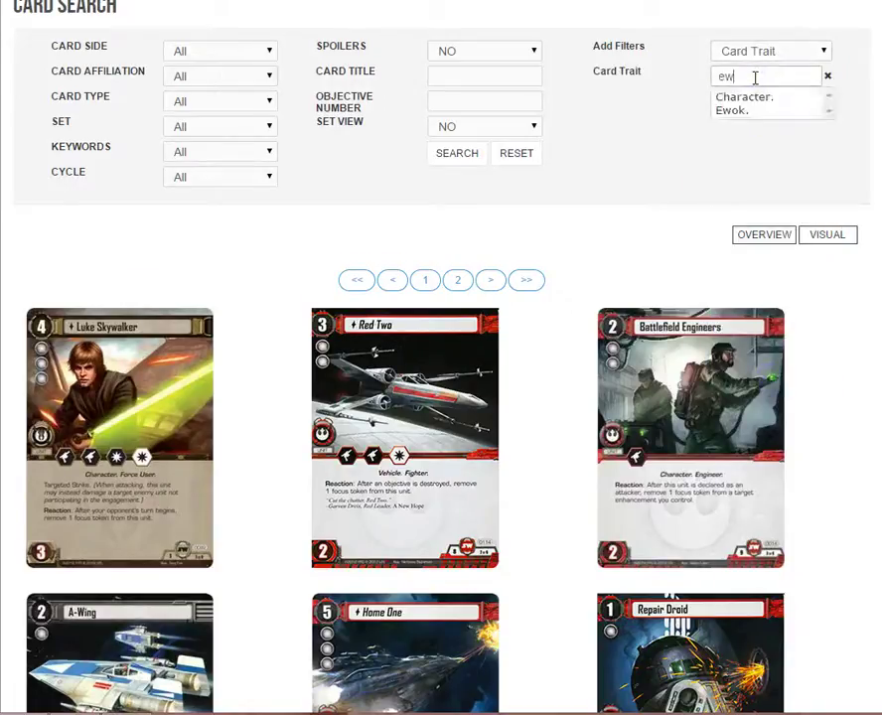
pyautogui.press('BackSpace')
pyautogui.write('char')
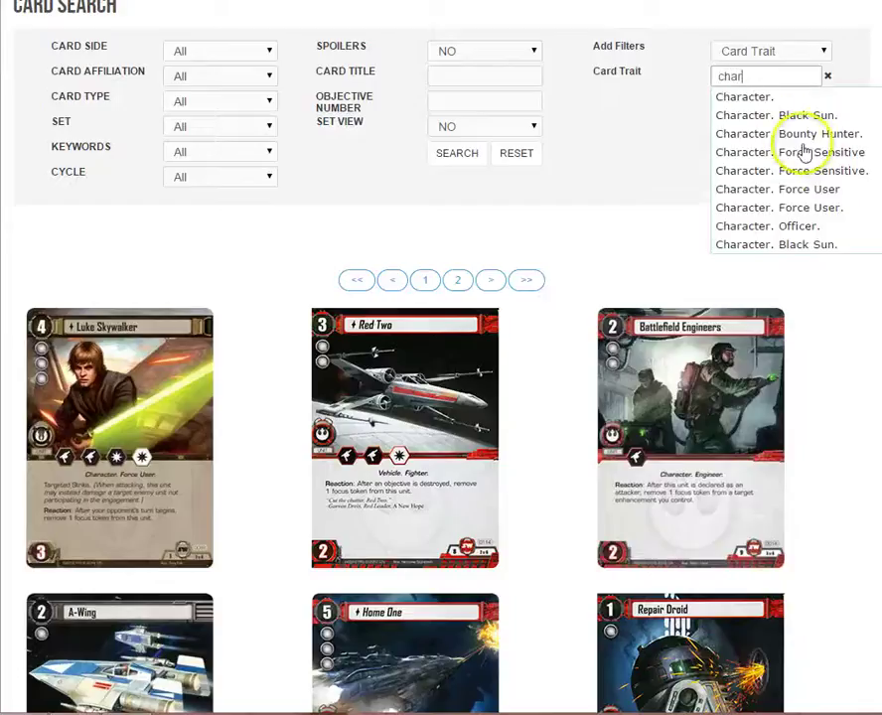
pyautogui.scroll(-5, 810, 159)
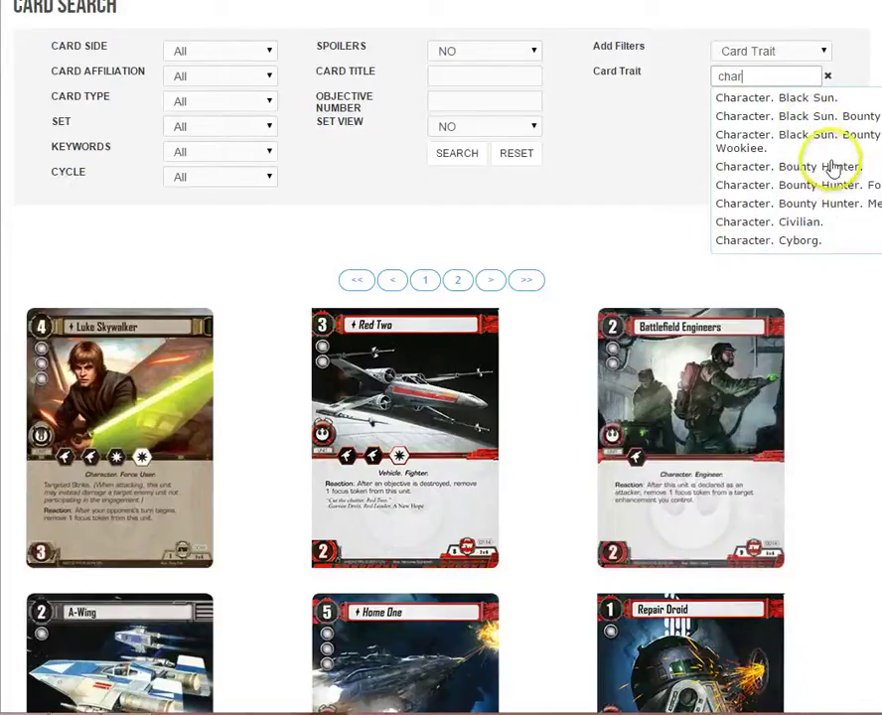
pyautogui.scroll(-3, 826, 167)
pyautogui.scroll(1, 832, 167)
pyautogui.scroll(-6, 832, 167)
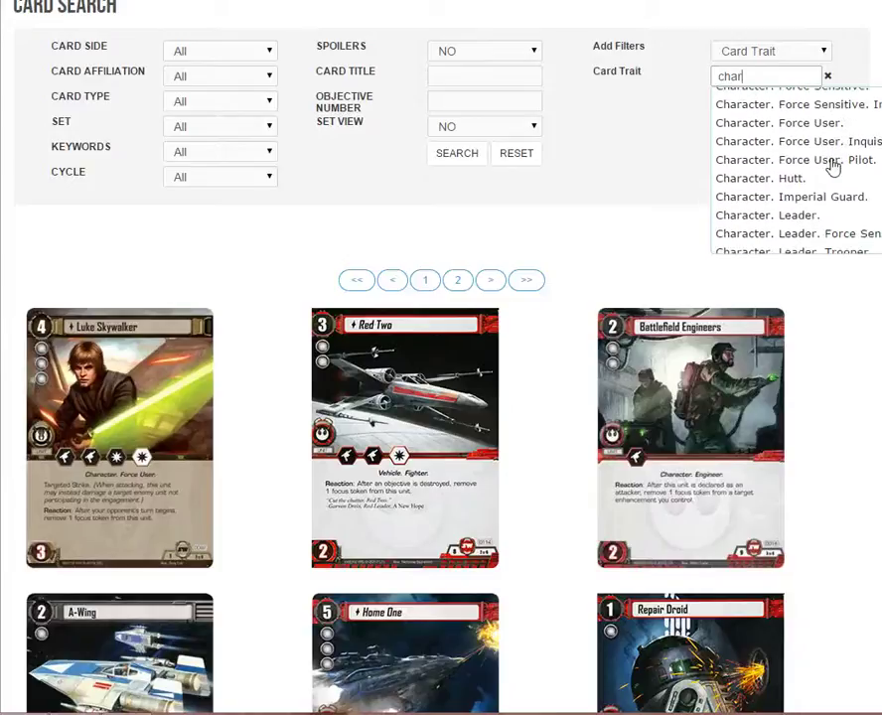
pyautogui.scroll(-8, 830, 179)
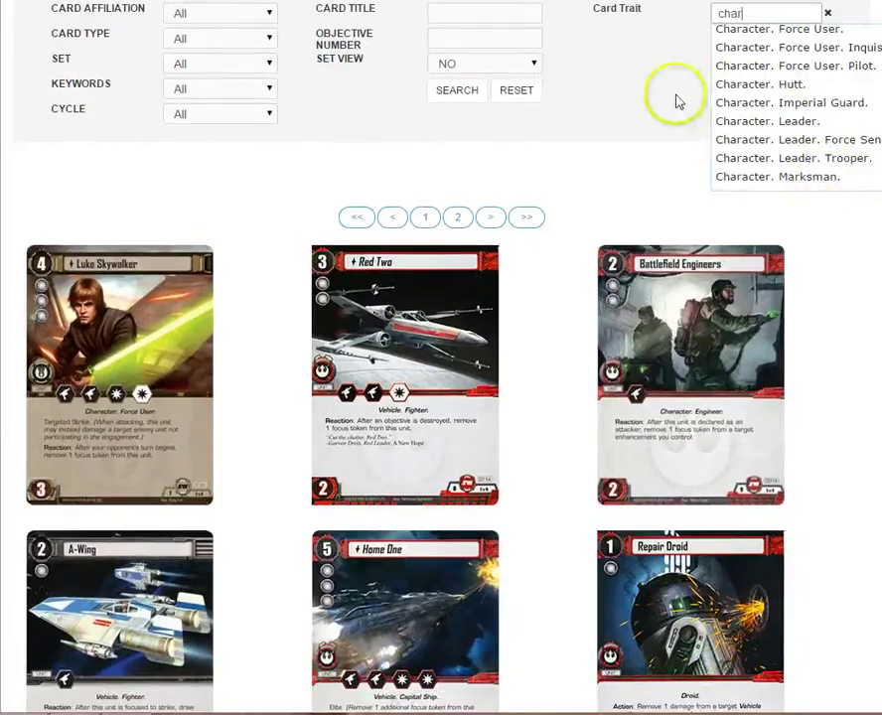
# Complete the Card Trait as "character", run the search and look over the first results
pyautogui.click(758, 13)
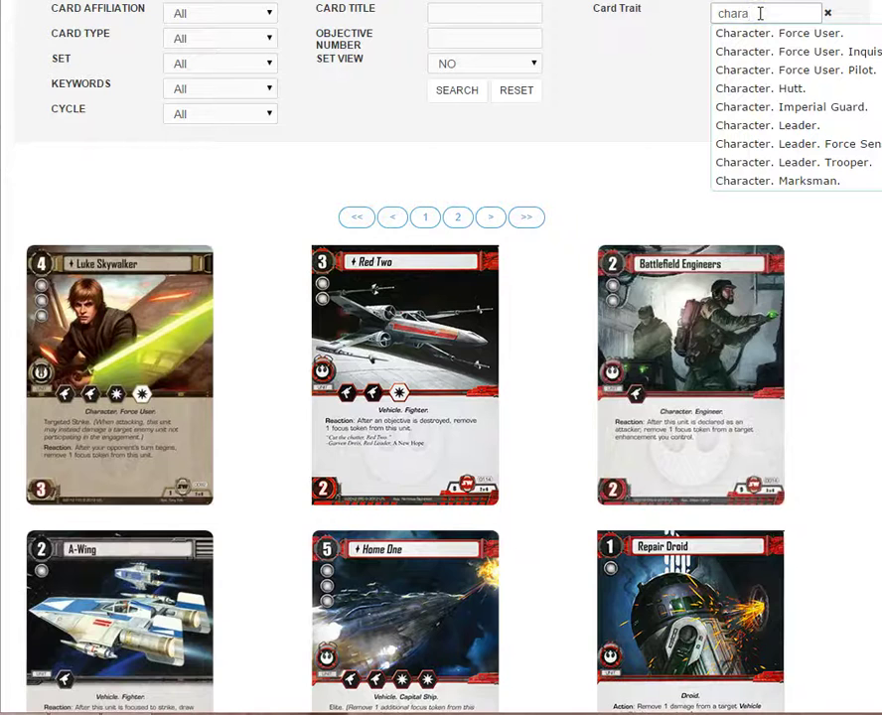
pyautogui.press('Return')
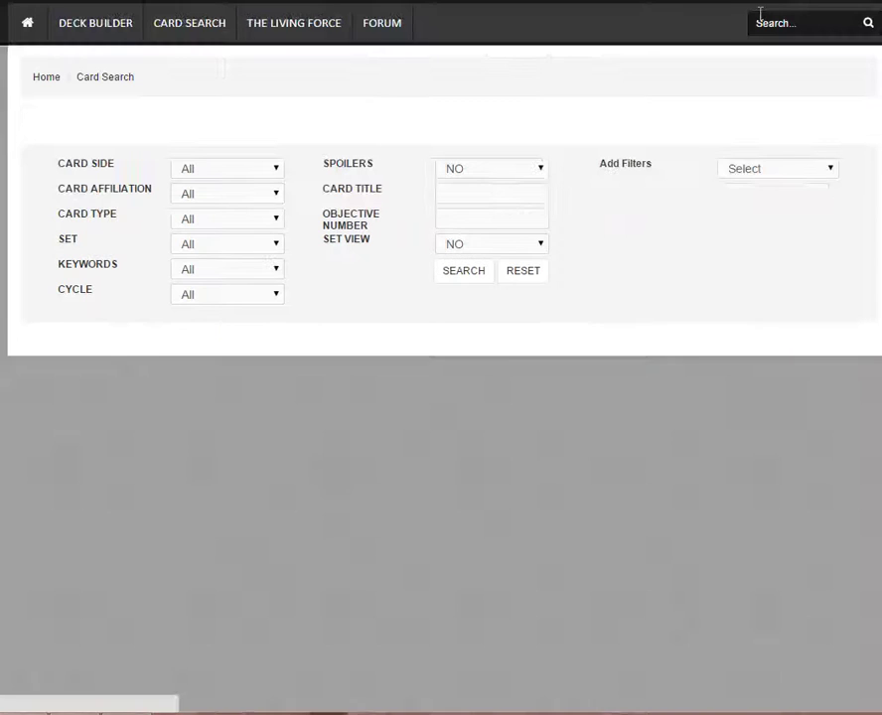
pyautogui.click(685, 236)
pyautogui.scroll(-13, 621, 236)
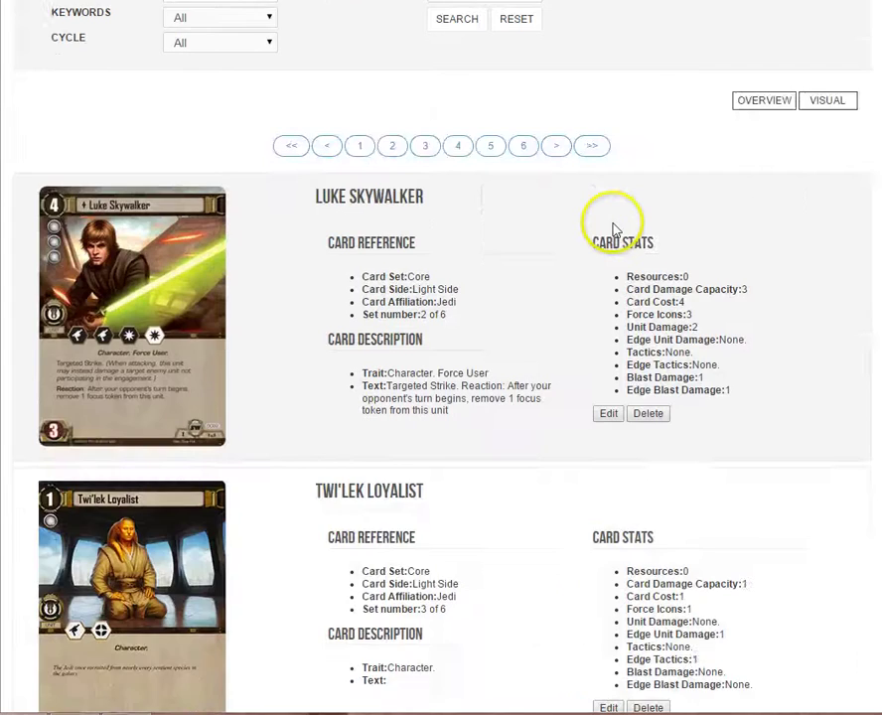
pyautogui.scroll(13, 613, 241)
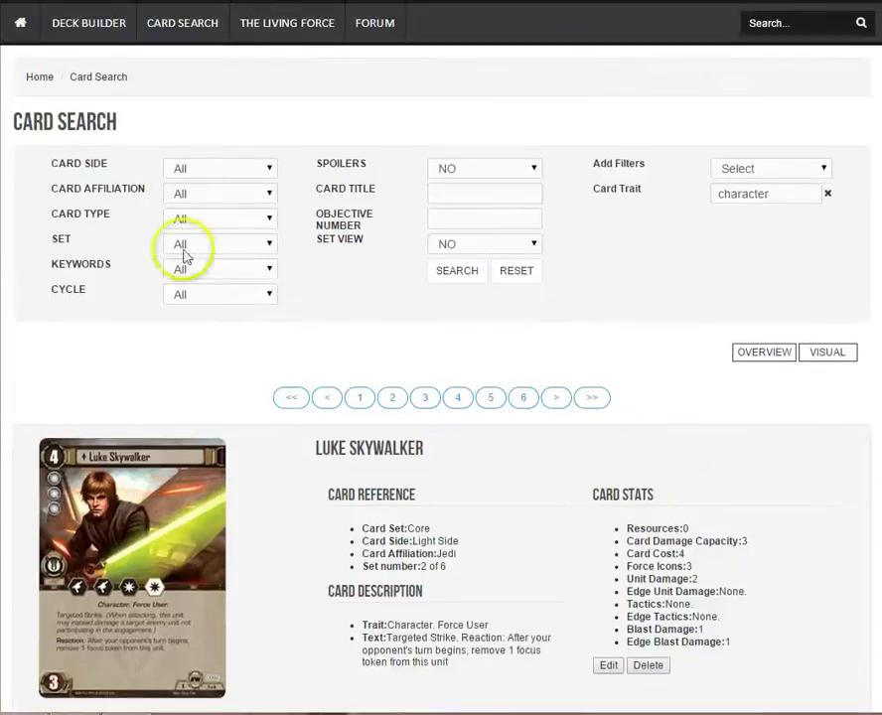
# Set Card Side to Dark Side, rerun the trait search and look through the results in the Visual layout
pyautogui.click(195, 171)
pyautogui.click(195, 217)
pyautogui.click(437, 274)
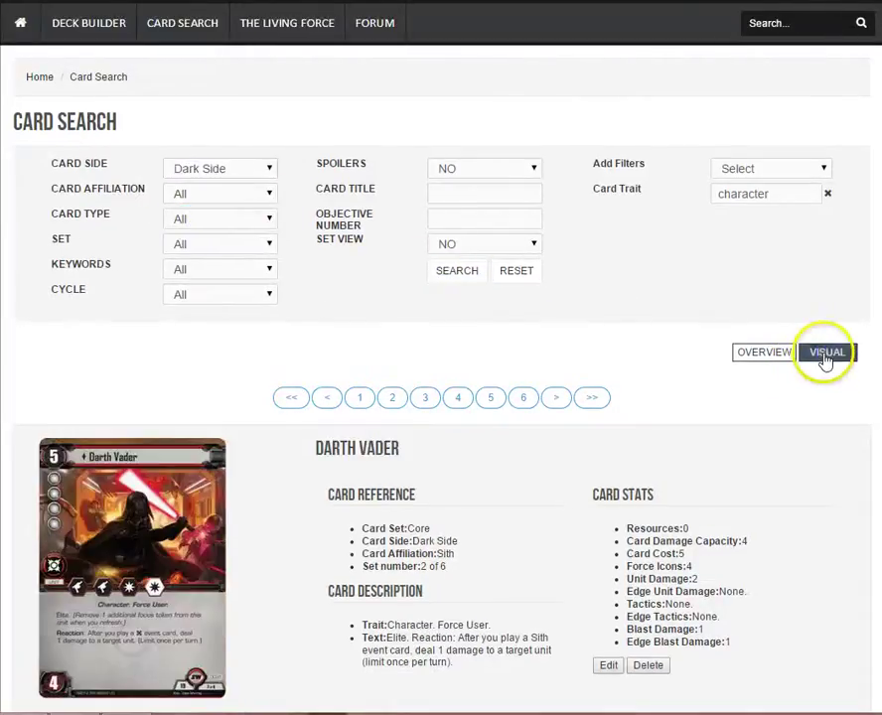
pyautogui.click(825, 356)
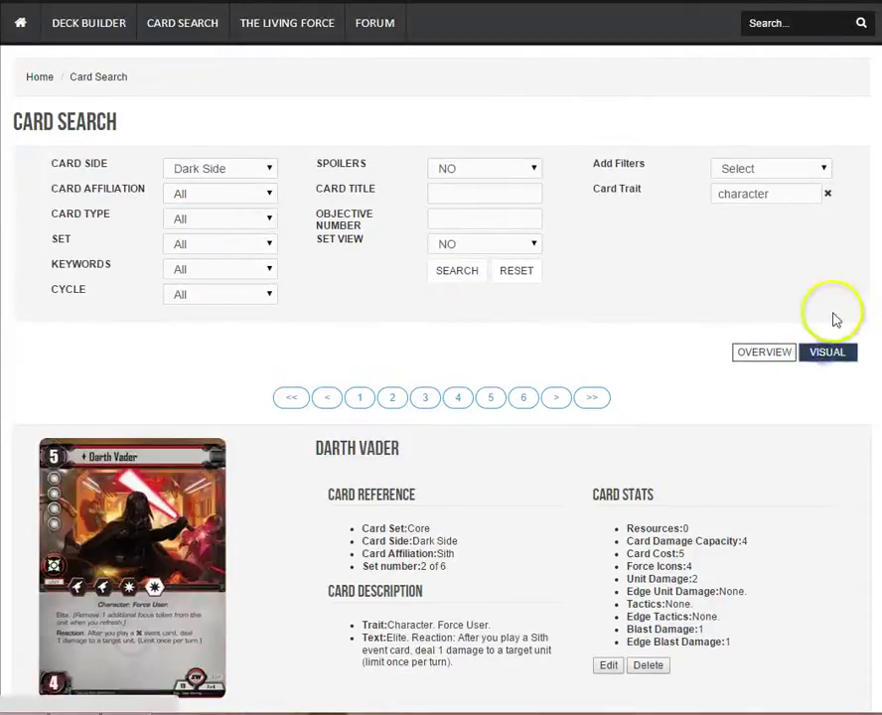
pyautogui.scroll(-6, 833, 317)
pyautogui.scroll(-8, 845, 328)
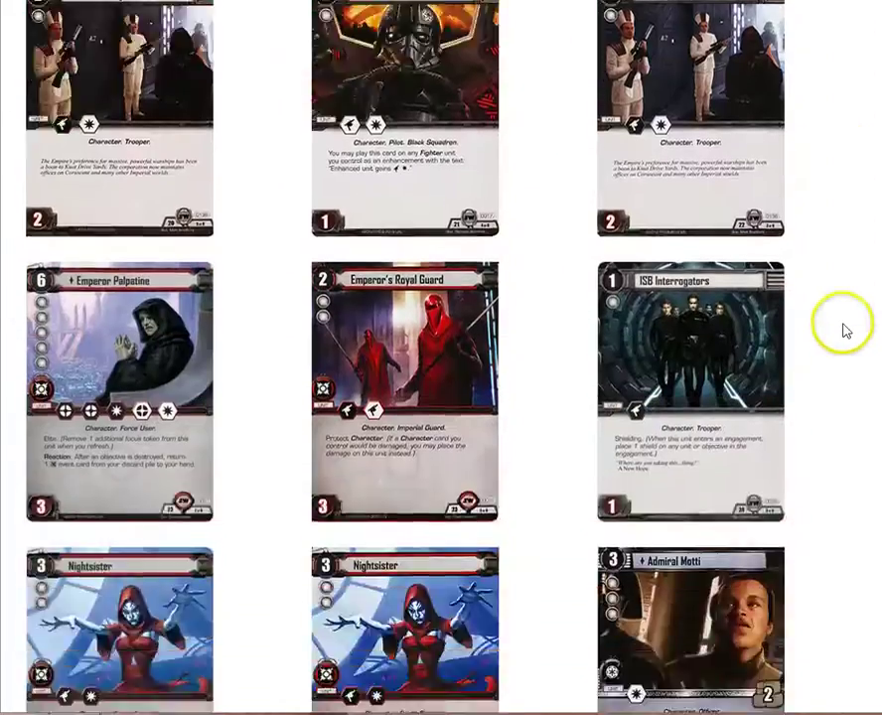
pyautogui.scroll(14, 846, 332)
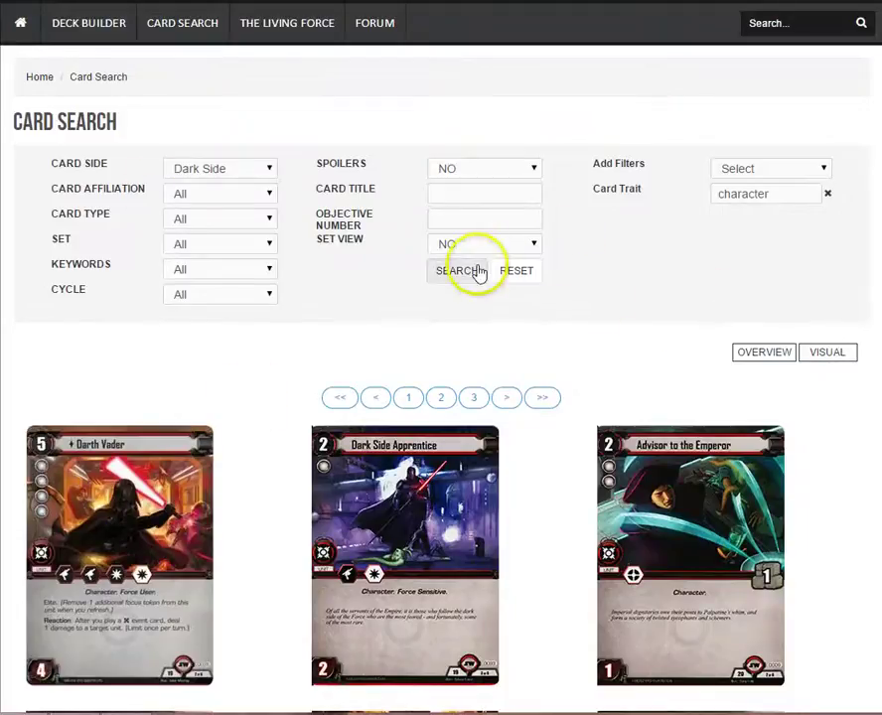
# Switch the Dark Side character results to the Overview layout and advance page by page through them
pyautogui.click(768, 355)
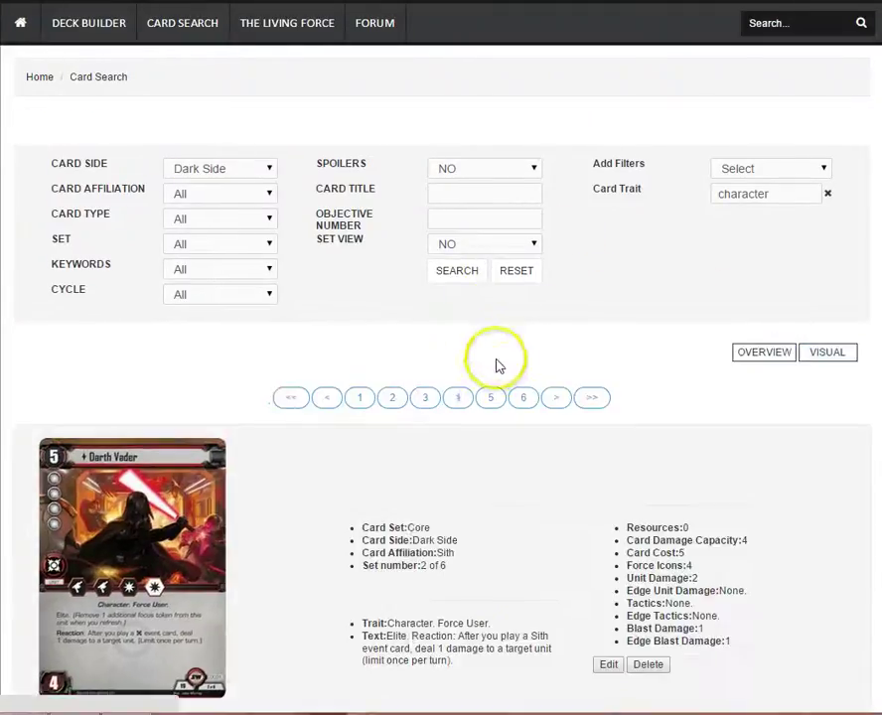
pyautogui.click(560, 400)
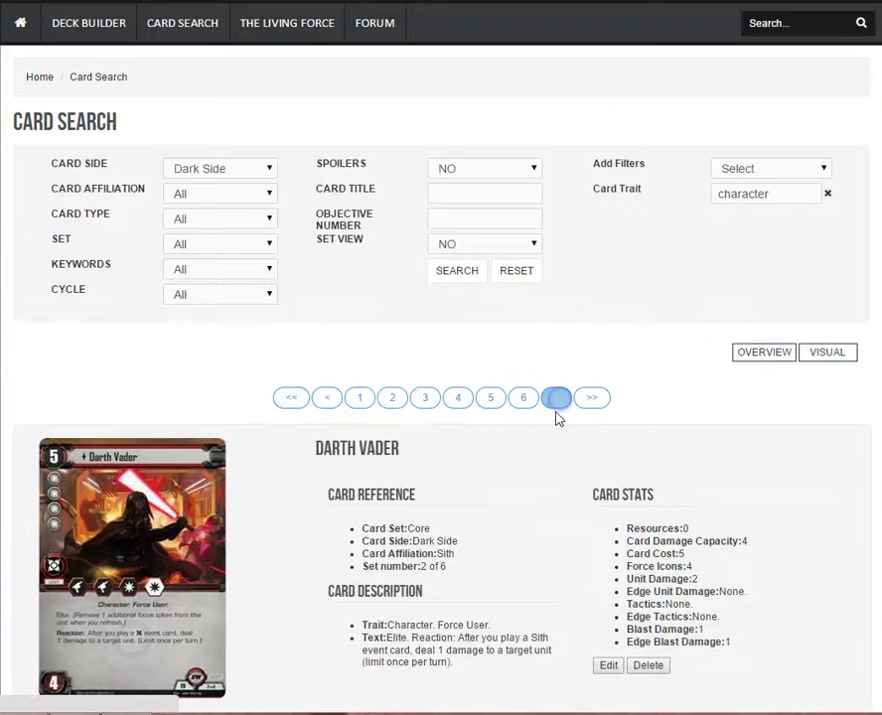
pyautogui.click(571, 400)
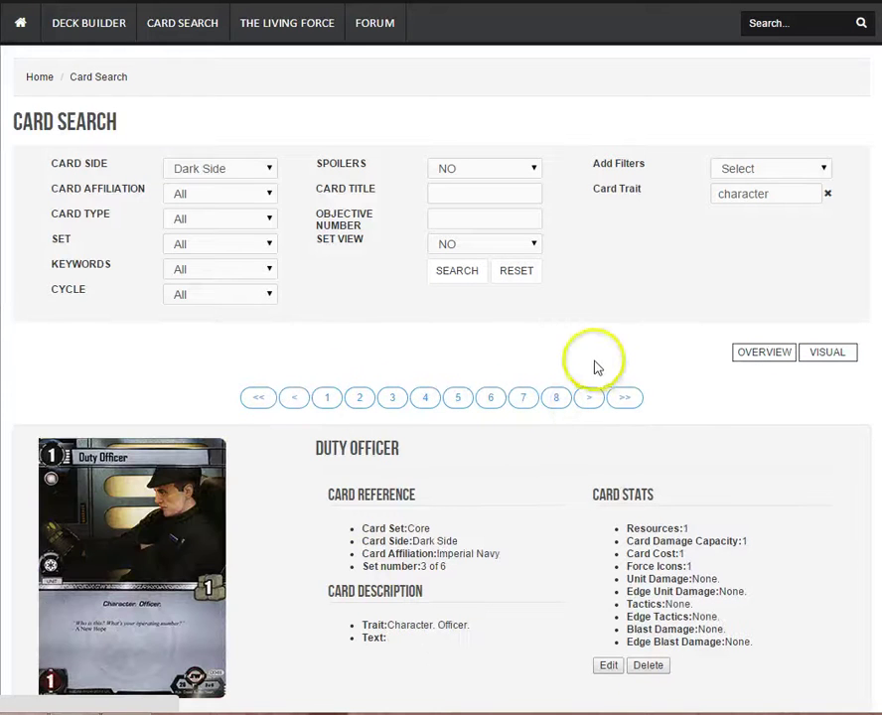
pyautogui.scroll(-15, 441, 398)
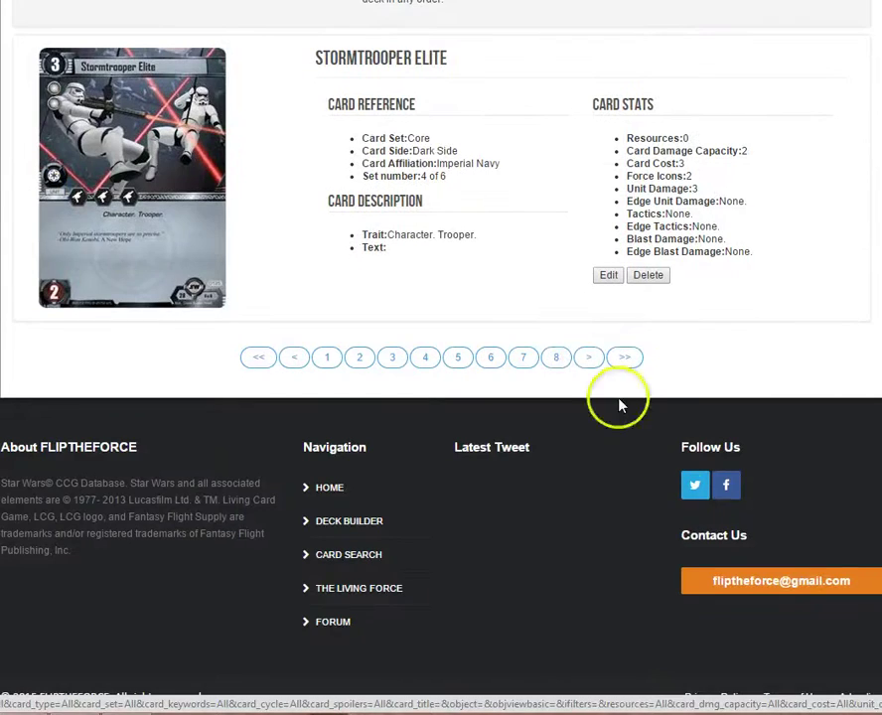
pyautogui.click(591, 358)
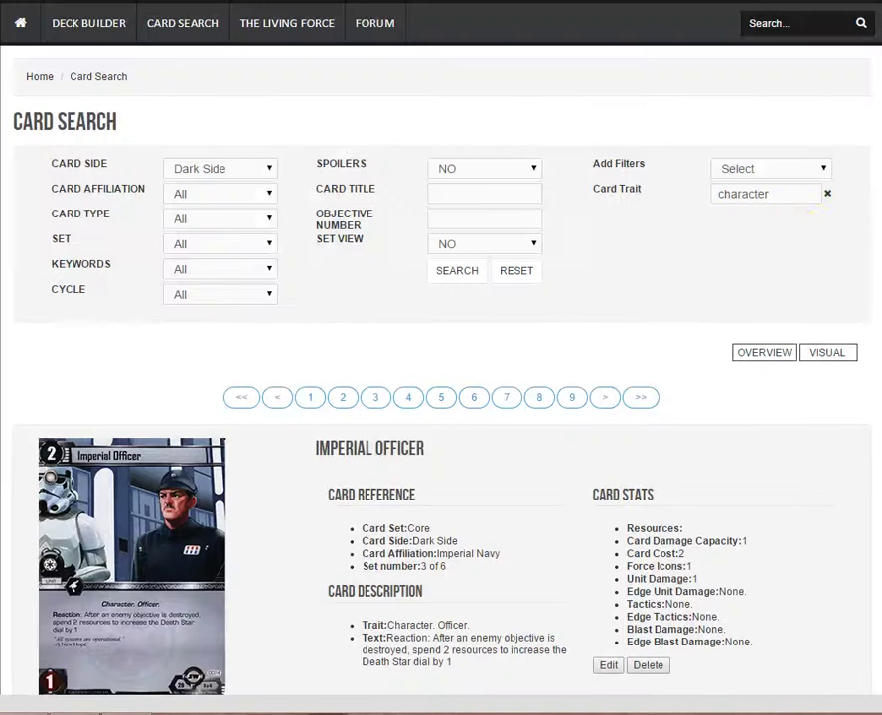
# Examine the card entries on the current results page and the page navigation above and below them
pyautogui.scroll(-5, 743, 241)
pyautogui.scroll(-10, 441, 357)
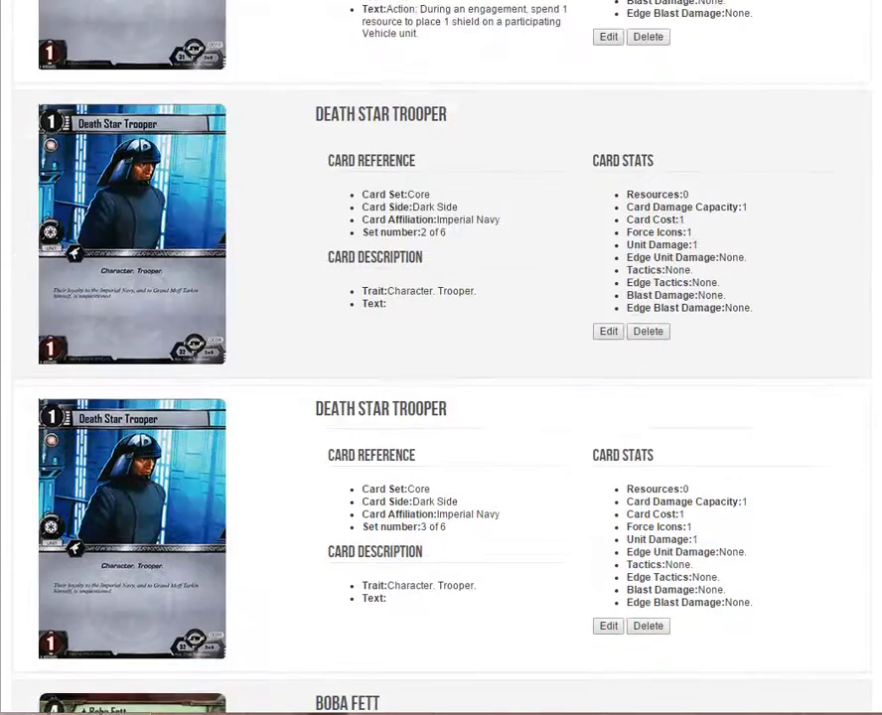
pyautogui.scroll(10, 441, 358)
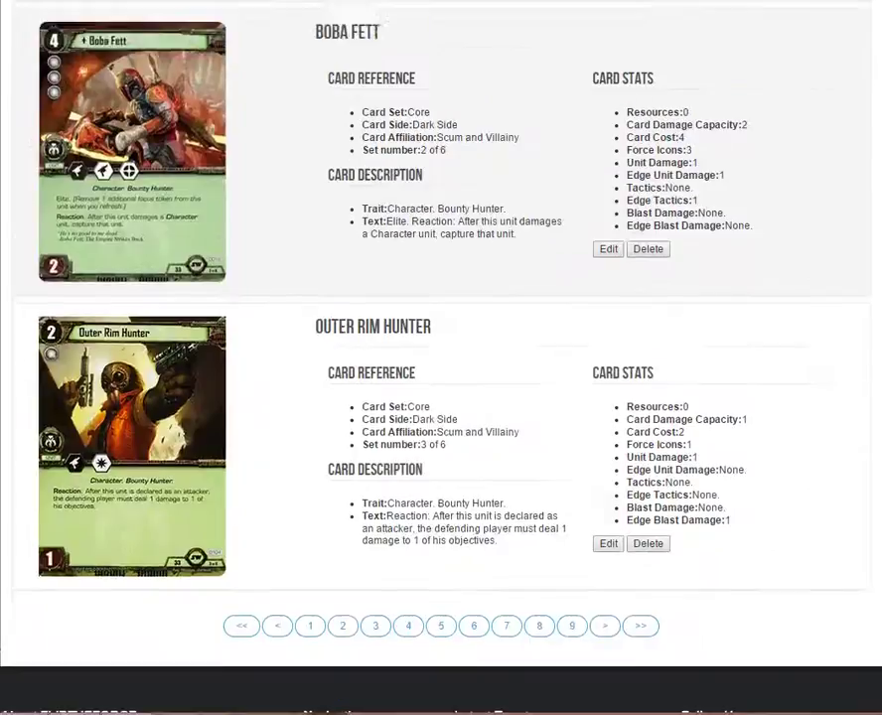
pyautogui.scroll(1, 441, 357)
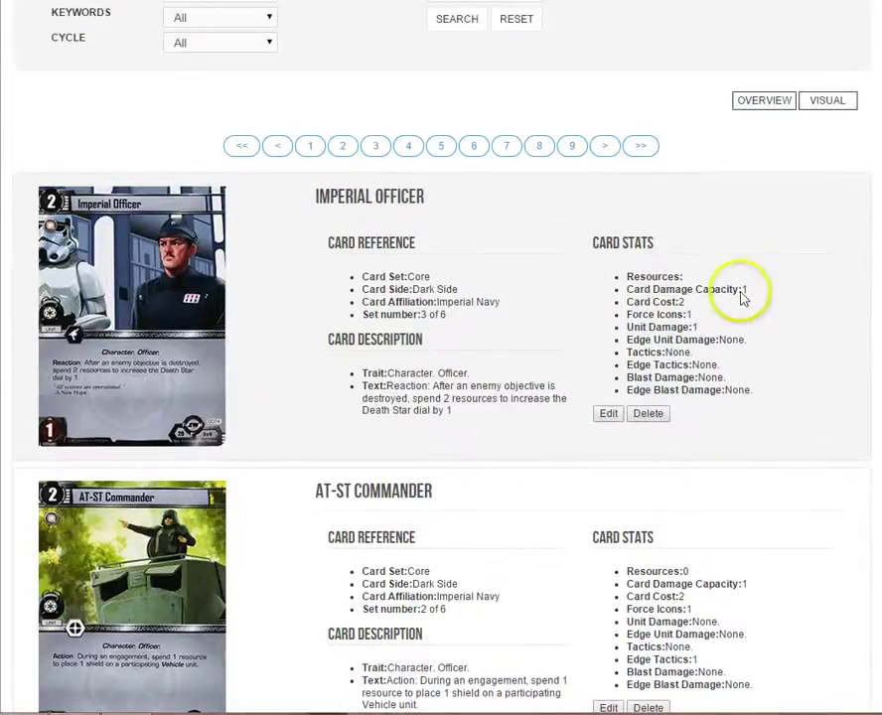
pyautogui.scroll(4, 744, 299)
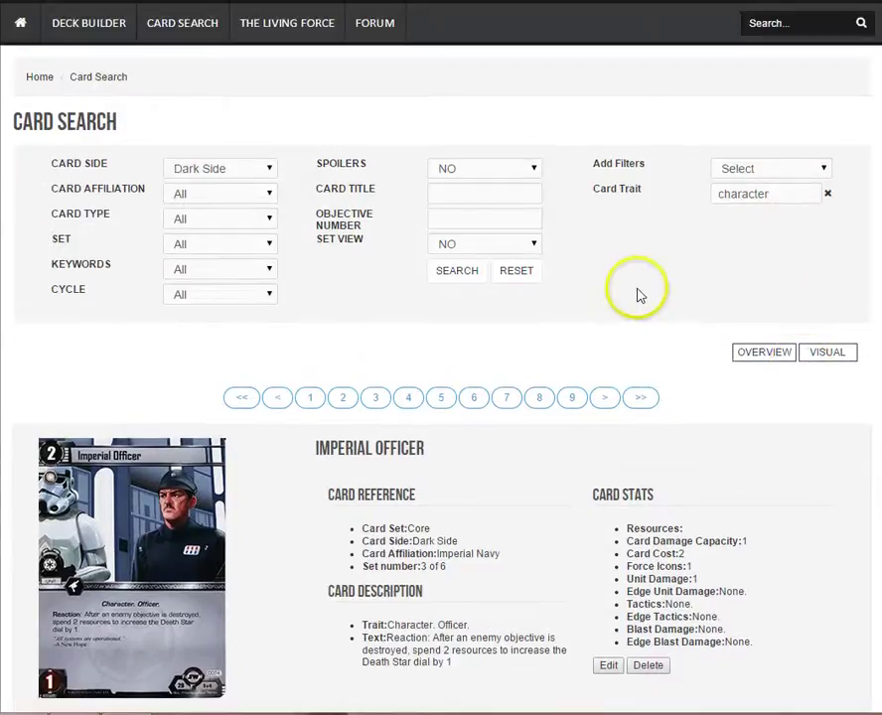
pyautogui.scroll(-3, 639, 295)
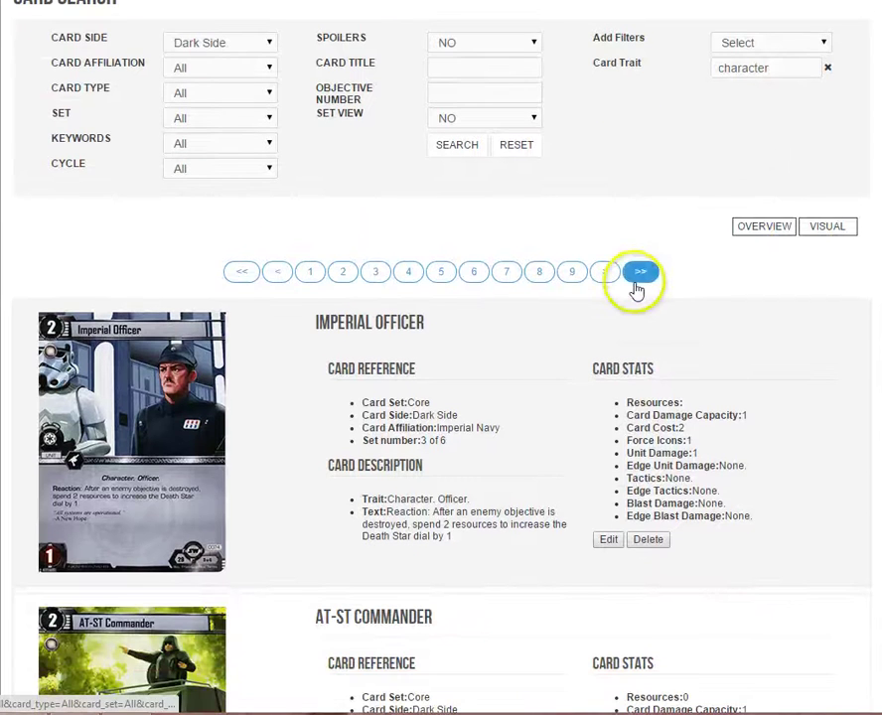
pyautogui.scroll(-2, 584, 314)
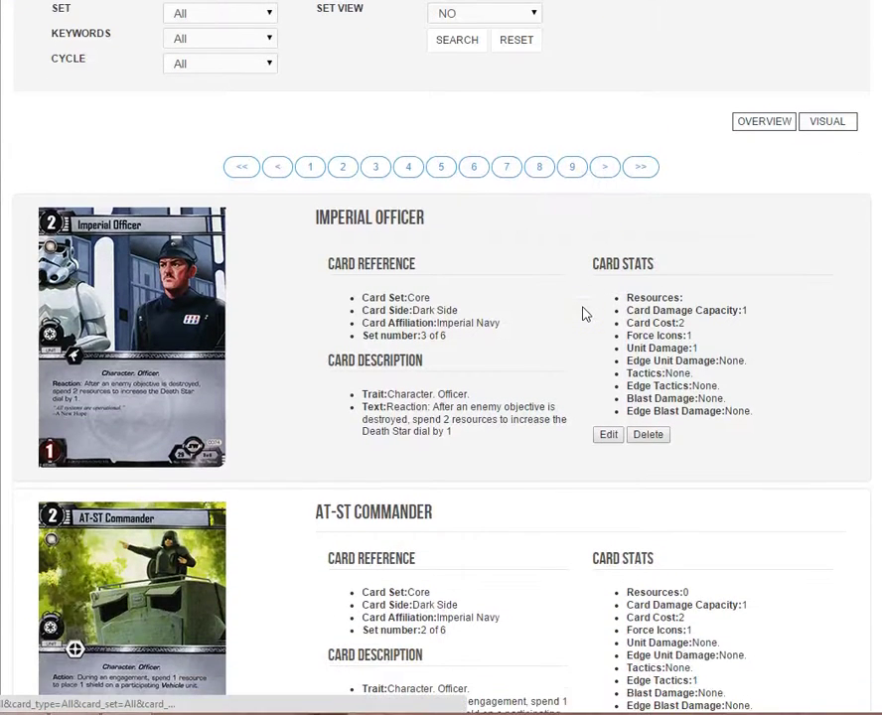
pyautogui.scroll(-3, 584, 314)
pyautogui.scroll(-4, 584, 314)
pyautogui.scroll(10, 582, 314)
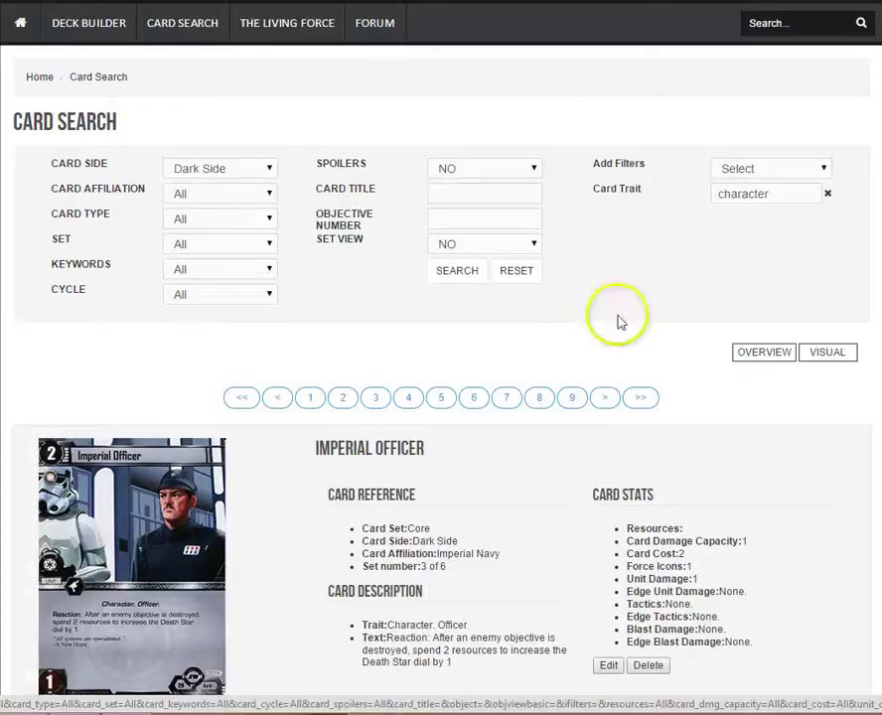
# Clear the Dark Side and "character" trait criteria by resetting the search form
pyautogui.click(520, 271)
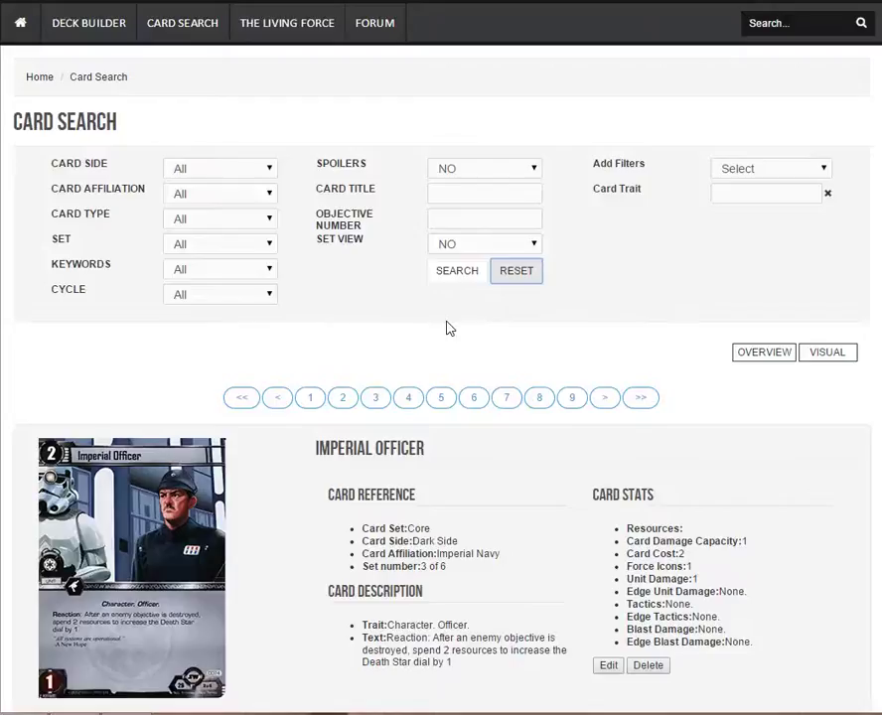
pyautogui.click(446, 321)
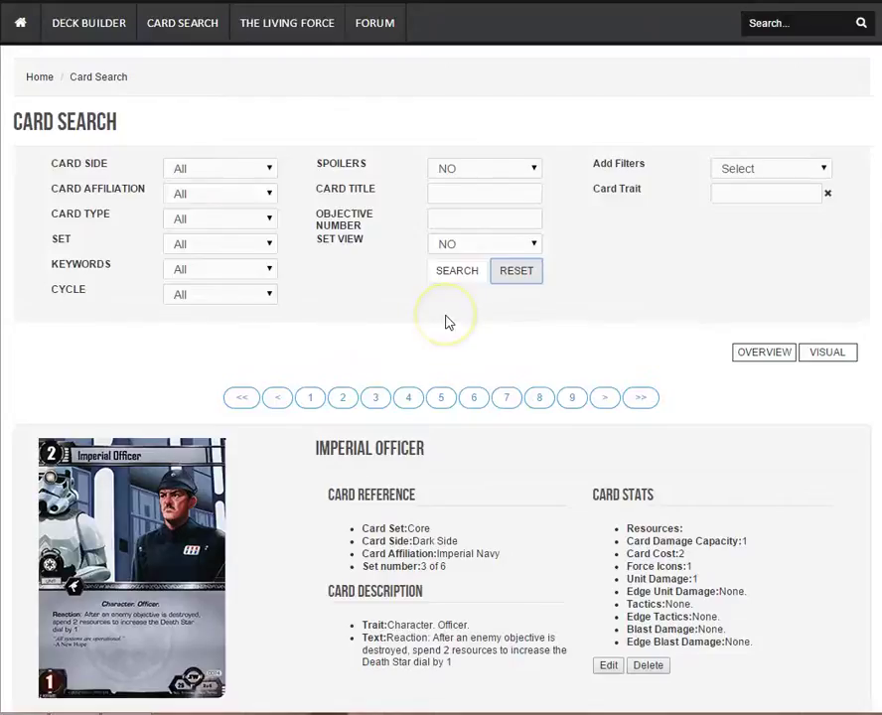